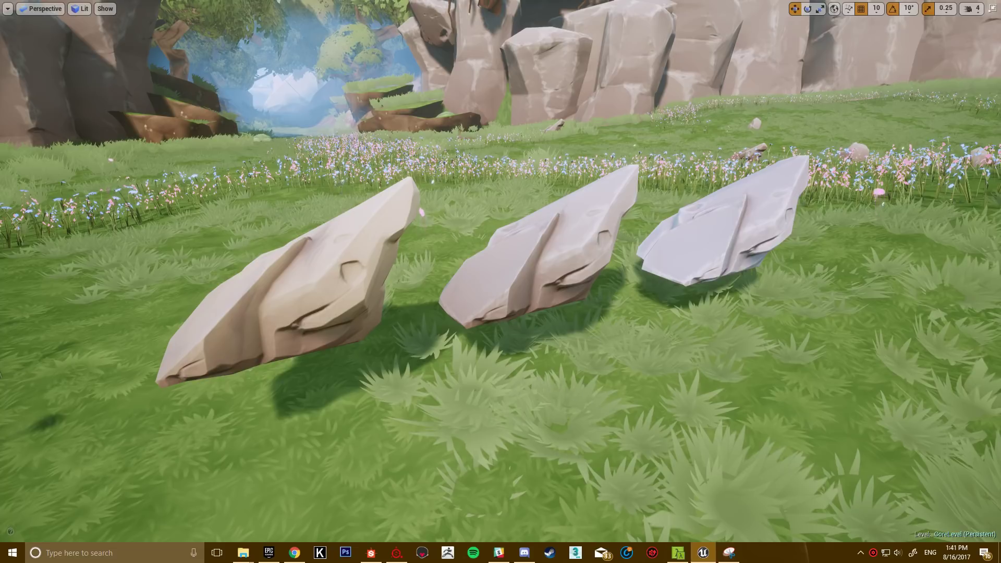
Step: Fly around the three rocks from several angles and capture ScreenShot00000.png with F9
{"action": "key", "text": "a"}
{"action": "right_click_drag", "start_coordinate": [522, 232], "coordinate": [589, 245]}
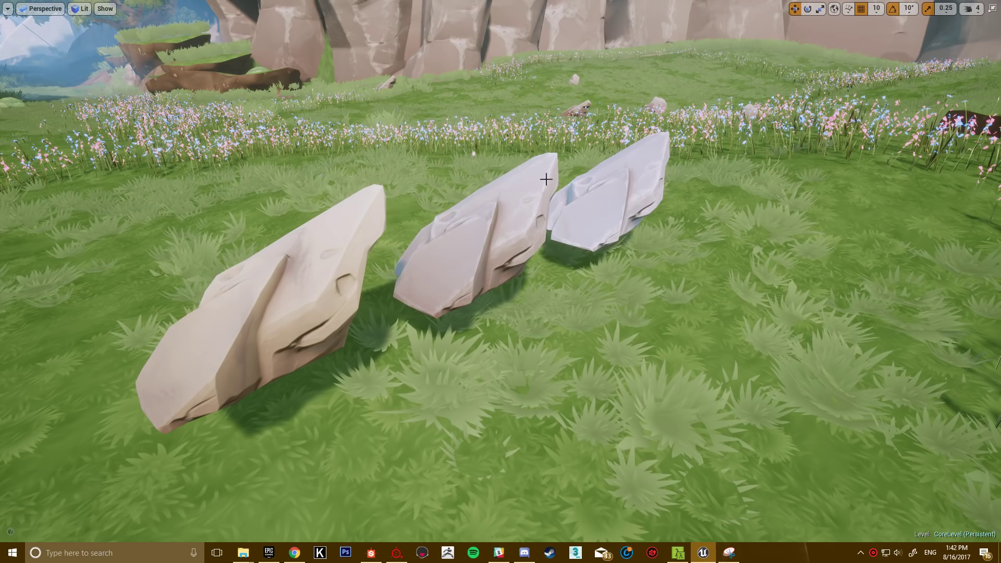
{"action": "key", "text": "d"}
{"action": "right_click_drag", "start_coordinate": [602, 169], "coordinate": [521, 256]}
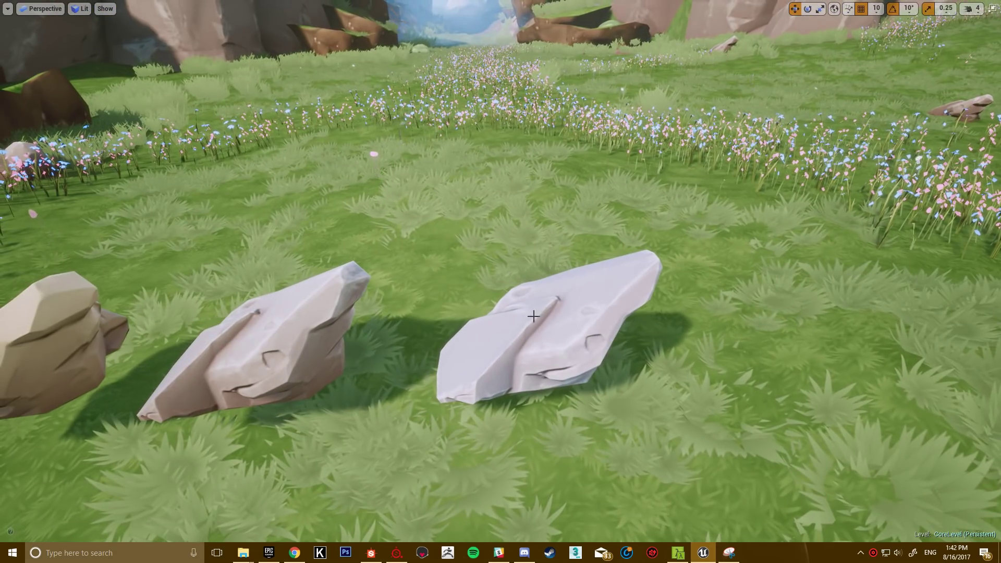
{"action": "right_click_drag", "start_coordinate": [532, 313], "coordinate": [484, 345]}
{"action": "right_click_drag", "start_coordinate": [590, 229], "coordinate": [605, 290]}
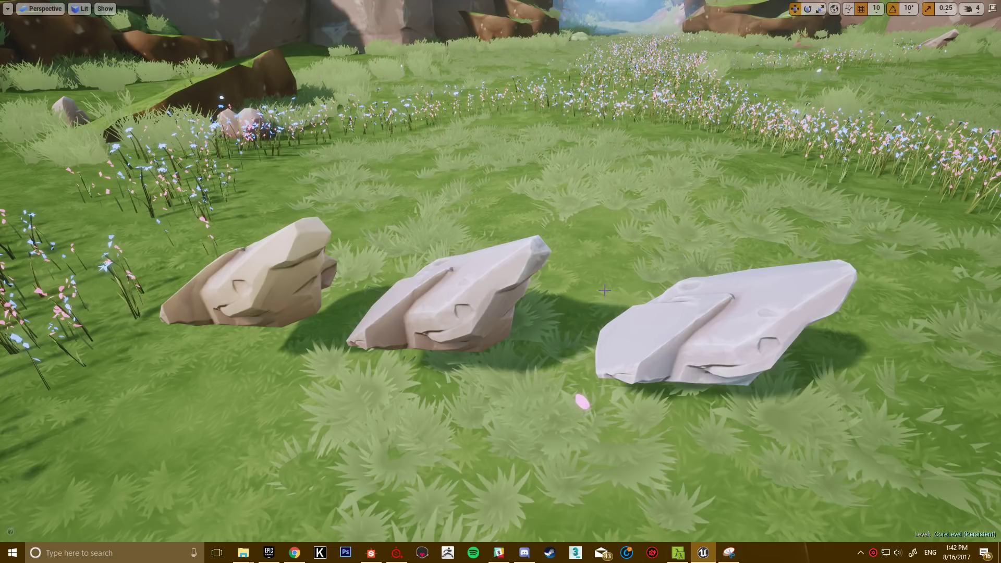
{"action": "key", "text": "F9"}
{"action": "mouse_move", "coordinate": [614, 194]}
{"action": "right_mouse_down"}
{"action": "mouse_move", "coordinate": [615, 157]}
{"action": "mouse_move", "coordinate": [615, 193]}
{"action": "right_mouse_up"}
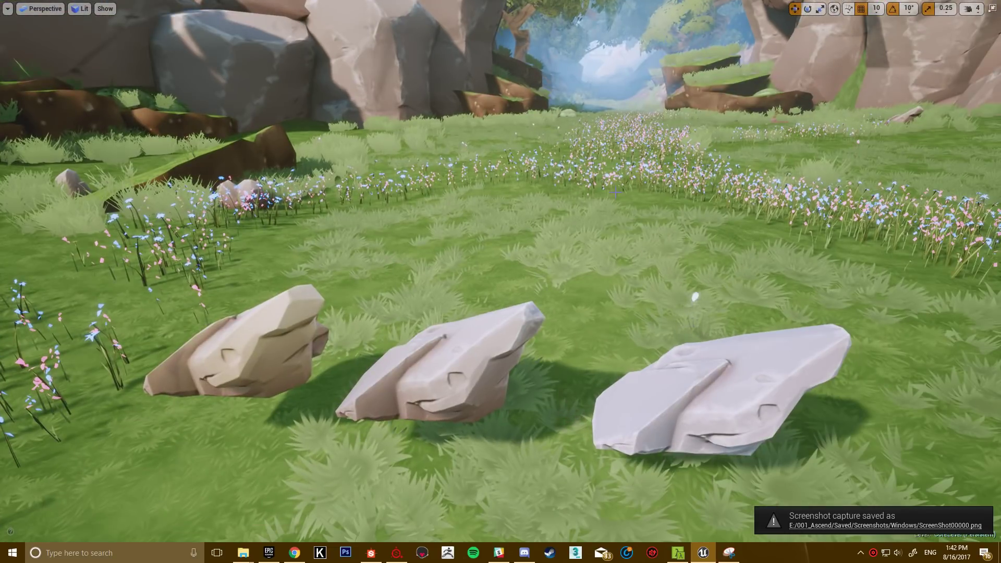
Step: Exit immersive mode and open the Rock_Master_Albedo texture
{"action": "key", "text": "F11"}
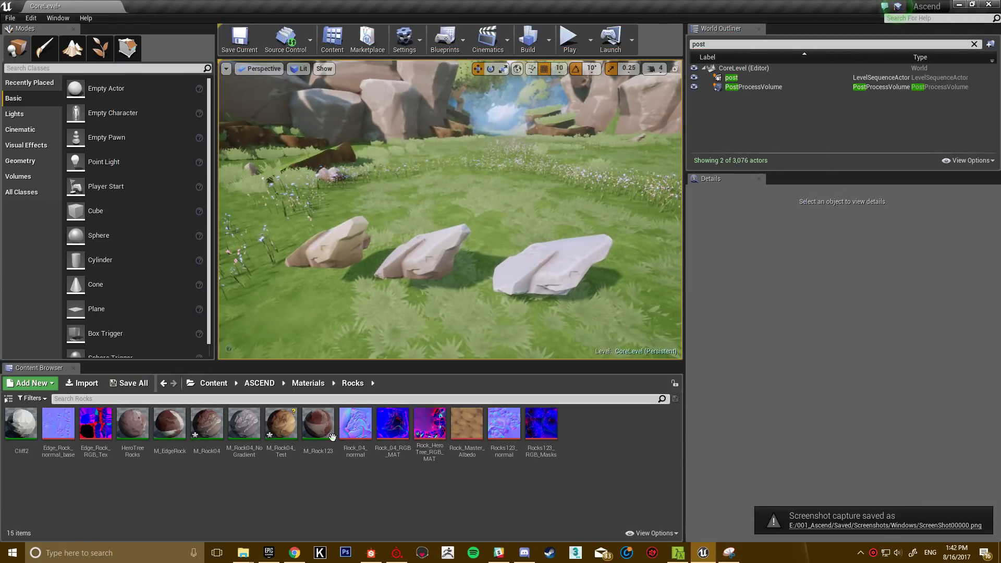
{"action": "mouse_move", "coordinate": [371, 554]}
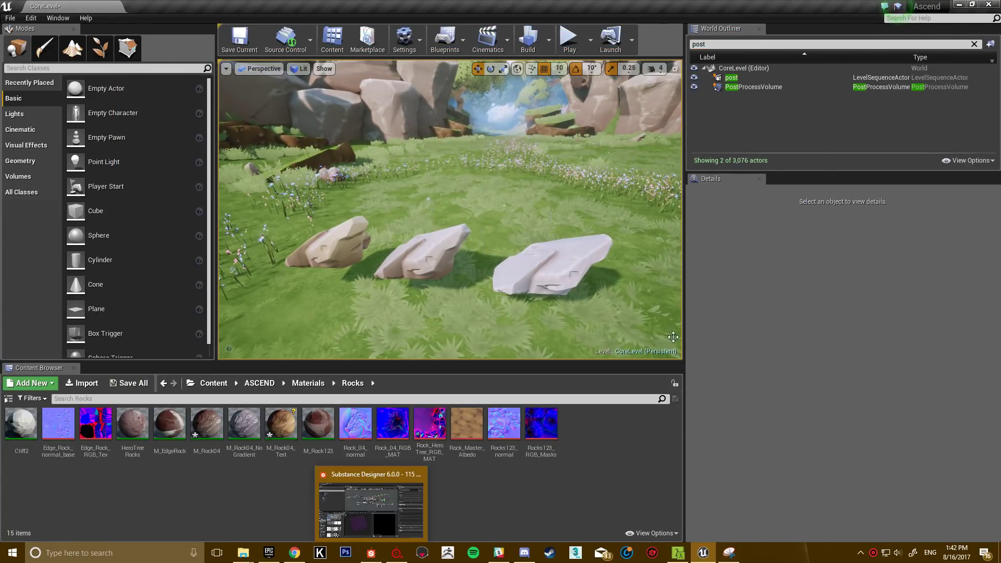
{"action": "left_click", "coordinate": [469, 427]}
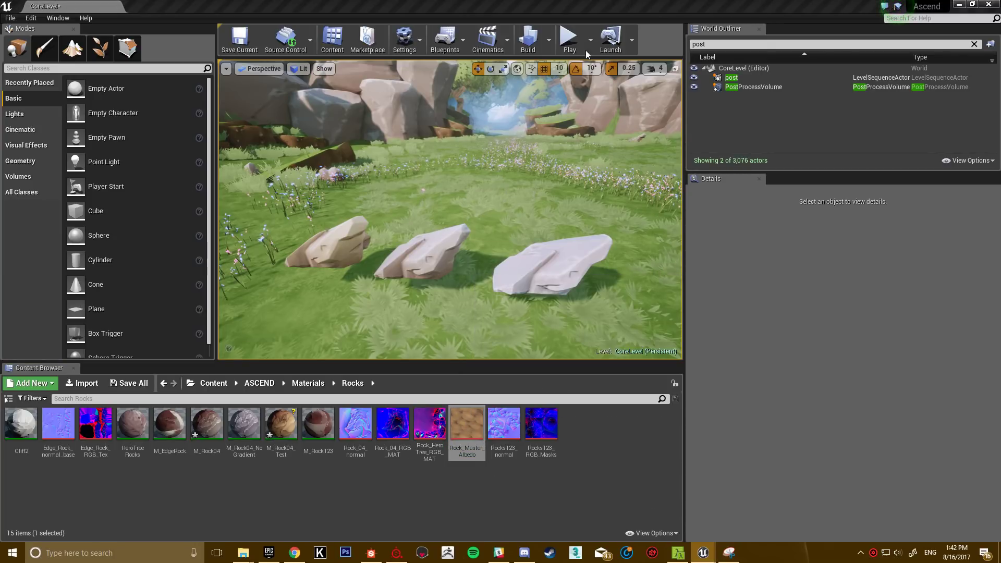
{"action": "double_click", "coordinate": [467, 427]}
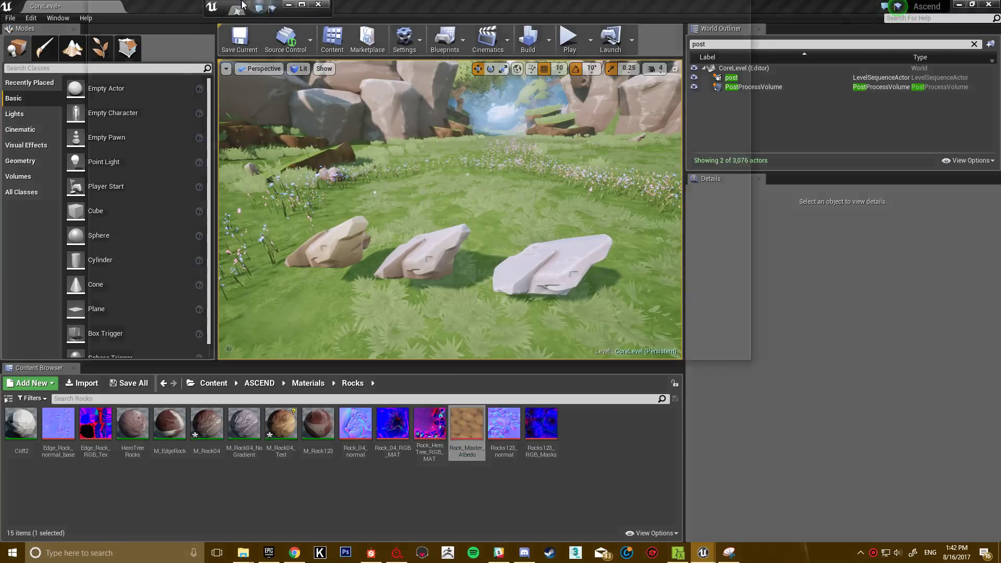
Step: Toggle the texture's alpha, blue, green and red channels to view the alpha alone
{"action": "left_click", "coordinate": [6, 70]}
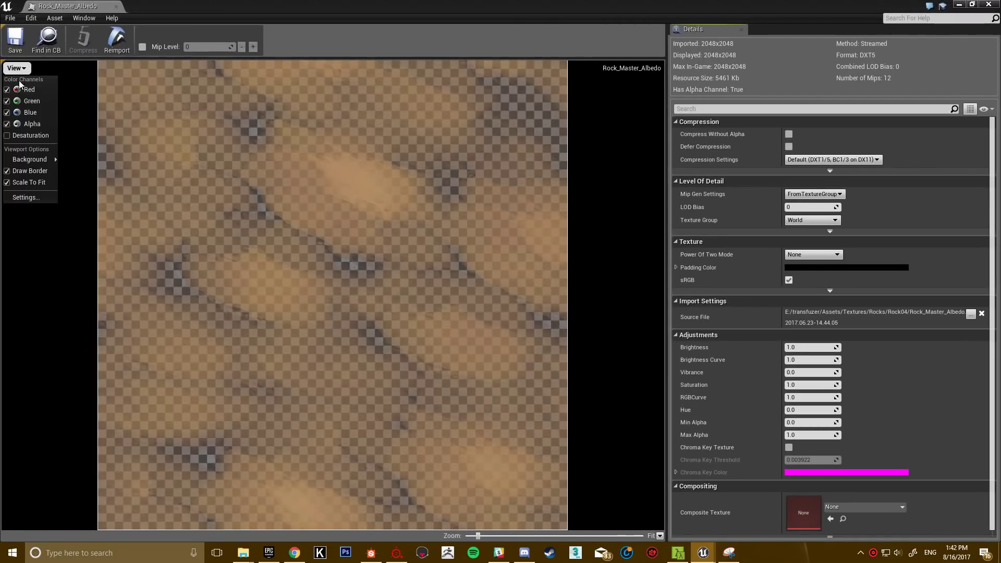
{"action": "left_click", "coordinate": [7, 124]}
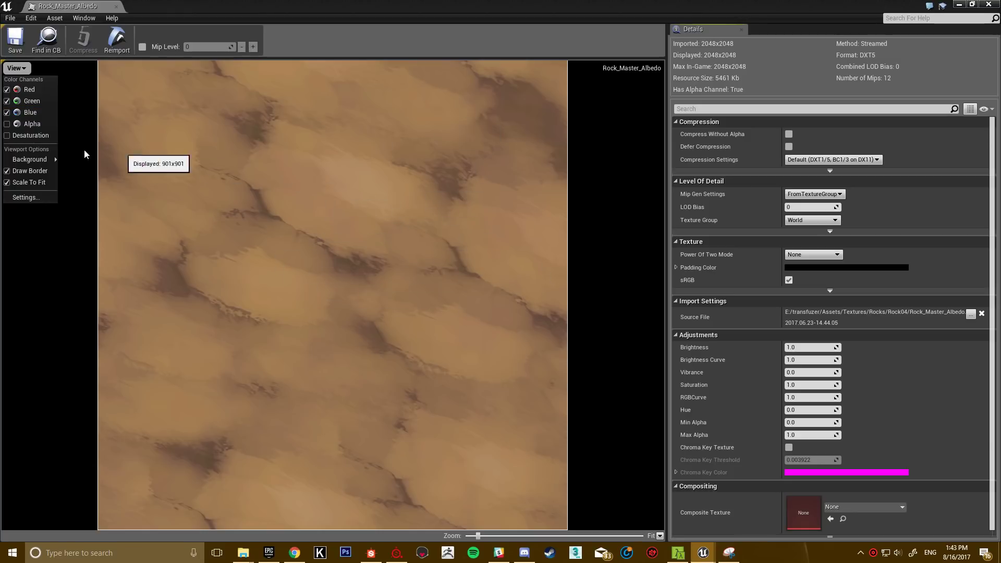
{"action": "left_click", "coordinate": [9, 125]}
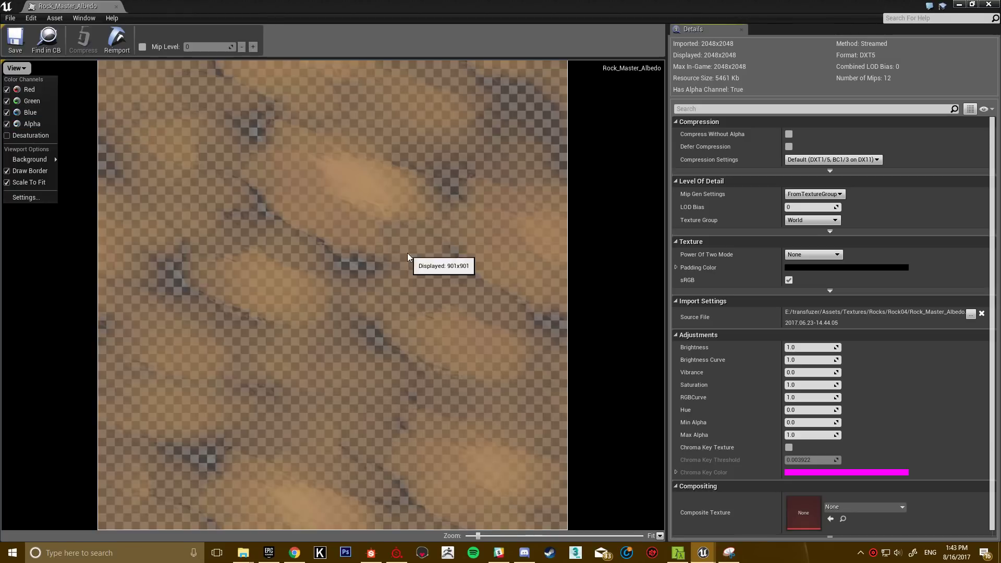
{"action": "left_click", "coordinate": [7, 112]}
{"action": "left_click", "coordinate": [6, 101]}
{"action": "left_click", "coordinate": [6, 90]}
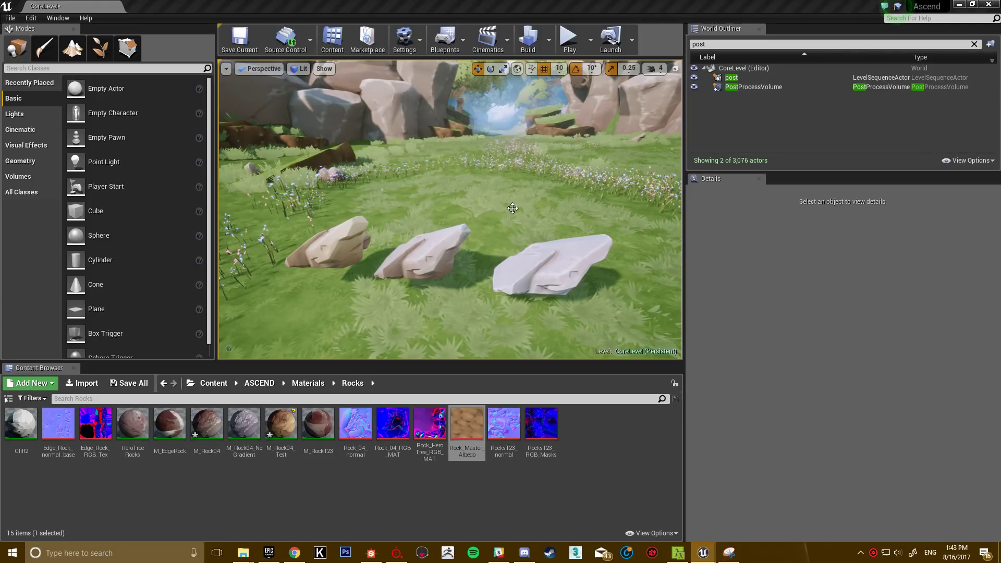
Step: Focus on the leftmost rock, Rock_04_LP12, scale it uniformly to 3.5, and open M_Rock04_Test
{"action": "right_click_drag", "start_coordinate": [481, 184], "coordinate": [442, 193]}
{"action": "left_click", "coordinate": [386, 235]}
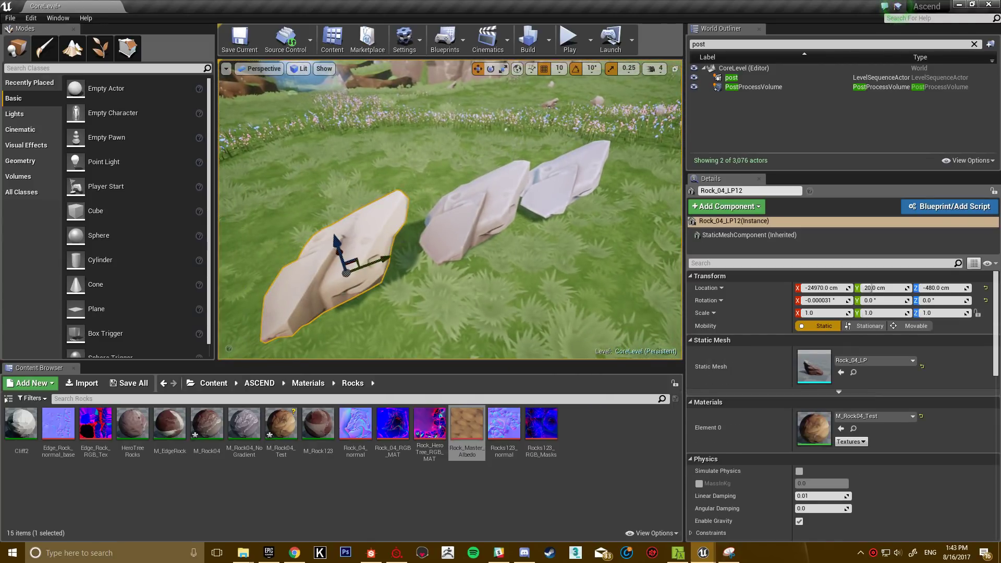
{"action": "key", "text": "f"}
{"action": "left_click_drag", "start_coordinate": [445, 219], "coordinate": [537, 171]}
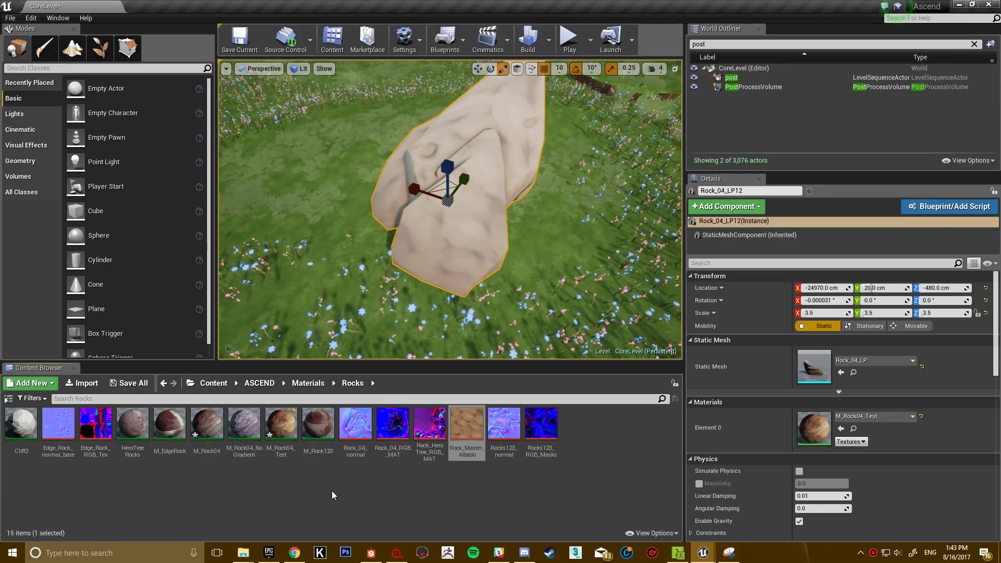
{"action": "double_click", "coordinate": [277, 421]}
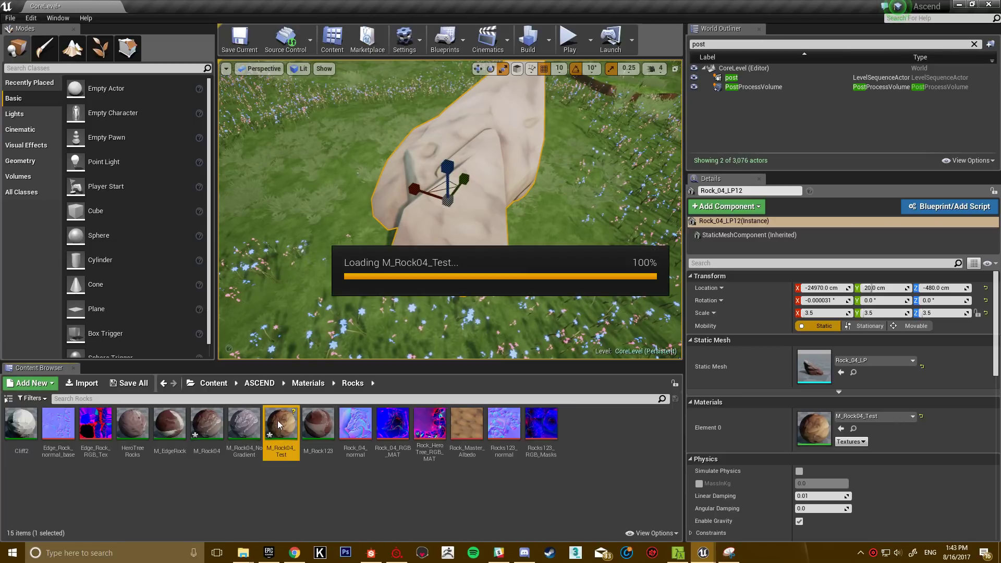
Step: Dock the material instance editor on the right and set AlbedoScale to 1.091026
{"action": "left_click_drag", "start_coordinate": [0, 177], "coordinate": [1000, 198]}
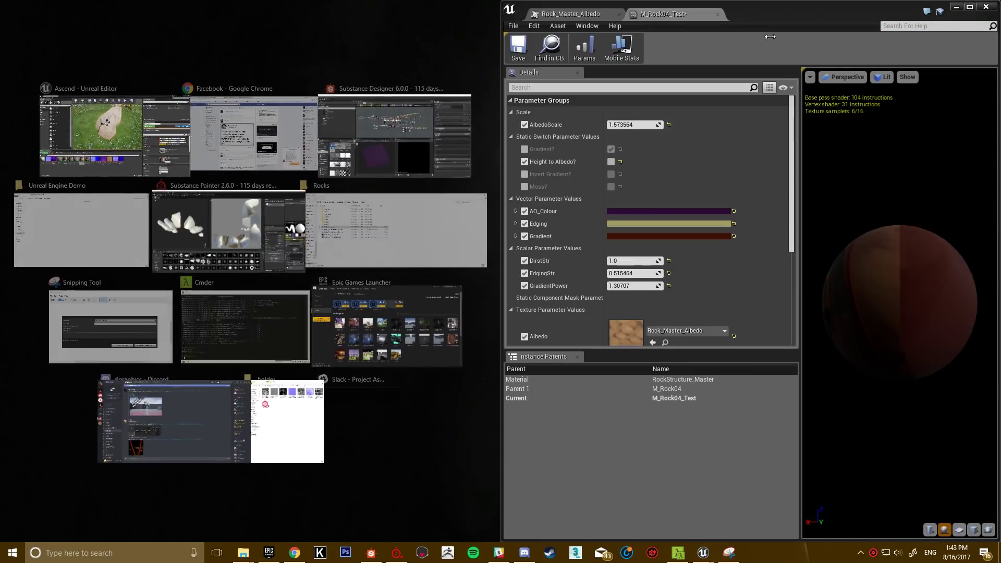
{"action": "left_click", "coordinate": [769, 17]}
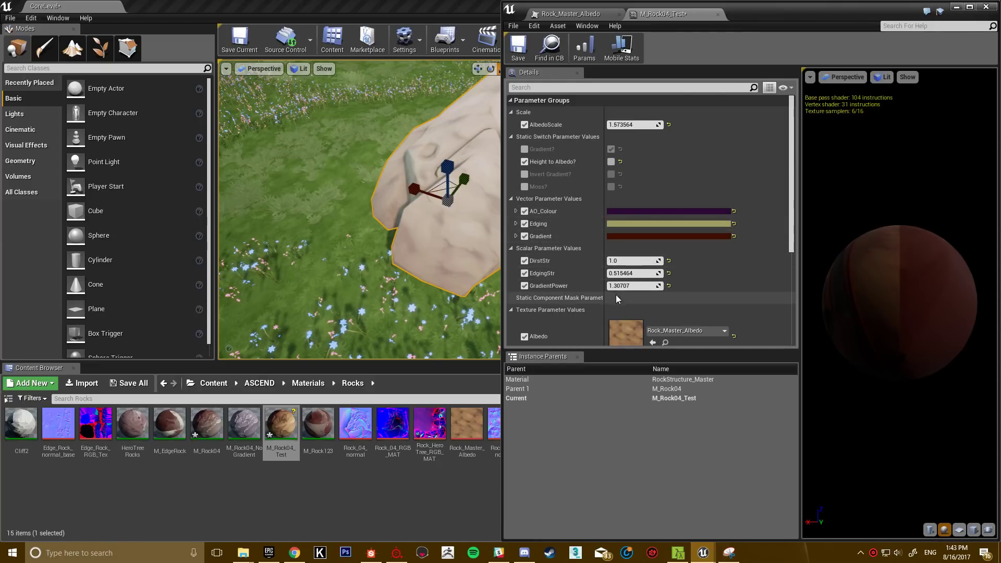
{"action": "scroll", "coordinate": [552, 295], "scroll_direction": "down", "scroll_amount": 3}
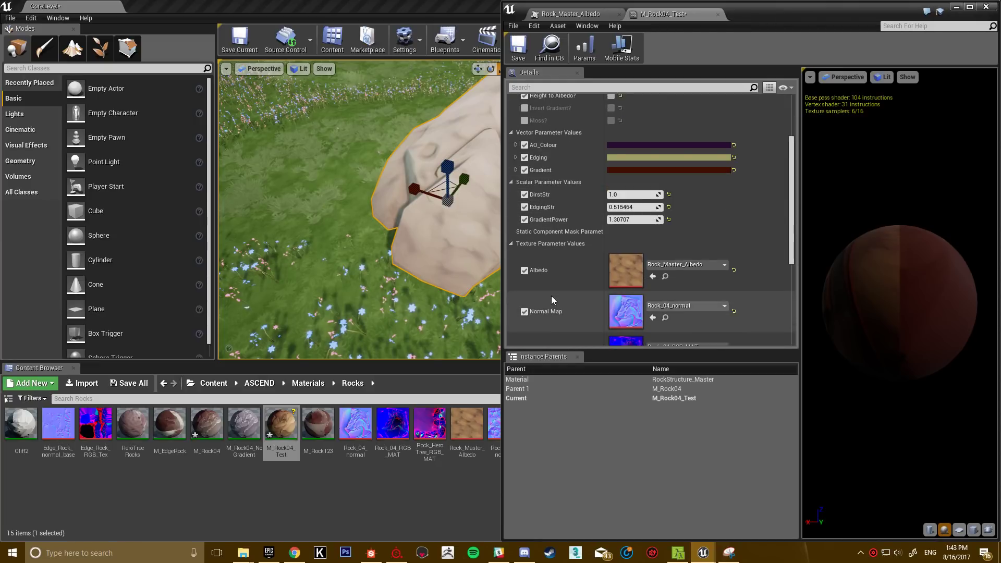
{"action": "scroll", "coordinate": [552, 296], "scroll_direction": "up", "scroll_amount": 3}
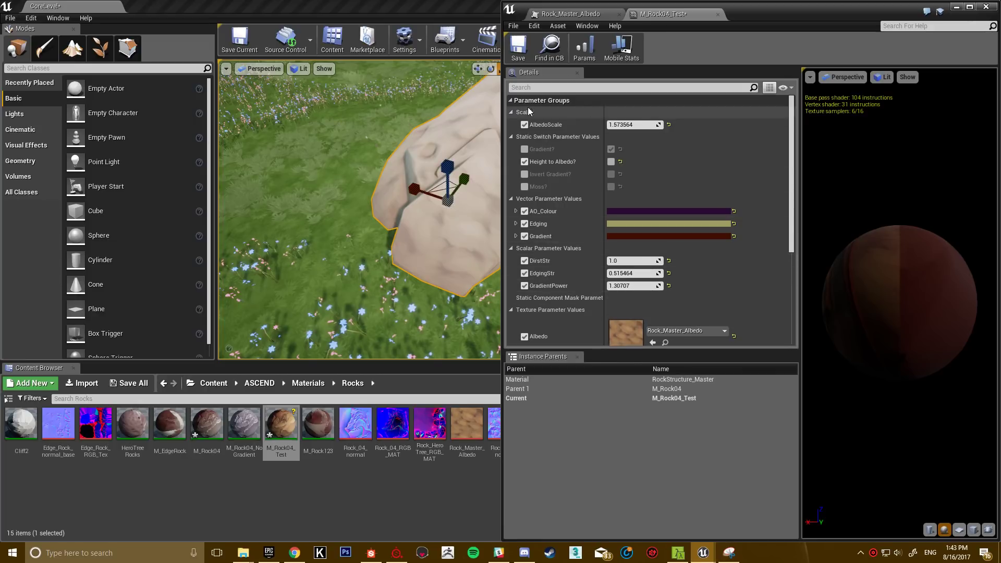
{"action": "mouse_move", "coordinate": [624, 125]}
{"action": "left_mouse_down"}
{"action": "mouse_move", "coordinate": [646, 125]}
{"action": "mouse_move", "coordinate": [624, 125]}
{"action": "left_mouse_up"}
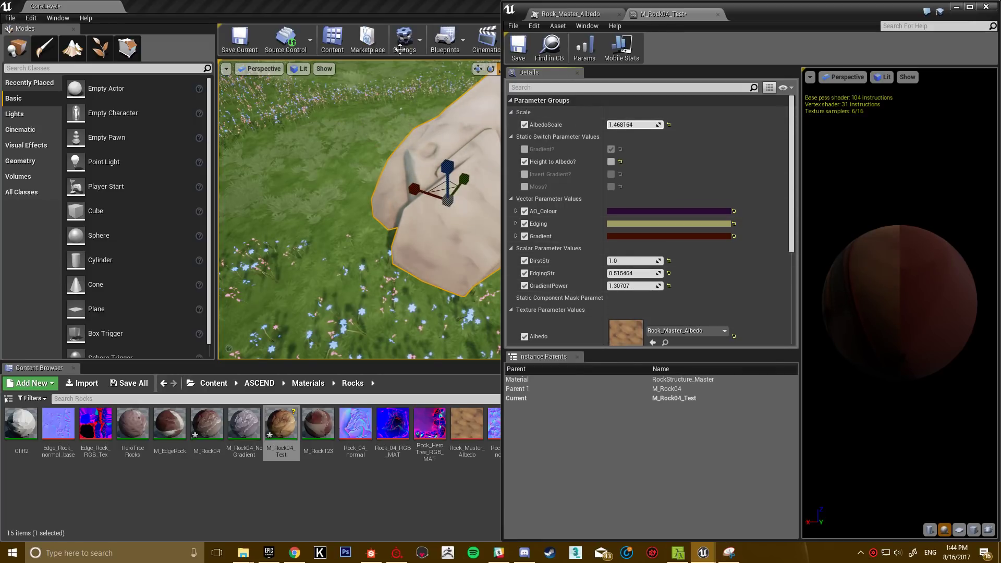
{"action": "key", "text": "f"}
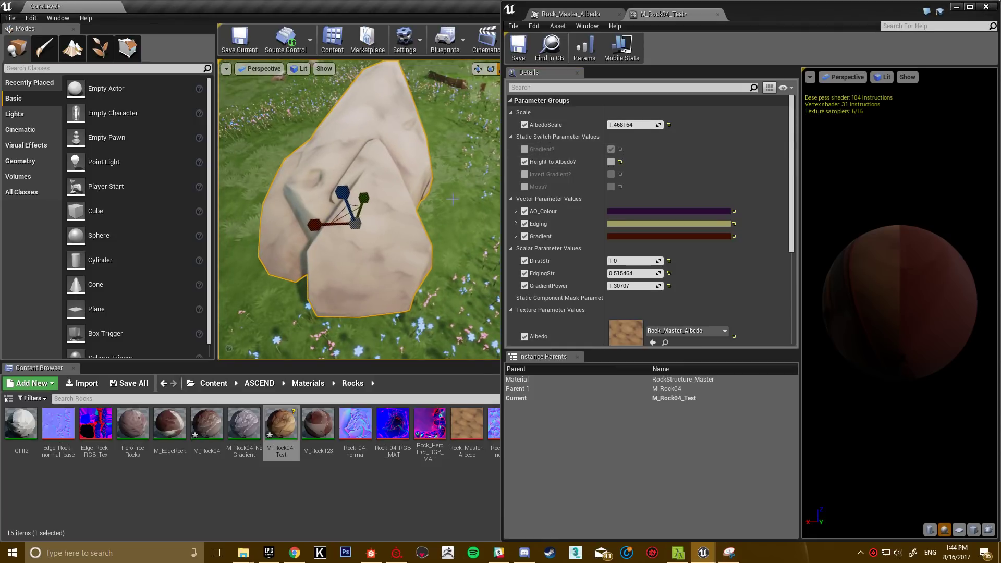
{"action": "key", "text": "Escape"}
{"action": "key", "text": "grave"}
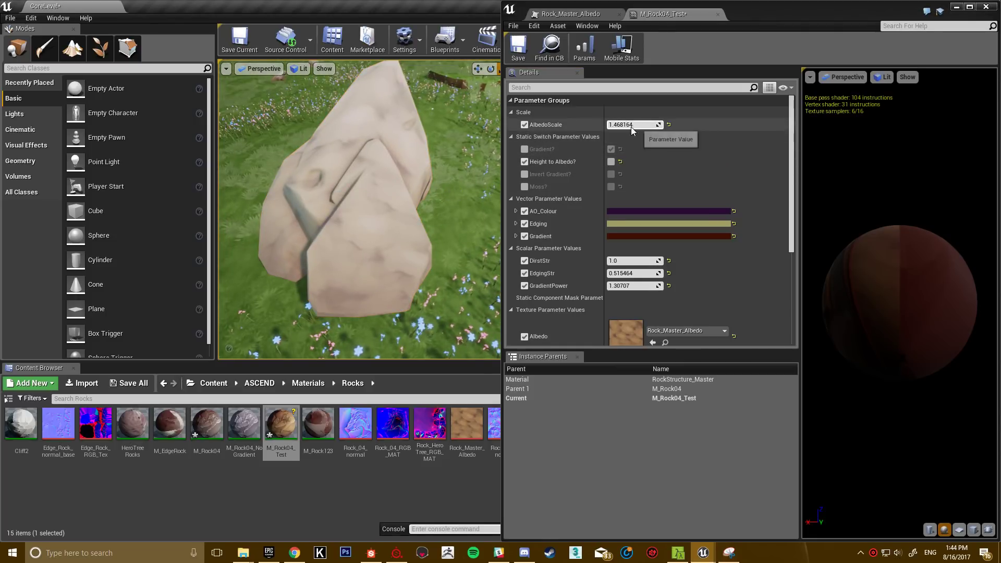
{"action": "left_click_drag", "start_coordinate": [631, 126], "coordinate": [623, 127]}
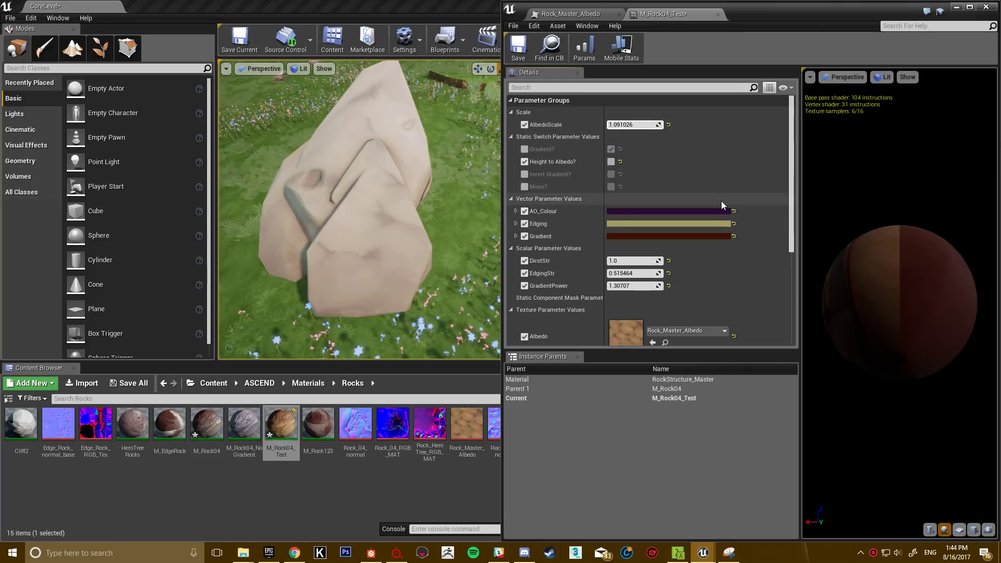
Step: Override the Gradient? switch and leave it enabled
{"action": "scroll", "coordinate": [717, 205], "scroll_direction": "down", "scroll_amount": 3}
{"action": "scroll", "coordinate": [714, 213], "scroll_direction": "up", "scroll_amount": 3}
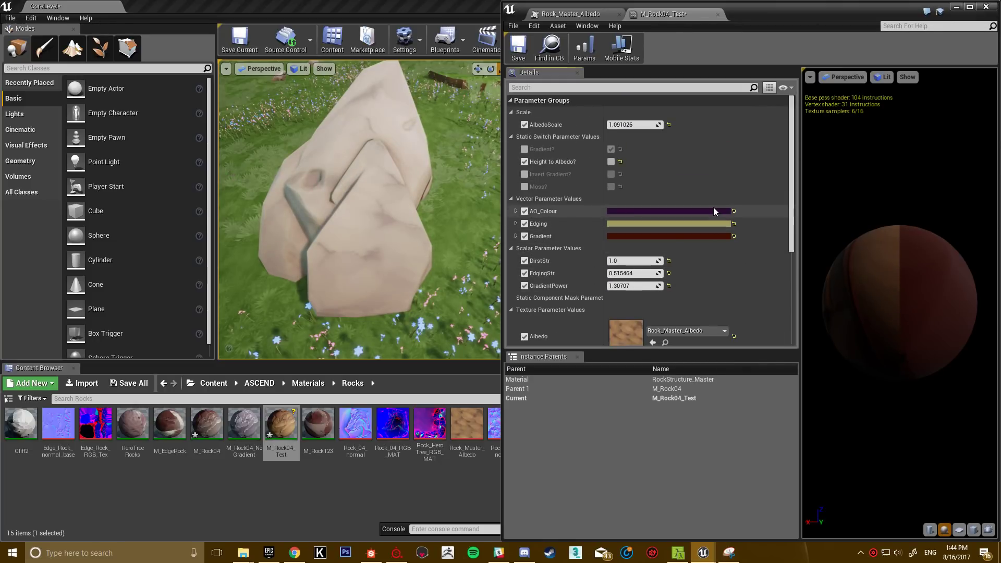
{"action": "left_click", "coordinate": [524, 150]}
{"action": "left_click", "coordinate": [612, 149]}
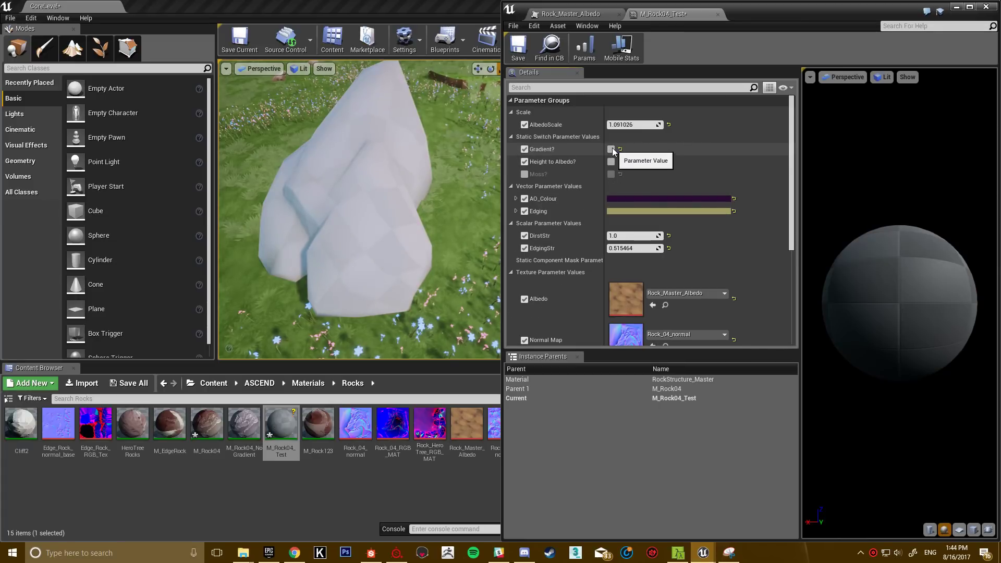
{"action": "left_click", "coordinate": [612, 149]}
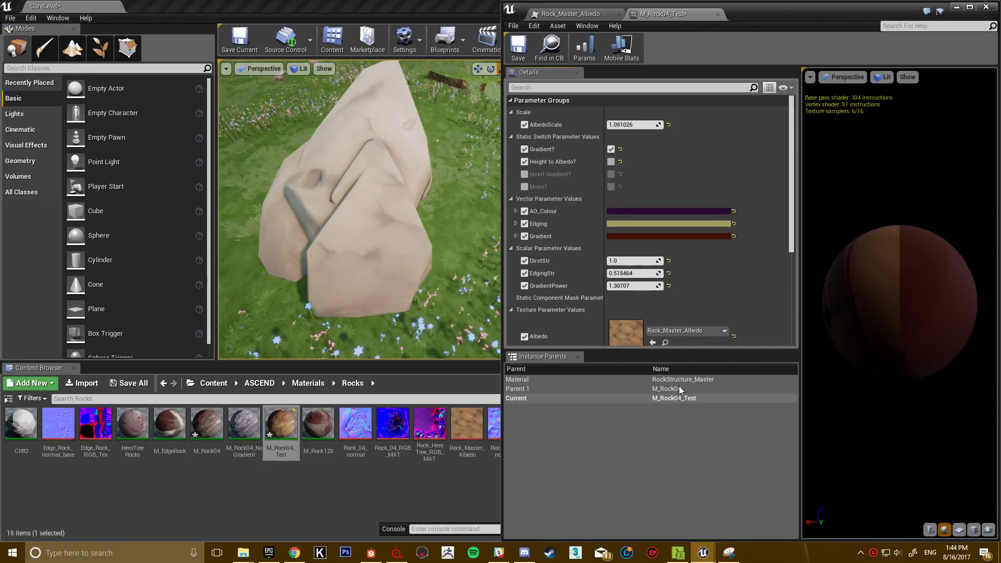
Step: Raise GradientPower to 1.46792 and EdgingStr to 1.056911
{"action": "scroll", "coordinate": [546, 213], "scroll_direction": "down", "scroll_amount": 3}
{"action": "scroll", "coordinate": [545, 213], "scroll_direction": "up", "scroll_amount": 2}
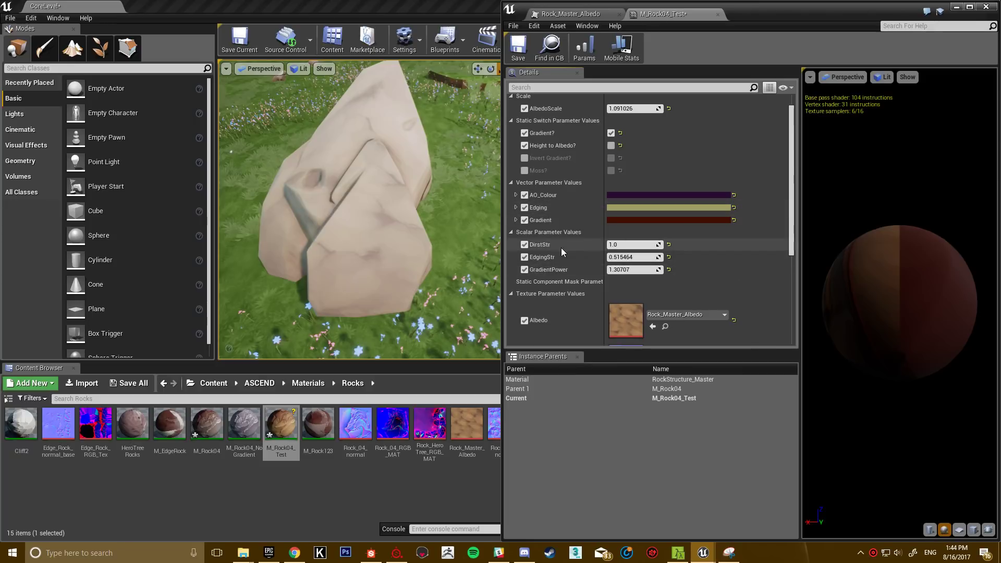
{"action": "mouse_move", "coordinate": [635, 272]}
{"action": "left_mouse_down"}
{"action": "mouse_move", "coordinate": [657, 271]}
{"action": "mouse_move", "coordinate": [620, 272]}
{"action": "mouse_move", "coordinate": [642, 272]}
{"action": "mouse_move", "coordinate": [633, 255]}
{"action": "mouse_move", "coordinate": [657, 254]}
{"action": "mouse_move", "coordinate": [626, 254]}
{"action": "left_mouse_up"}
{"action": "scroll", "coordinate": [561, 224], "scroll_direction": "up", "scroll_amount": 1}
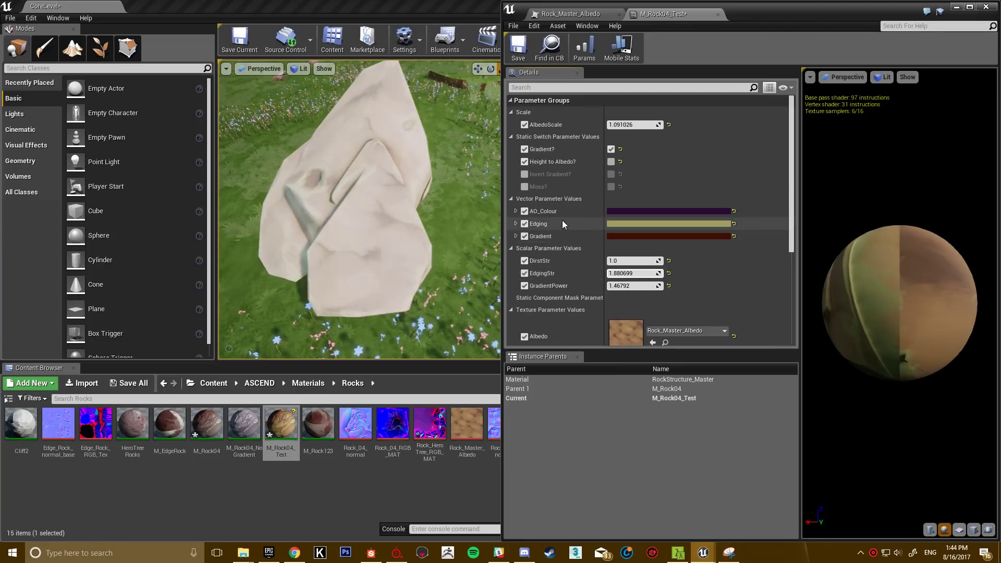
{"action": "scroll", "coordinate": [624, 256], "scroll_direction": "down", "scroll_amount": 1}
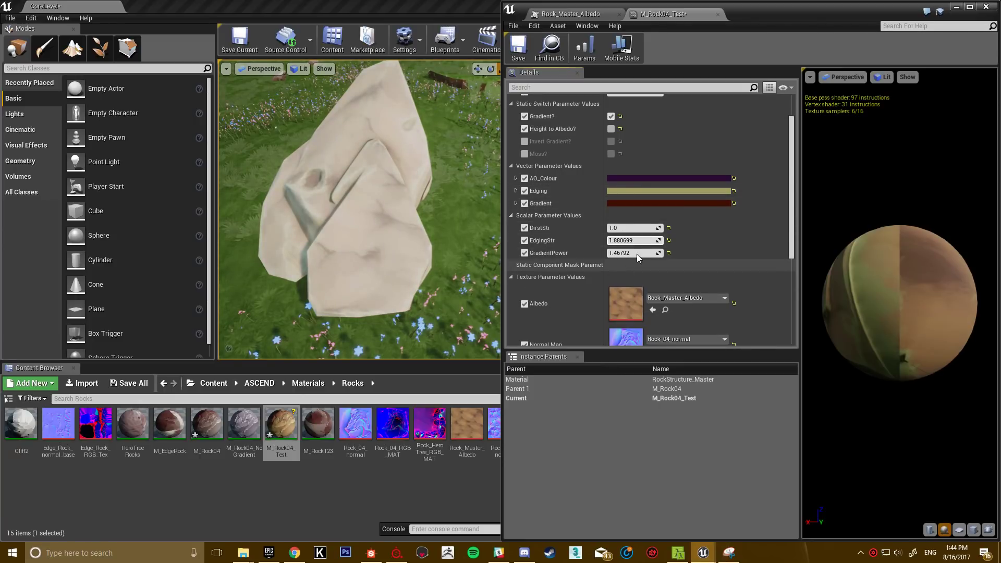
{"action": "left_click_drag", "start_coordinate": [625, 240], "coordinate": [597, 242]}
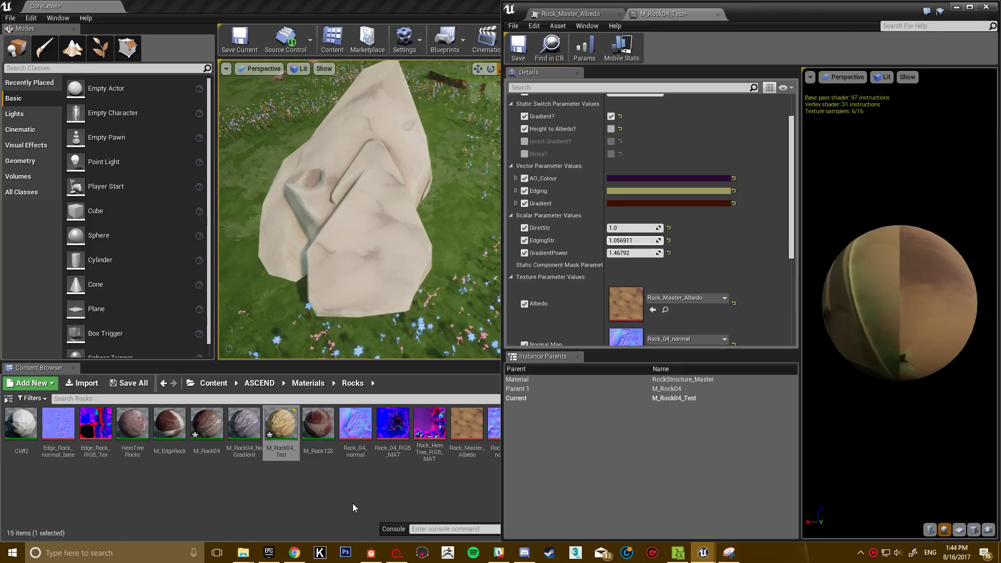
{"action": "left_click", "coordinate": [371, 553]}
Step: Pan along the Rock_Master colour chain and preview the Gradient Map node
{"action": "middle_click_drag", "start_coordinate": [400, 174], "coordinate": [490, 207]}
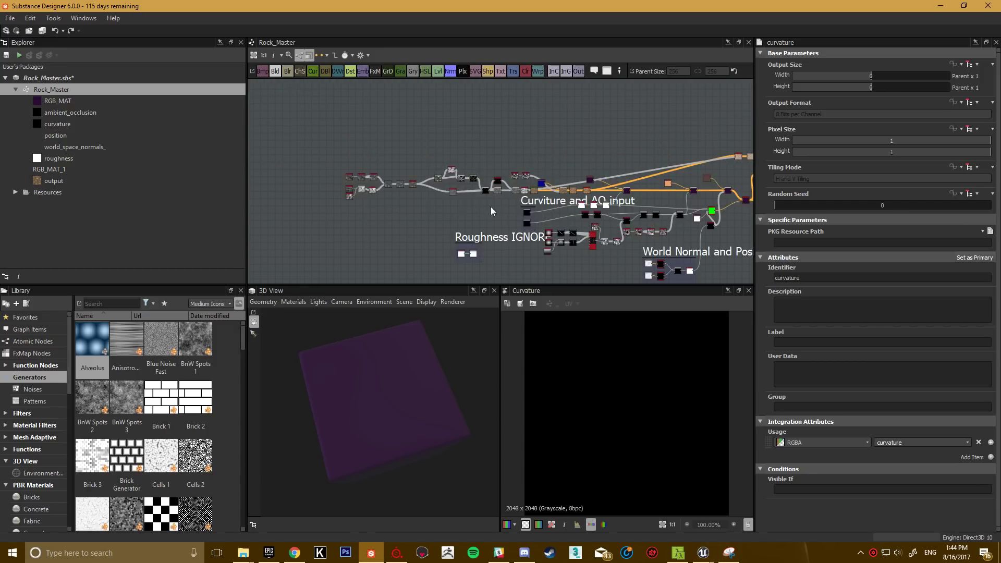
{"action": "scroll", "coordinate": [447, 205], "scroll_direction": "up", "scroll_amount": 5}
{"action": "scroll", "coordinate": [546, 196], "scroll_direction": "up", "scroll_amount": 2}
{"action": "mouse_move", "coordinate": [351, 175]}
{"action": "middle_mouse_down"}
{"action": "mouse_move", "coordinate": [548, 192]}
{"action": "mouse_move", "coordinate": [373, 165]}
{"action": "middle_mouse_up"}
{"action": "middle_click_drag", "start_coordinate": [590, 142], "coordinate": [378, 206]}
{"action": "middle_click_drag", "start_coordinate": [577, 195], "coordinate": [359, 181]}
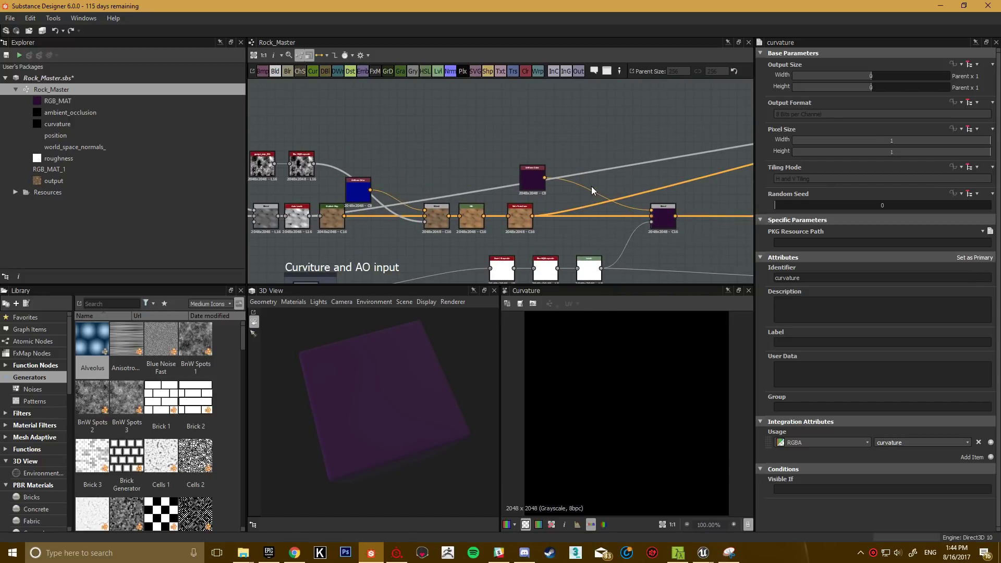
{"action": "left_click_drag", "start_coordinate": [595, 120], "coordinate": [374, 158]}
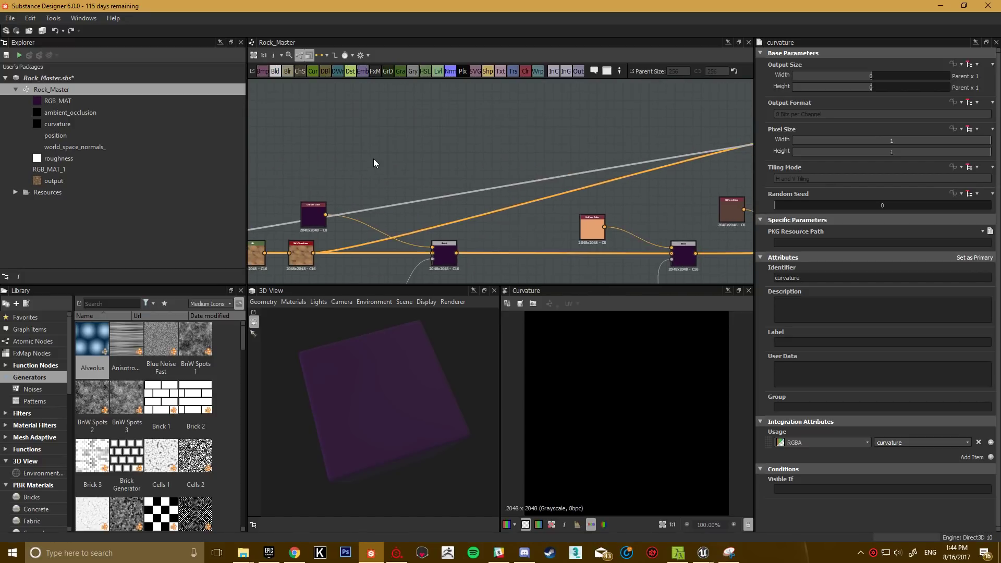
{"action": "scroll", "coordinate": [524, 144], "scroll_direction": "down", "scroll_amount": 1}
{"action": "mouse_move", "coordinate": [523, 145]}
{"action": "middle_mouse_down"}
{"action": "mouse_move", "coordinate": [519, 179]}
{"action": "mouse_move", "coordinate": [426, 198]}
{"action": "middle_mouse_up"}
{"action": "middle_click_drag", "start_coordinate": [560, 241], "coordinate": [686, 167]}
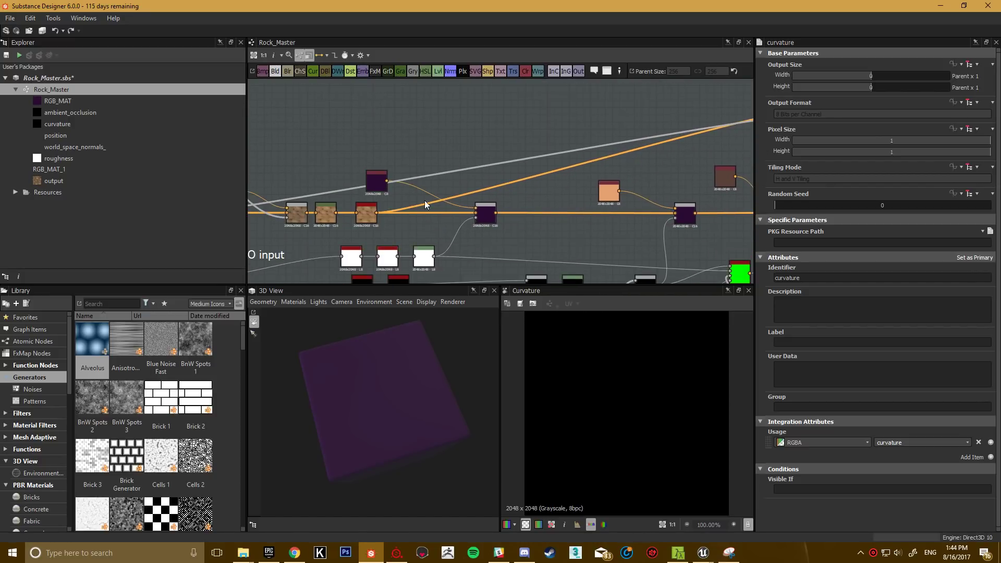
{"action": "middle_click_drag", "start_coordinate": [342, 200], "coordinate": [517, 166]}
{"action": "scroll", "coordinate": [513, 167], "scroll_direction": "up", "scroll_amount": 3}
{"action": "middle_click_drag", "start_coordinate": [303, 197], "coordinate": [374, 198]}
{"action": "double_click", "coordinate": [375, 199]}
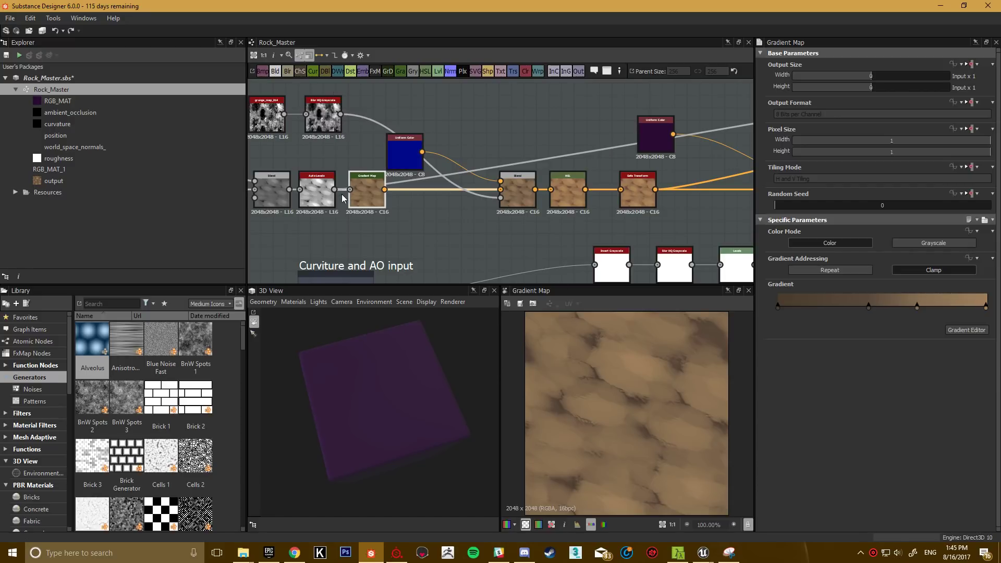
Step: Preview the Auto Levels and RGB-A Merge node outputs
{"action": "double_click", "coordinate": [323, 201]}
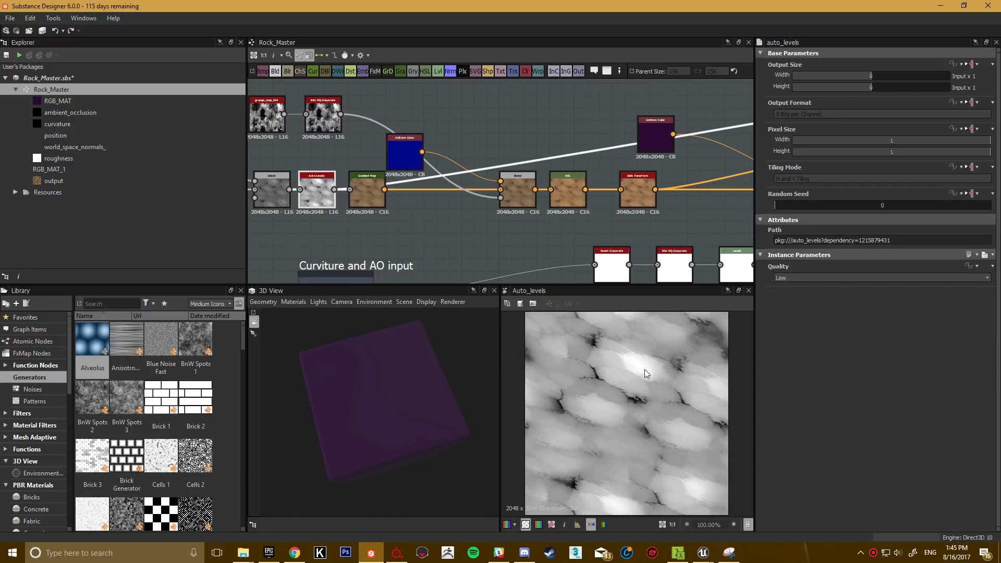
{"action": "middle_click_drag", "start_coordinate": [672, 154], "coordinate": [161, 351]}
{"action": "middle_click_drag", "start_coordinate": [701, 219], "coordinate": [277, 198]}
{"action": "middle_click_drag", "start_coordinate": [638, 208], "coordinate": [449, 174]}
{"action": "scroll", "coordinate": [449, 173], "scroll_direction": "up", "scroll_amount": 1}
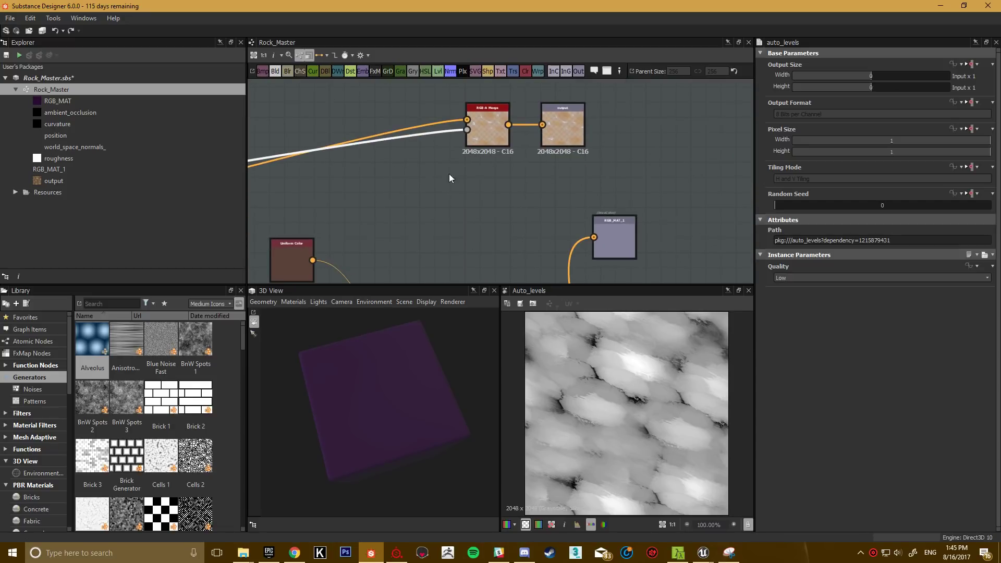
{"action": "double_click", "coordinate": [505, 122]}
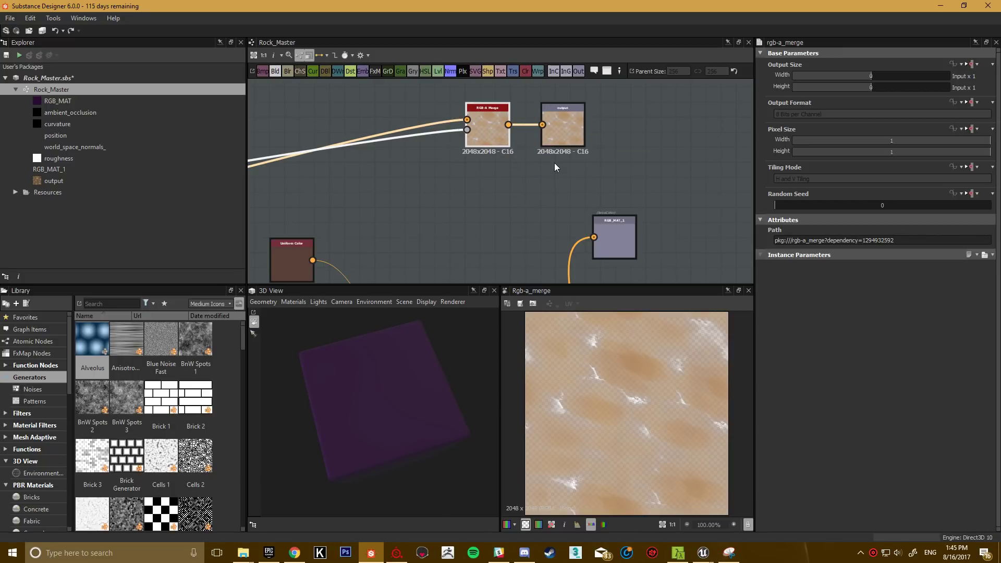
Step: Move to the Curviture and AO input group and select the ambient_occlusion input node
{"action": "middle_click_drag", "start_coordinate": [517, 226], "coordinate": [523, 209]}
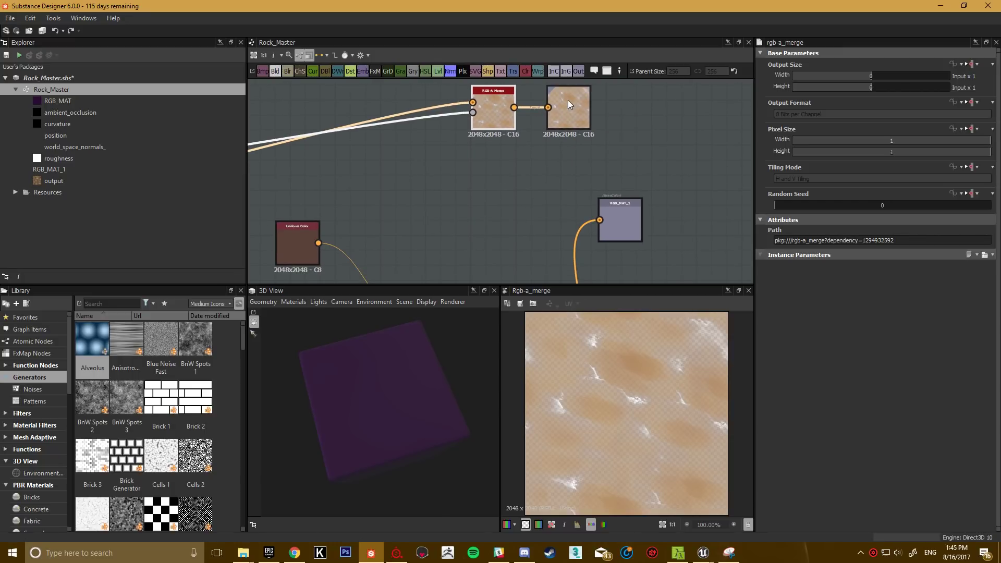
{"action": "left_click", "coordinate": [517, 164]}
{"action": "scroll", "coordinate": [518, 164], "scroll_direction": "down", "scroll_amount": 1}
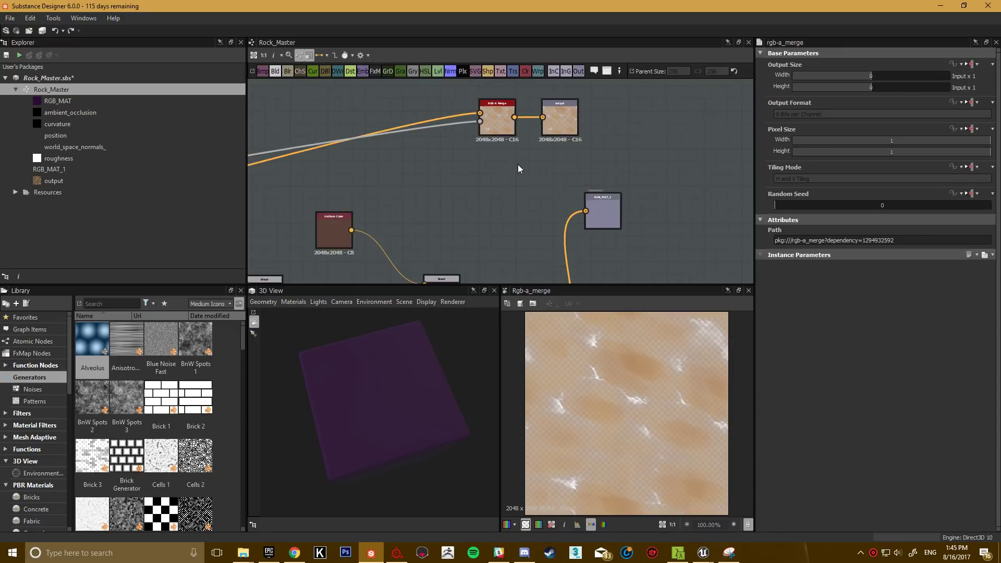
{"action": "middle_click_drag", "start_coordinate": [518, 165], "coordinate": [637, 86]}
{"action": "scroll", "coordinate": [428, 162], "scroll_direction": "down", "scroll_amount": 4}
{"action": "middle_click_drag", "start_coordinate": [352, 218], "coordinate": [579, 161]}
{"action": "middle_click_drag", "start_coordinate": [449, 160], "coordinate": [446, 224]}
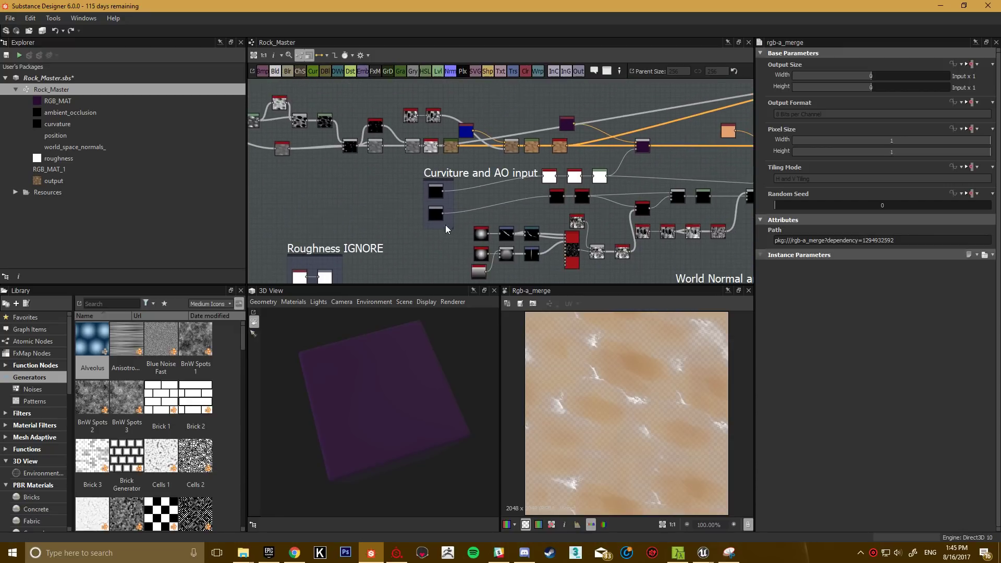
{"action": "middle_click_drag", "start_coordinate": [548, 178], "coordinate": [414, 174]}
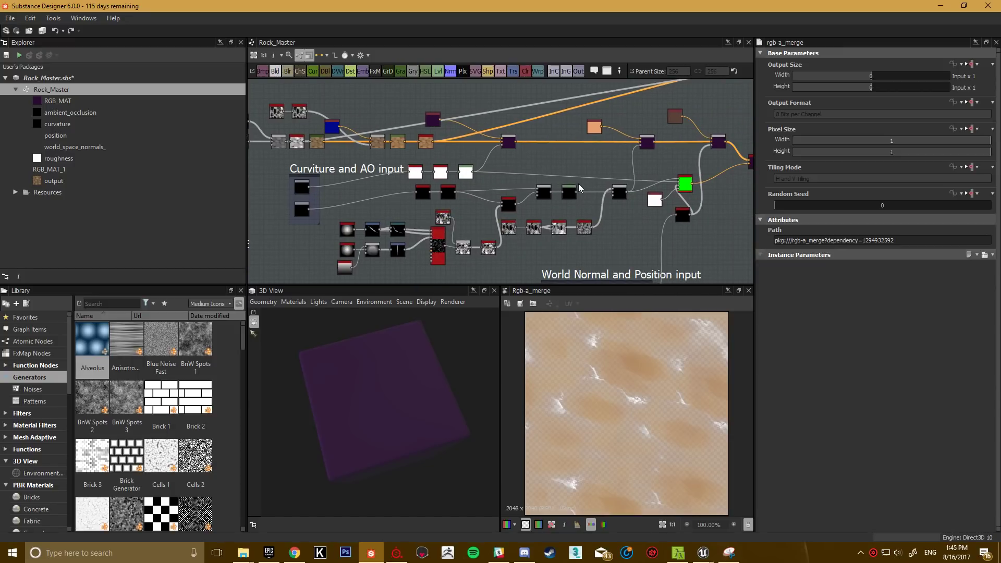
{"action": "middle_click_drag", "start_coordinate": [422, 188], "coordinate": [488, 179]}
{"action": "scroll", "coordinate": [429, 211], "scroll_direction": "up", "scroll_amount": 1}
{"action": "scroll", "coordinate": [523, 170], "scroll_direction": "up", "scroll_amount": 5}
{"action": "middle_click_drag", "start_coordinate": [394, 179], "coordinate": [465, 173]}
{"action": "scroll", "coordinate": [465, 173], "scroll_direction": "down", "scroll_amount": 3}
{"action": "middle_click_drag", "start_coordinate": [629, 145], "coordinate": [657, 163]}
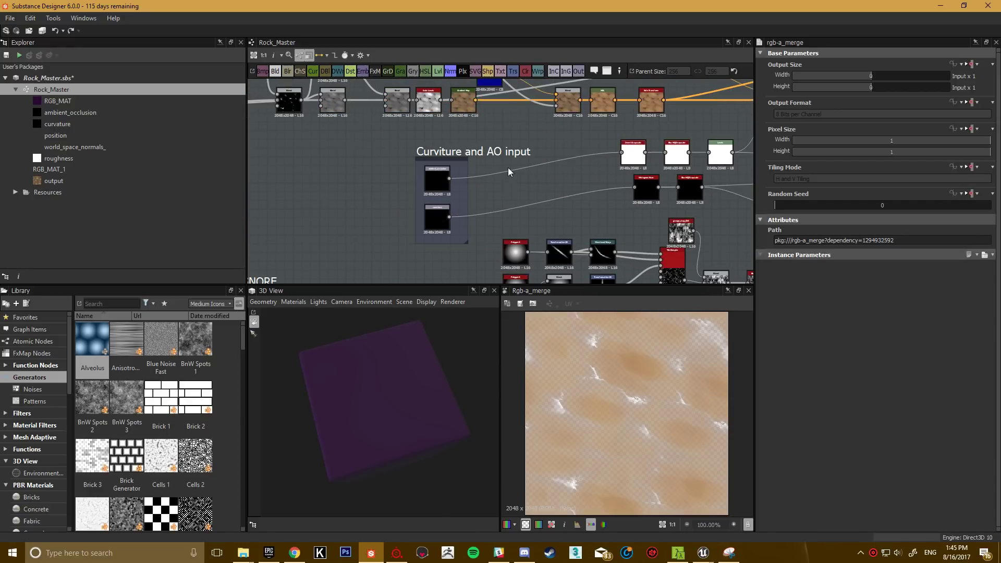
{"action": "left_click", "coordinate": [446, 183]}
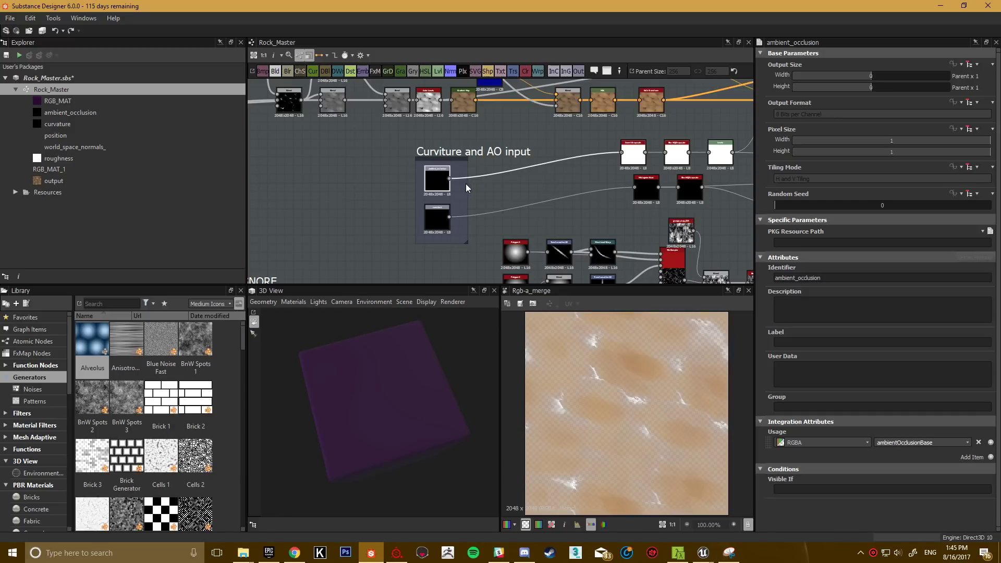
Step: Zoom into the Curviture and AO frame and open the curvature input's black 2048x2048 map
{"action": "middle_click_drag", "start_coordinate": [506, 177], "coordinate": [485, 182]}
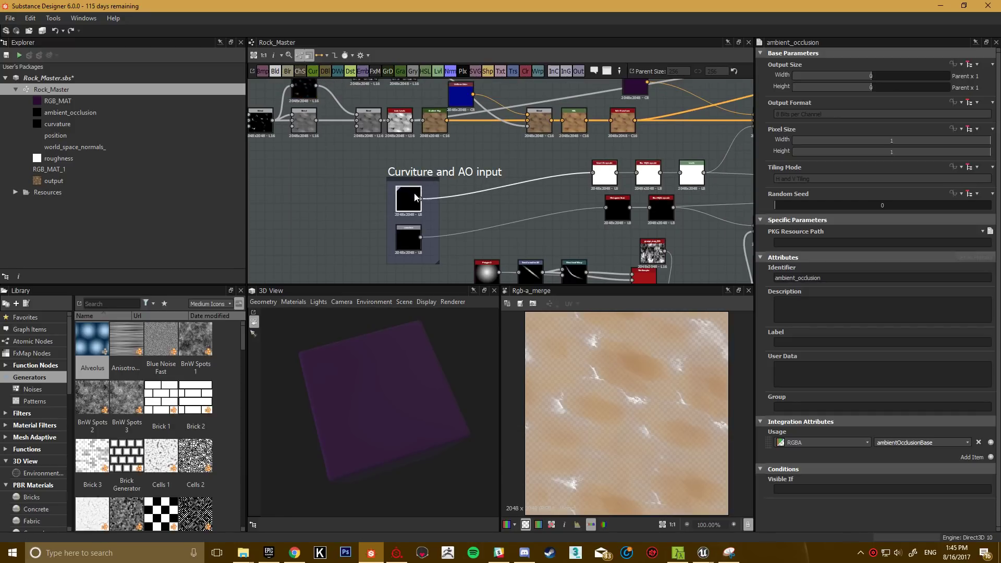
{"action": "scroll", "coordinate": [431, 206], "scroll_direction": "up", "scroll_amount": 3}
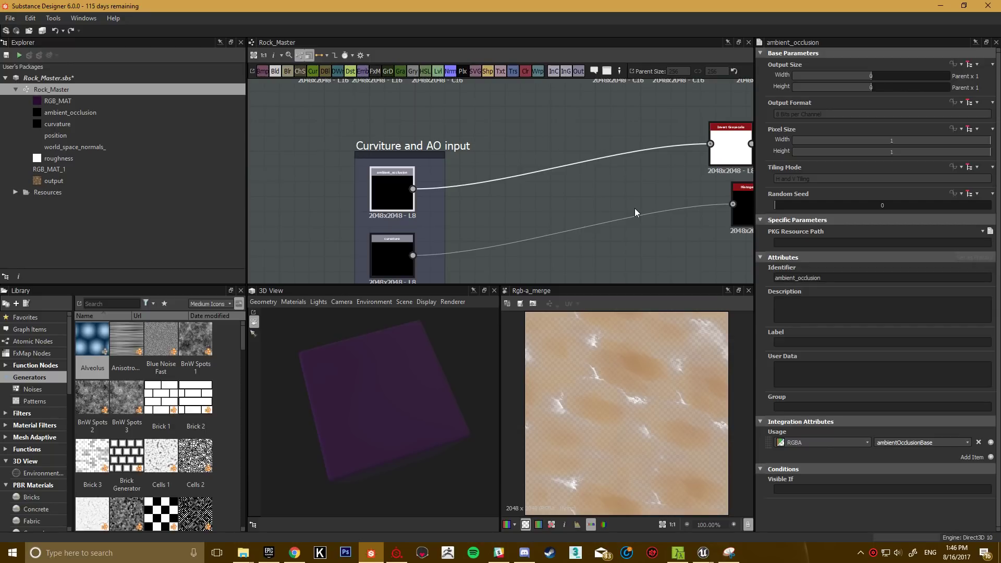
{"action": "middle_click_drag", "start_coordinate": [545, 243], "coordinate": [470, 142]}
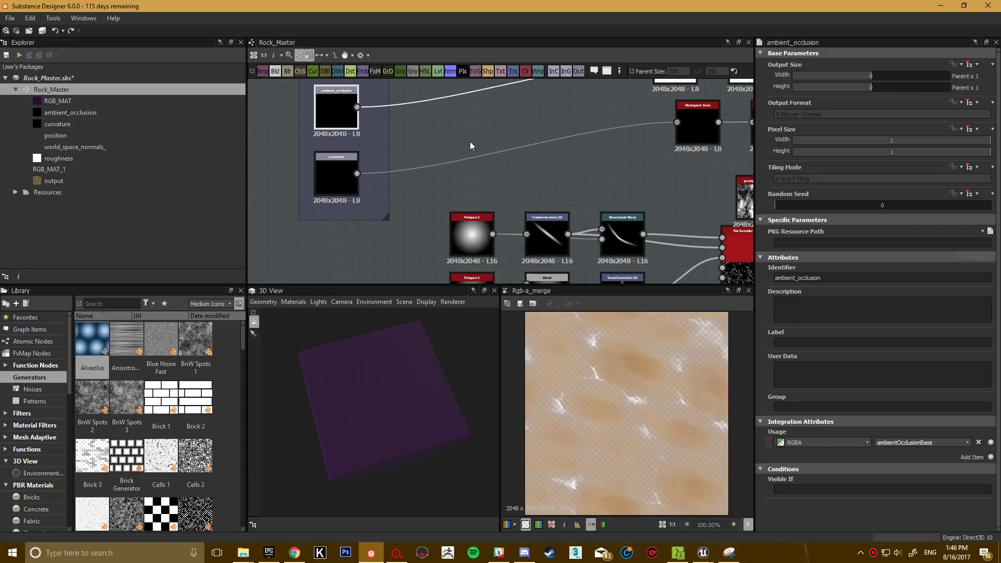
{"action": "double_click", "coordinate": [343, 178]}
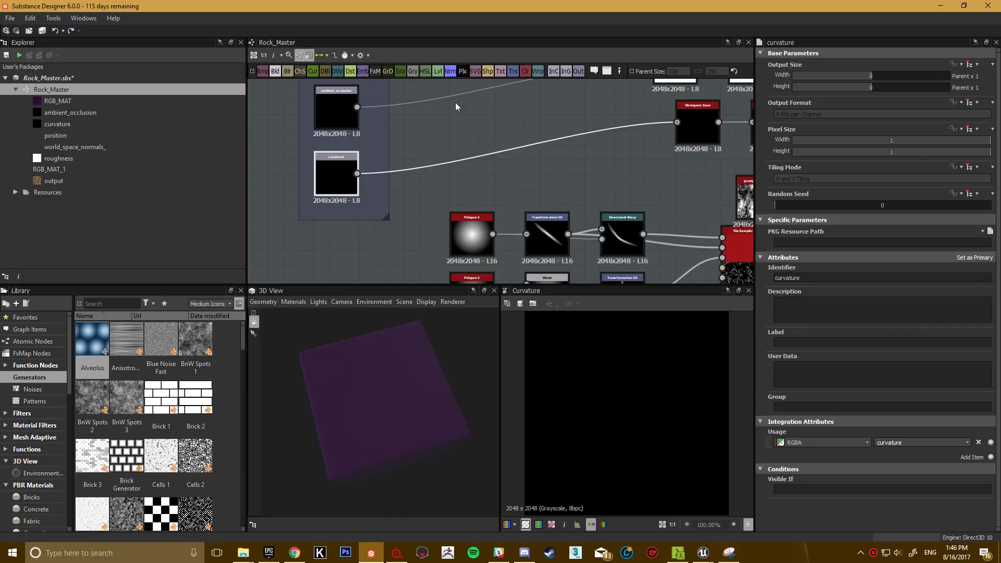
{"action": "middle_click_drag", "start_coordinate": [674, 167], "coordinate": [531, 246]}
{"action": "scroll", "coordinate": [540, 218], "scroll_direction": "down", "scroll_amount": 2}
{"action": "middle_click_drag", "start_coordinate": [501, 201], "coordinate": [637, 210]}
{"action": "middle_click_drag", "start_coordinate": [531, 200], "coordinate": [580, 69]}
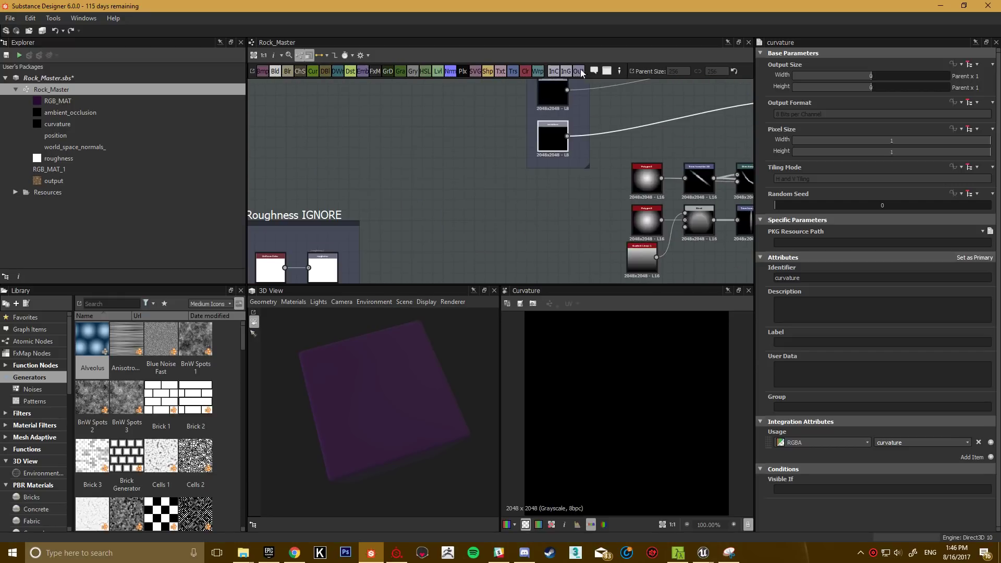
Step: Add the ambient_occlusion resource as a bitmap and wire it into the Invert Grayscale chain
{"action": "left_click", "coordinate": [16, 192]}
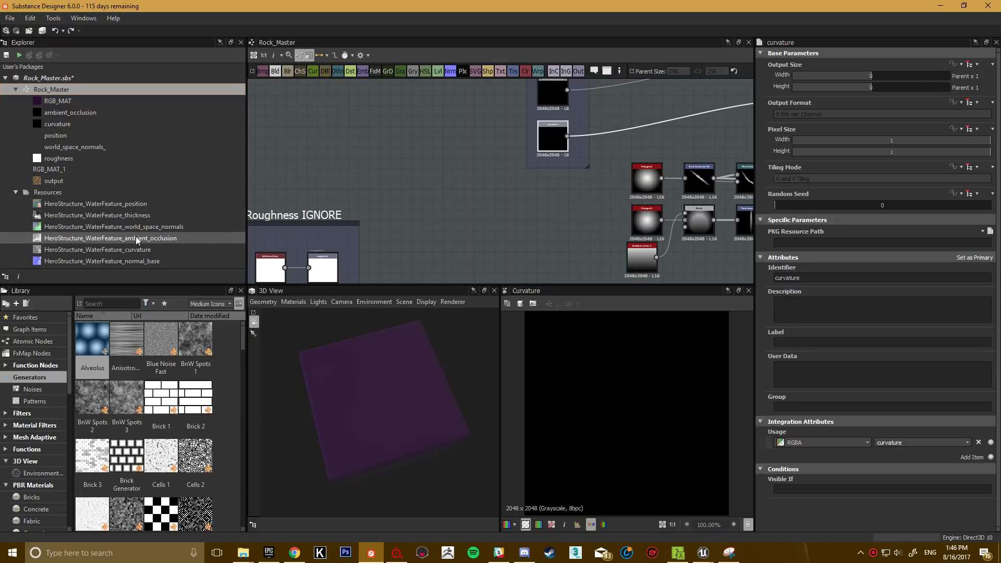
{"action": "left_click_drag", "start_coordinate": [136, 238], "coordinate": [507, 126]}
{"action": "middle_click_drag", "start_coordinate": [507, 126], "coordinate": [442, 202]}
{"action": "scroll", "coordinate": [442, 202], "scroll_direction": "up", "scroll_amount": 3}
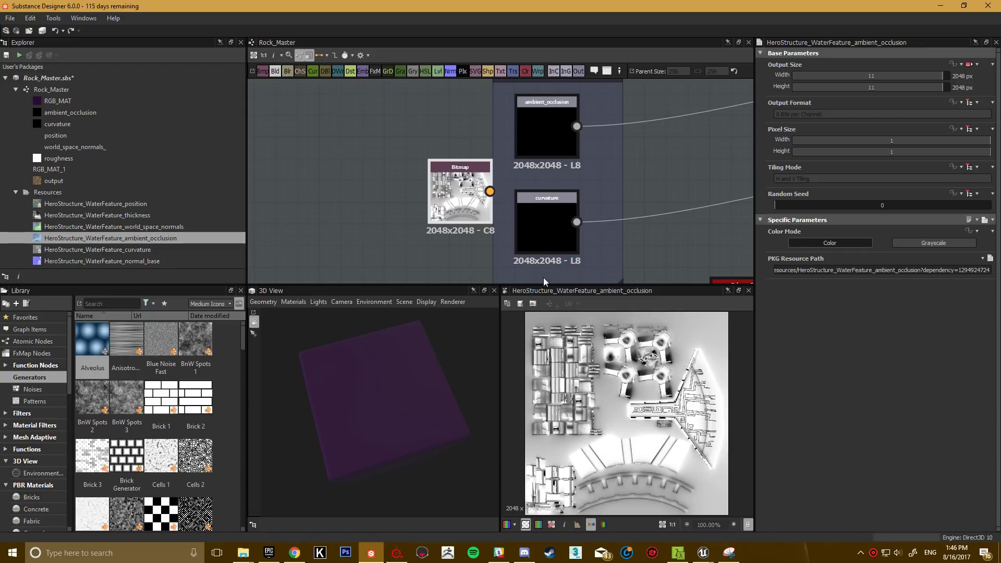
{"action": "middle_click_drag", "start_coordinate": [472, 138], "coordinate": [453, 155]}
{"action": "scroll", "coordinate": [453, 155], "scroll_direction": "down", "scroll_amount": 4}
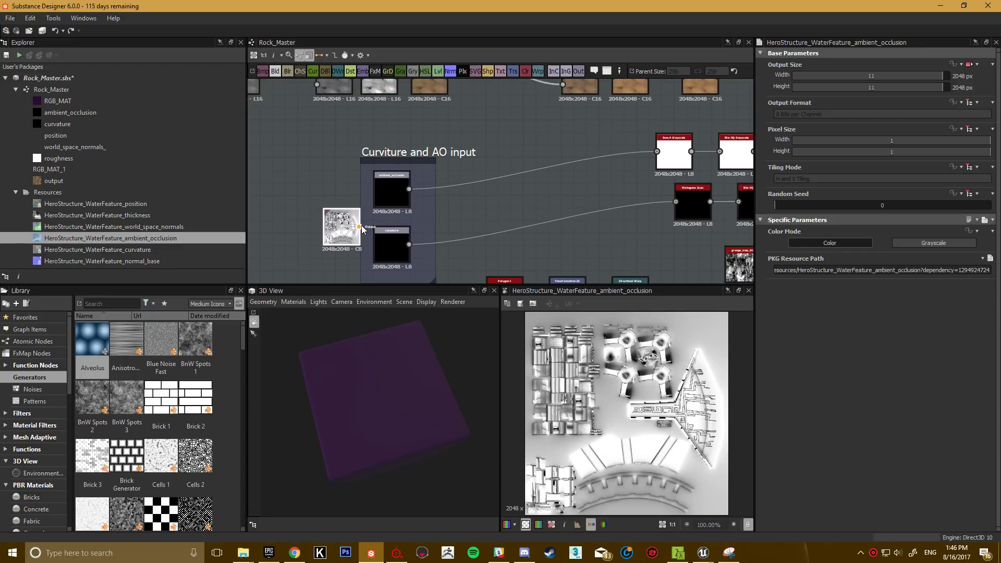
{"action": "left_click_drag", "start_coordinate": [359, 226], "coordinate": [657, 151]}
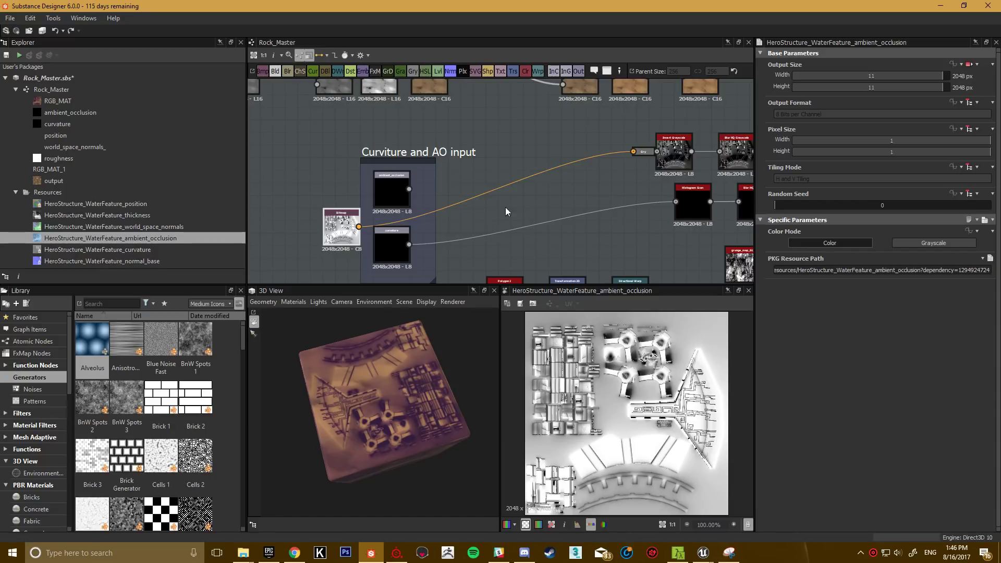
Step: Check the result in the 3D View, then undo the connection and delete the bitmap
{"action": "left_click_drag", "start_coordinate": [372, 377], "coordinate": [389, 383]}
{"action": "scroll", "coordinate": [410, 382], "scroll_direction": "up", "scroll_amount": 5}
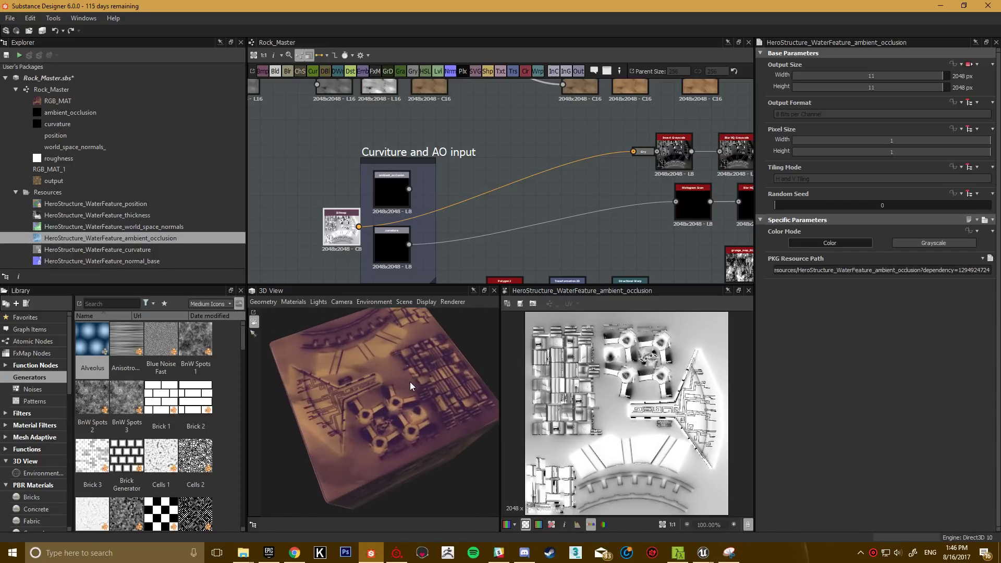
{"action": "scroll", "coordinate": [408, 377], "scroll_direction": "down", "scroll_amount": 5}
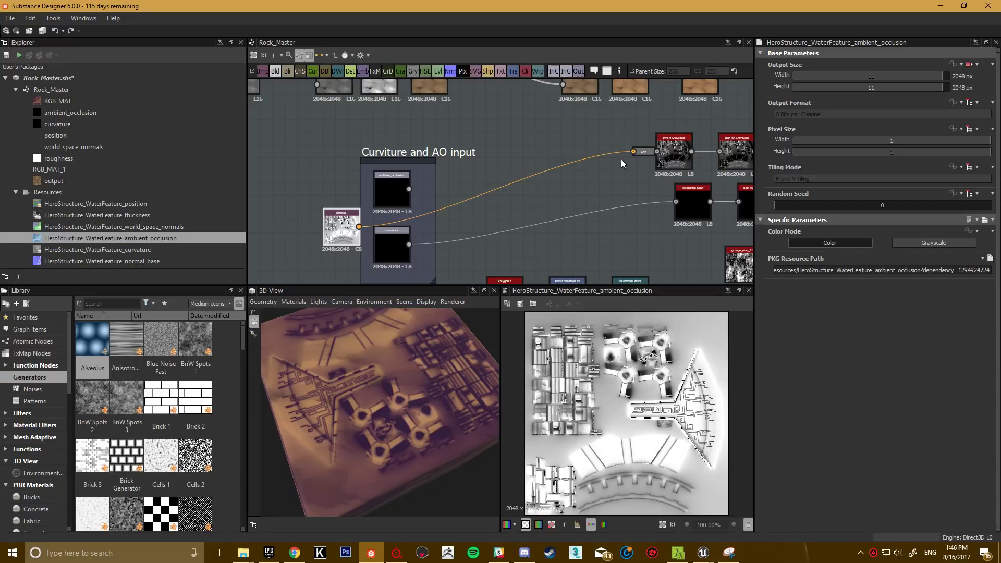
{"action": "key", "text": "ctrl+z"}
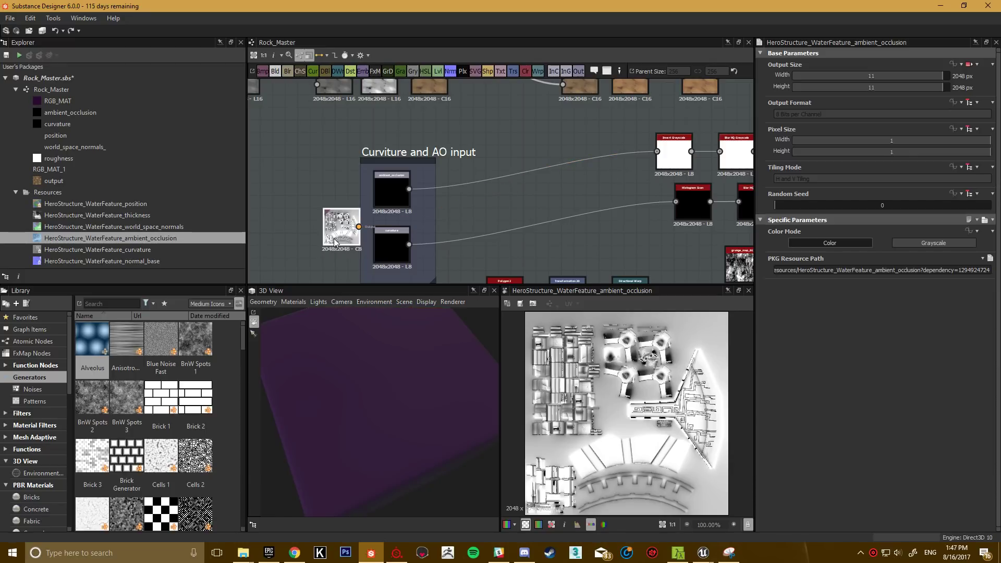
{"action": "key", "text": "Delete"}
{"action": "middle_click_drag", "start_coordinate": [559, 180], "coordinate": [443, 174]}
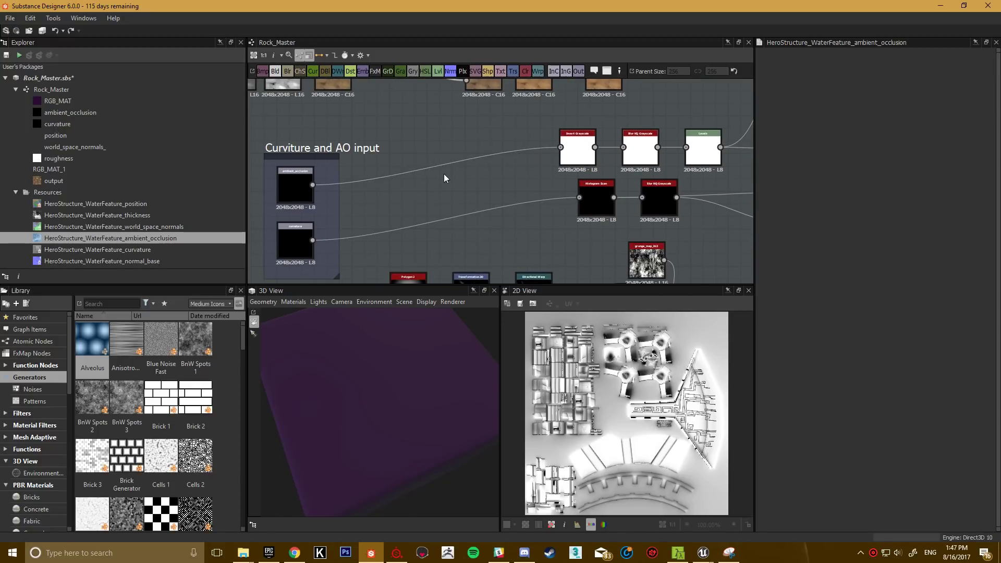
Step: Open the ambient_occlusion input's settings, then pan along the graph toward the outputs
{"action": "double_click", "coordinate": [284, 193]}
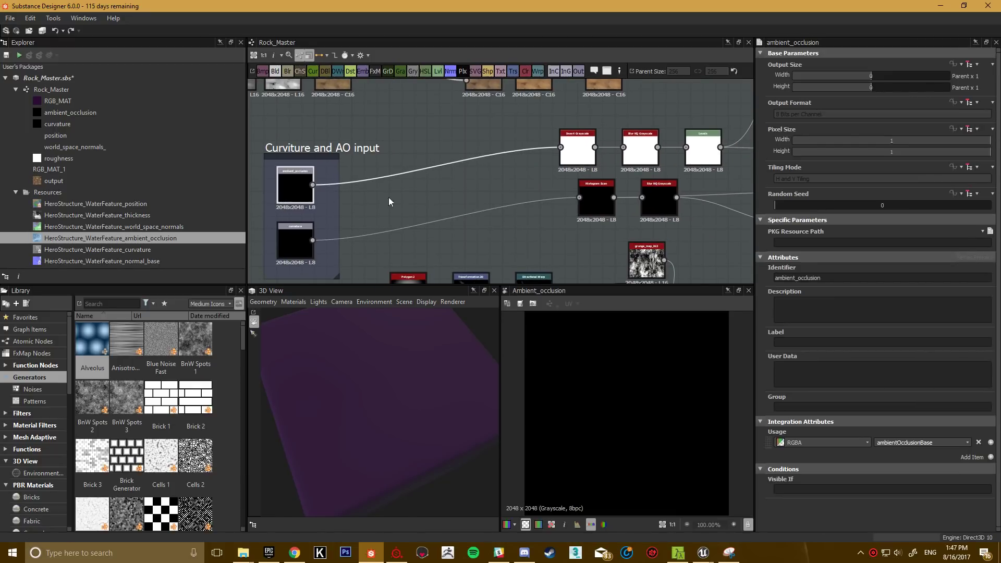
{"action": "middle_click_drag", "start_coordinate": [577, 169], "coordinate": [483, 145]}
{"action": "scroll", "coordinate": [472, 172], "scroll_direction": "down", "scroll_amount": 3}
{"action": "middle_click_drag", "start_coordinate": [466, 222], "coordinate": [240, 265]}
{"action": "middle_click_drag", "start_coordinate": [659, 180], "coordinate": [514, 176]}
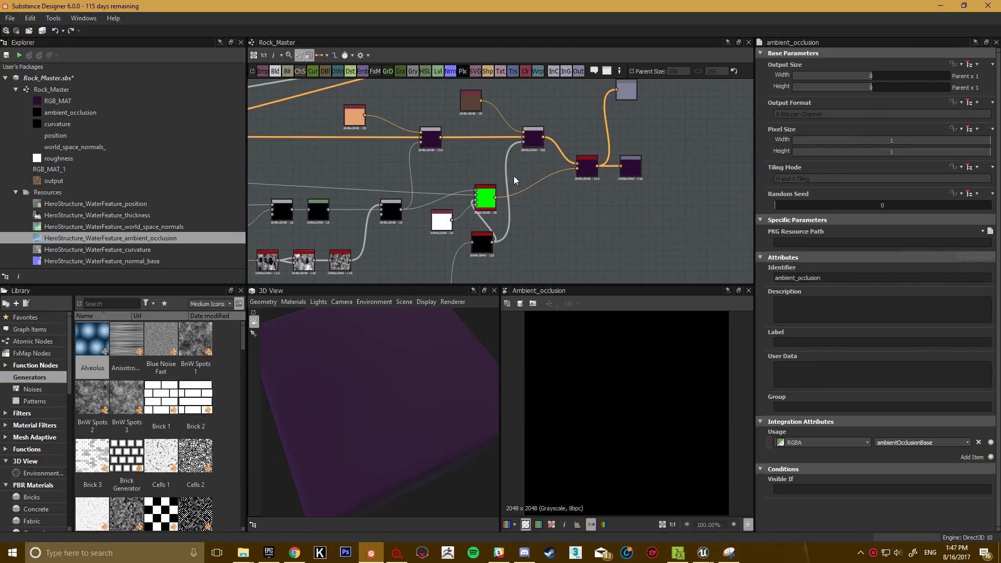
{"action": "middle_click_drag", "start_coordinate": [279, 174], "coordinate": [725, 168]}
{"action": "middle_click_drag", "start_coordinate": [491, 177], "coordinate": [328, 219]}
{"action": "middle_click_drag", "start_coordinate": [493, 201], "coordinate": [408, 180]}
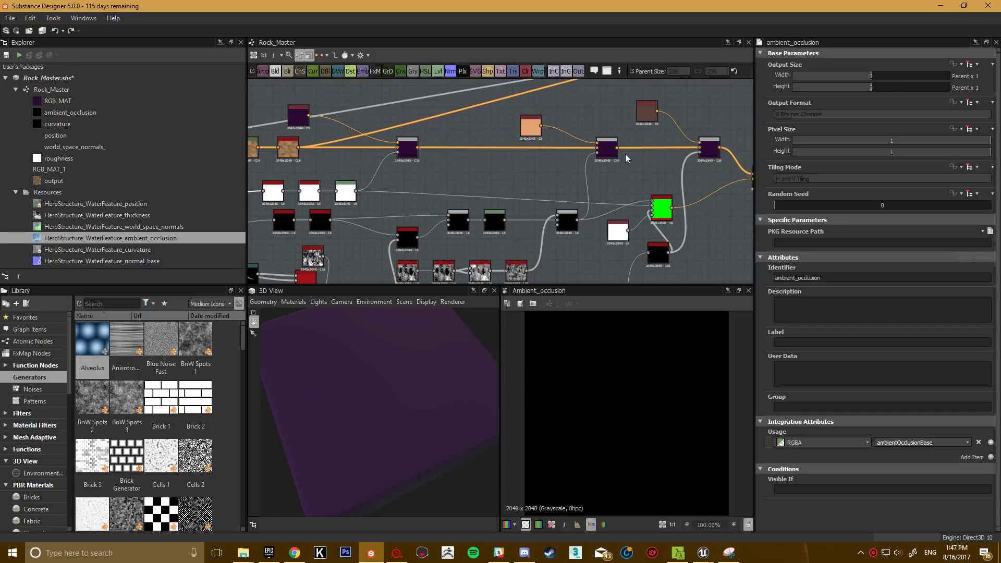
{"action": "middle_click_drag", "start_coordinate": [615, 132], "coordinate": [496, 153]}
{"action": "scroll", "coordinate": [560, 180], "scroll_direction": "up", "scroll_amount": 2}
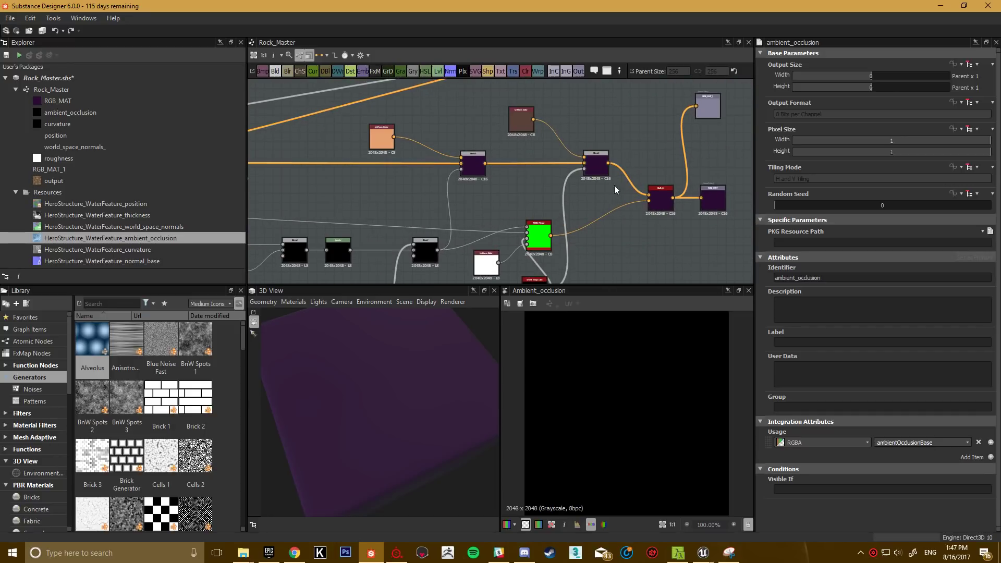
Step: Open the Switch node's parameters and show the RGB_MAT_1 node's attributes
{"action": "double_click", "coordinate": [664, 202]}
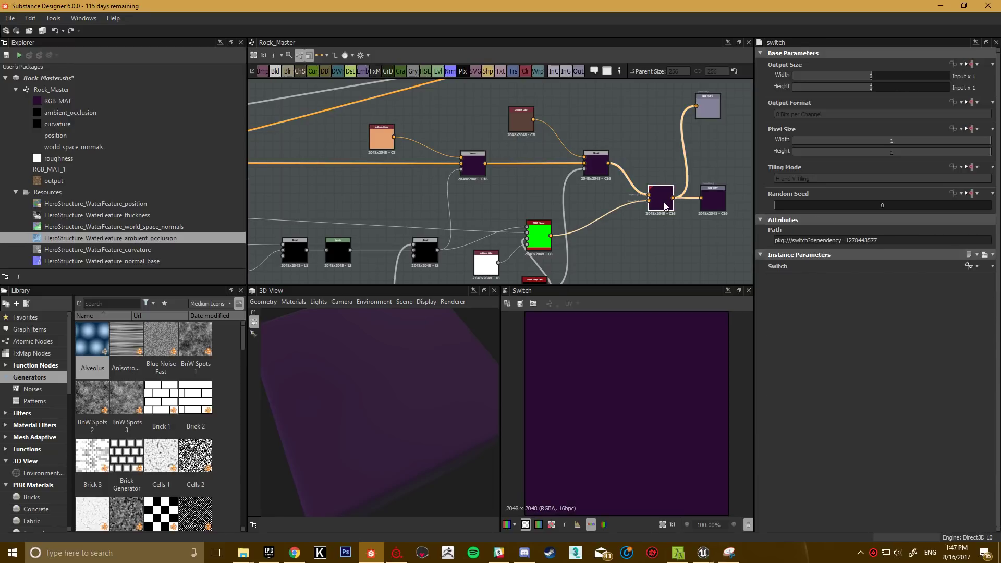
{"action": "middle_click_drag", "start_coordinate": [663, 202], "coordinate": [504, 232]}
{"action": "scroll", "coordinate": [537, 221], "scroll_direction": "up", "scroll_amount": 4}
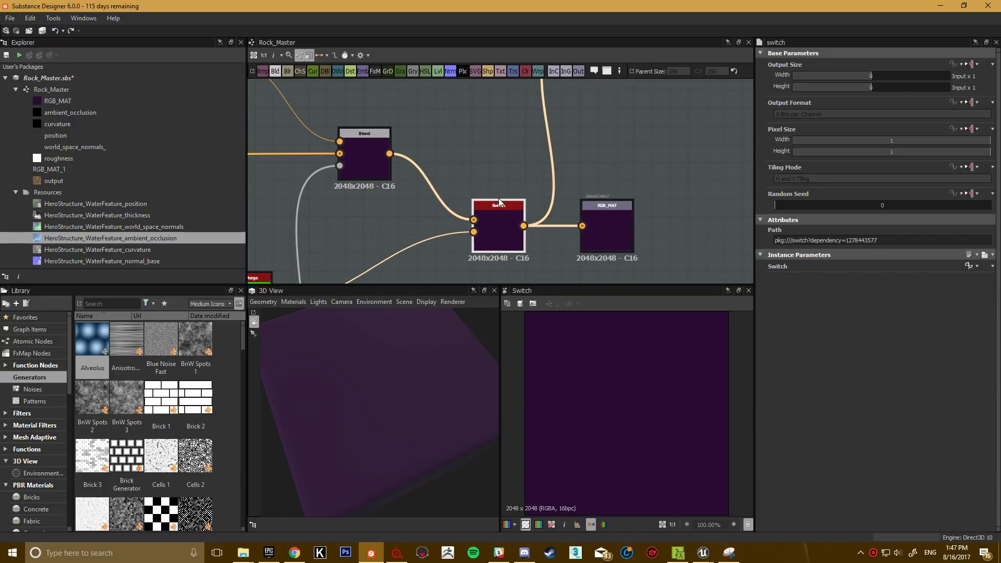
{"action": "middle_click_drag", "start_coordinate": [498, 209], "coordinate": [472, 253]}
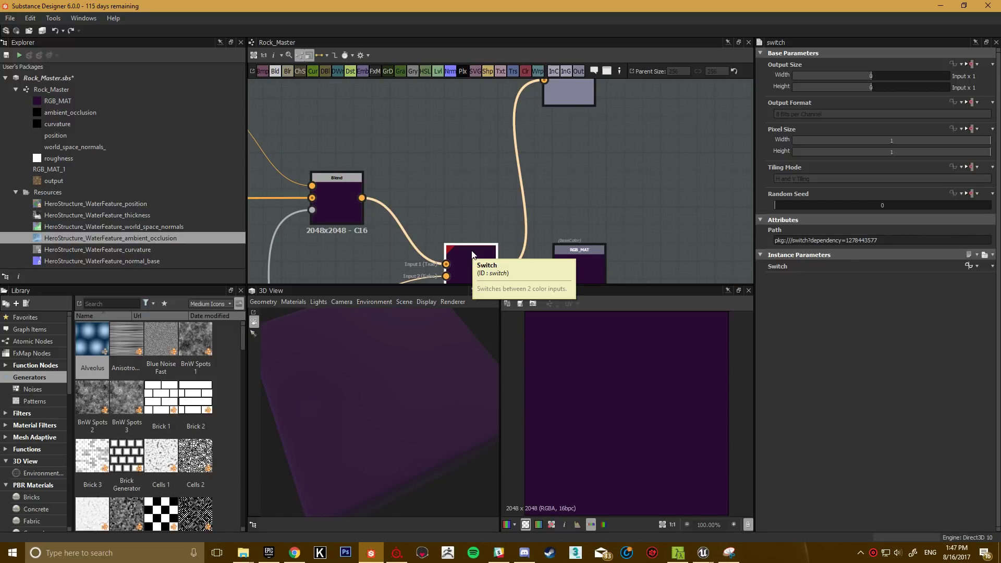
{"action": "middle_click_drag", "start_coordinate": [472, 254], "coordinate": [282, 277]}
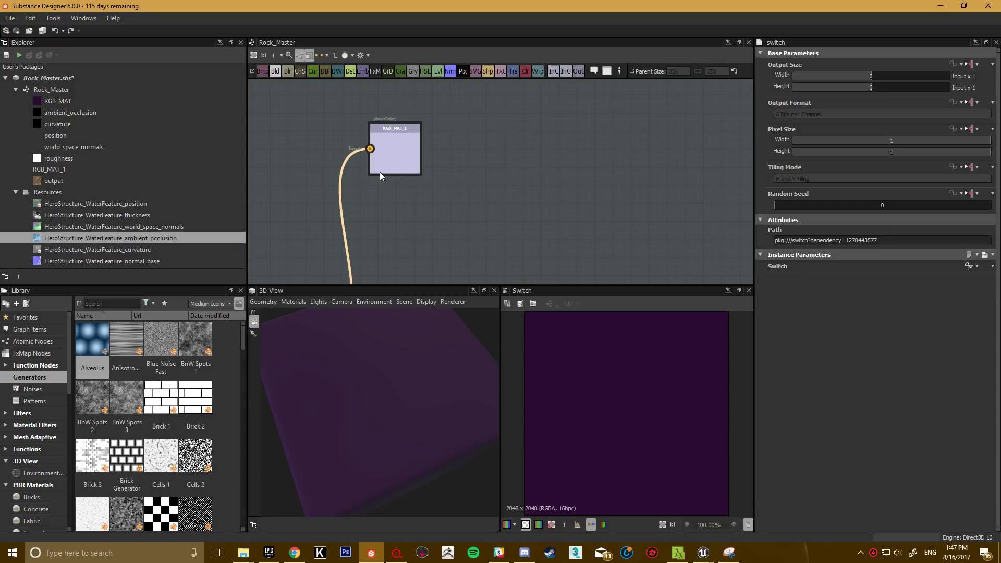
{"action": "left_click", "coordinate": [393, 139]}
Step: Show the RGB_MAT output node's attributes with its baseColor usage
{"action": "middle_click_drag", "start_coordinate": [432, 177], "coordinate": [555, 138]}
{"action": "scroll", "coordinate": [555, 139], "scroll_direction": "down", "scroll_amount": 2}
{"action": "scroll", "coordinate": [574, 172], "scroll_direction": "down", "scroll_amount": 1}
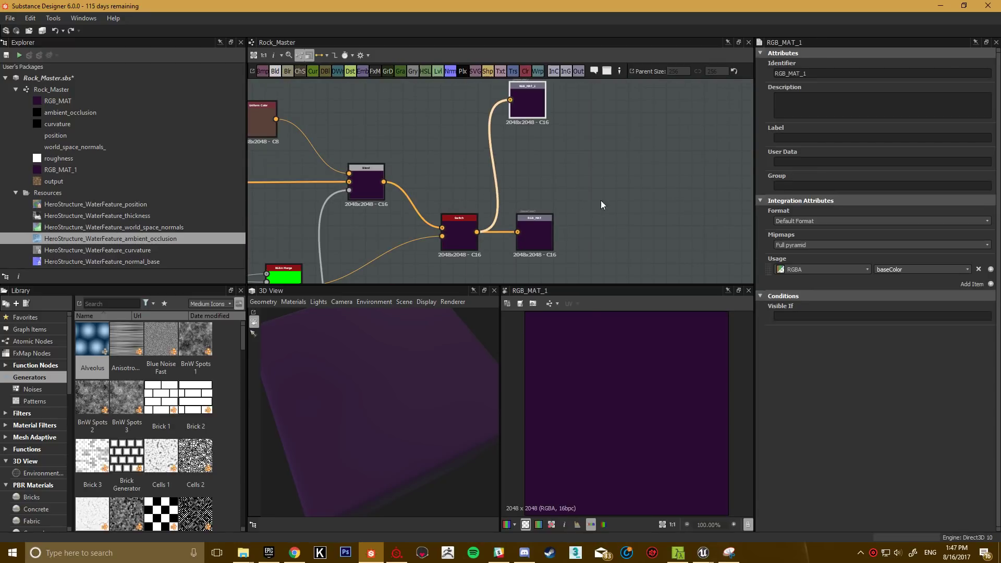
{"action": "left_click", "coordinate": [550, 249]}
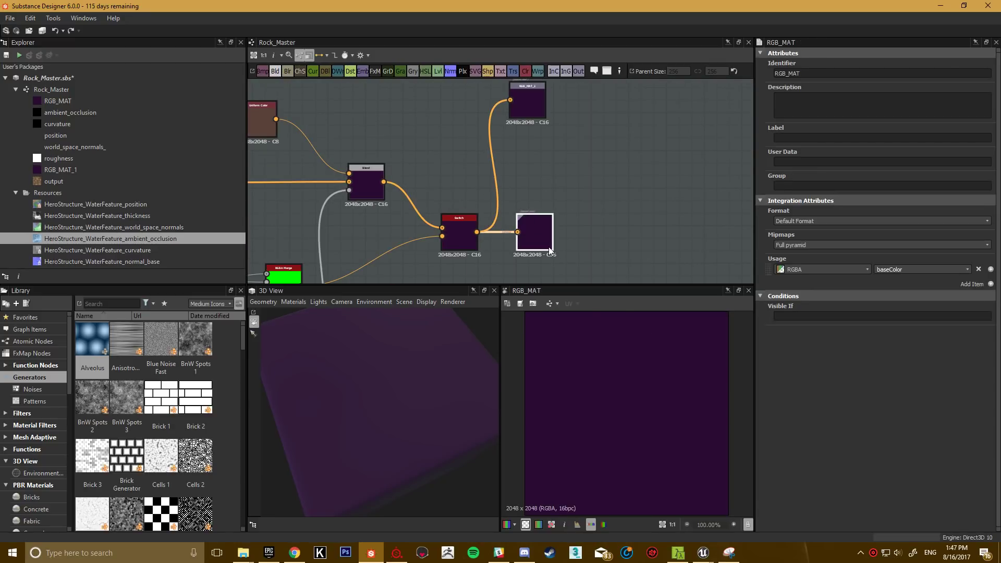
{"action": "scroll", "coordinate": [546, 243], "scroll_direction": "up", "scroll_amount": 2}
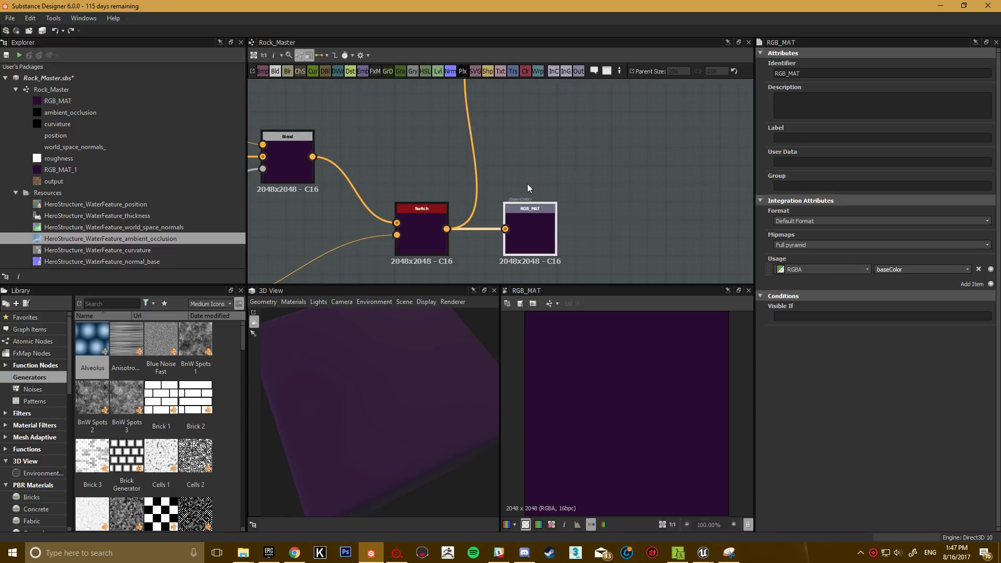
{"action": "middle_click_drag", "start_coordinate": [562, 243], "coordinate": [616, 235]}
Step: Look over the nodes around the Switch, including the World Normal and Position input frame
{"action": "scroll", "coordinate": [713, 151], "scroll_direction": "down", "scroll_amount": 3}
{"action": "middle_click_drag", "start_coordinate": [713, 151], "coordinate": [699, 138]}
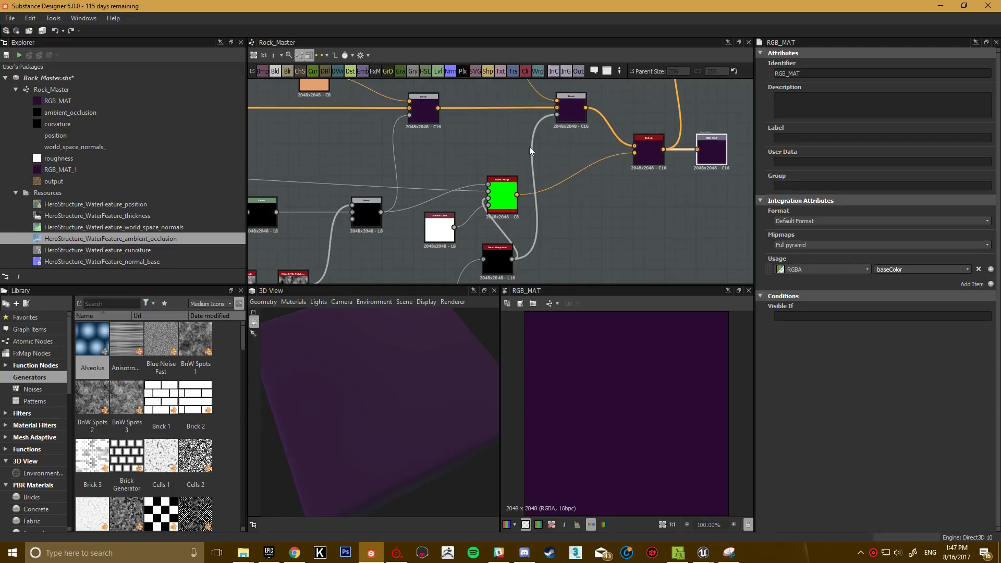
{"action": "middle_click_drag", "start_coordinate": [499, 142], "coordinate": [496, 183]}
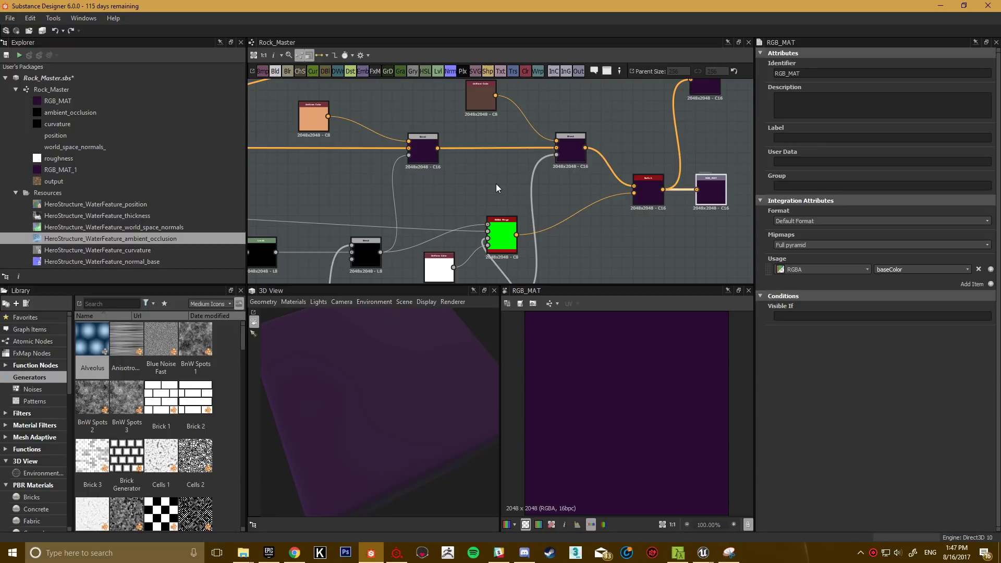
{"action": "scroll", "coordinate": [496, 184], "scroll_direction": "down", "scroll_amount": 3}
{"action": "middle_click_drag", "start_coordinate": [433, 208], "coordinate": [605, 273]}
{"action": "middle_click_drag", "start_coordinate": [571, 225], "coordinate": [546, 82]}
{"action": "middle_click_drag", "start_coordinate": [544, 187], "coordinate": [440, 248]}
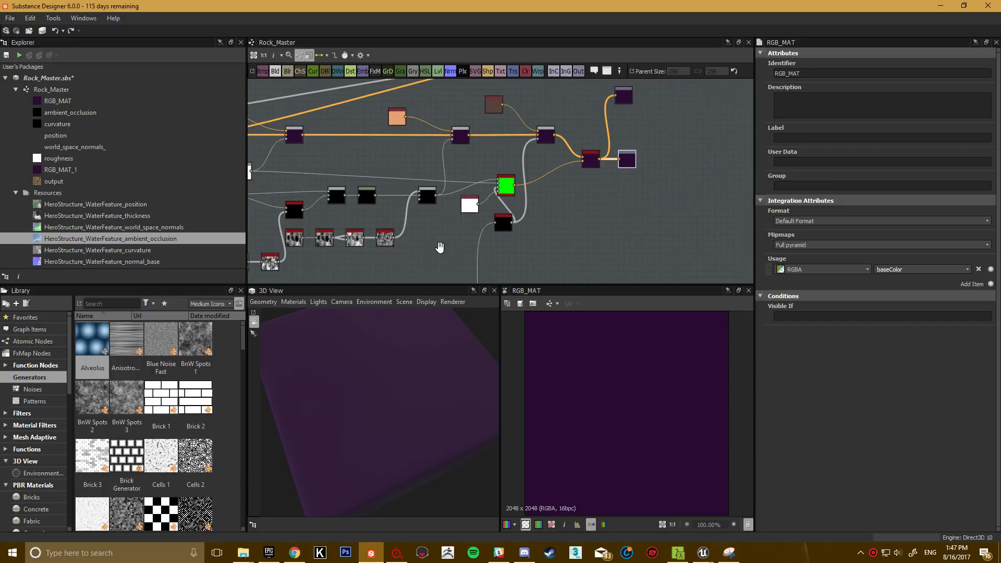
{"action": "middle_click_drag", "start_coordinate": [556, 205], "coordinate": [472, 199]}
{"action": "scroll", "coordinate": [472, 199], "scroll_direction": "up", "scroll_amount": 2}
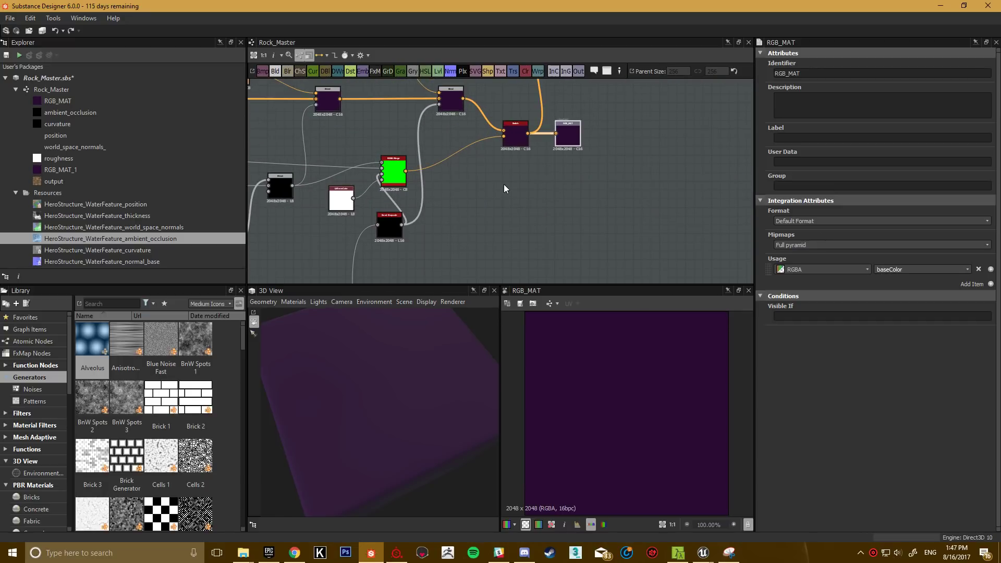
{"action": "middle_click_drag", "start_coordinate": [504, 183], "coordinate": [526, 152]}
{"action": "scroll", "coordinate": [533, 167], "scroll_direction": "down", "scroll_amount": 3}
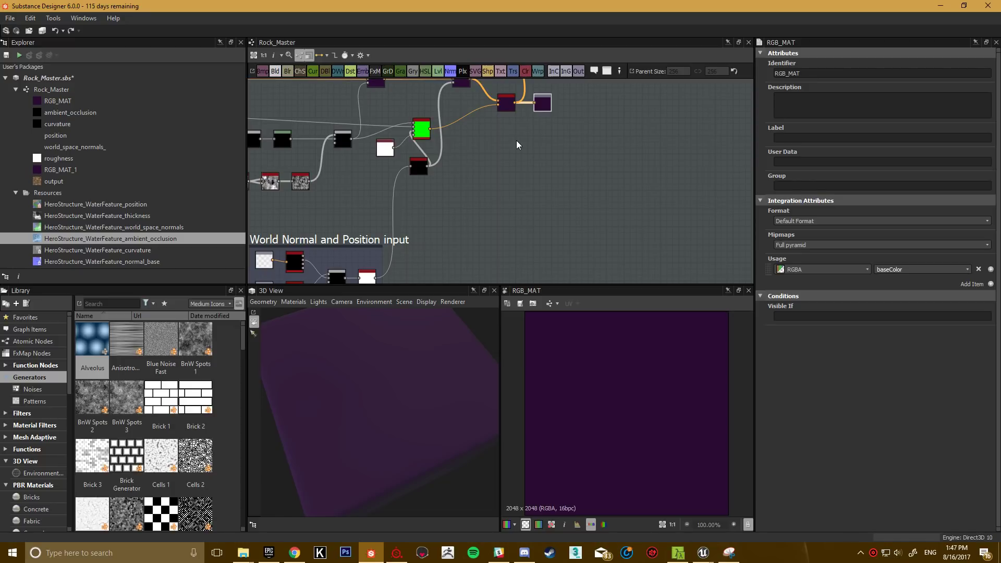
Step: Select the RGBA Merge node, then navigate the graph to the World Normal and Position input frame
{"action": "scroll", "coordinate": [403, 153], "scroll_direction": "up", "scroll_amount": 3}
{"action": "left_click", "coordinate": [436, 112]}
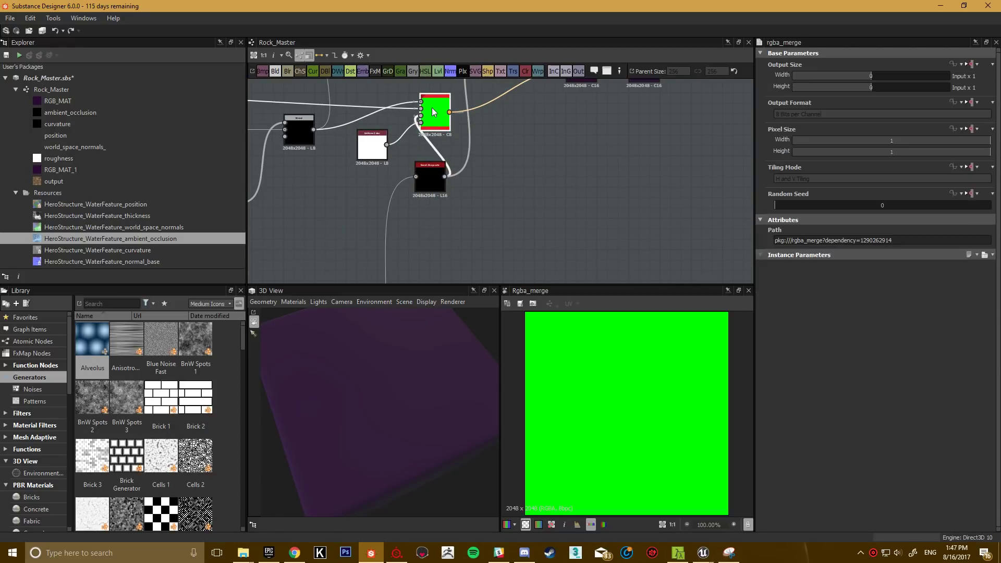
{"action": "scroll", "coordinate": [437, 110], "scroll_direction": "up", "scroll_amount": 5}
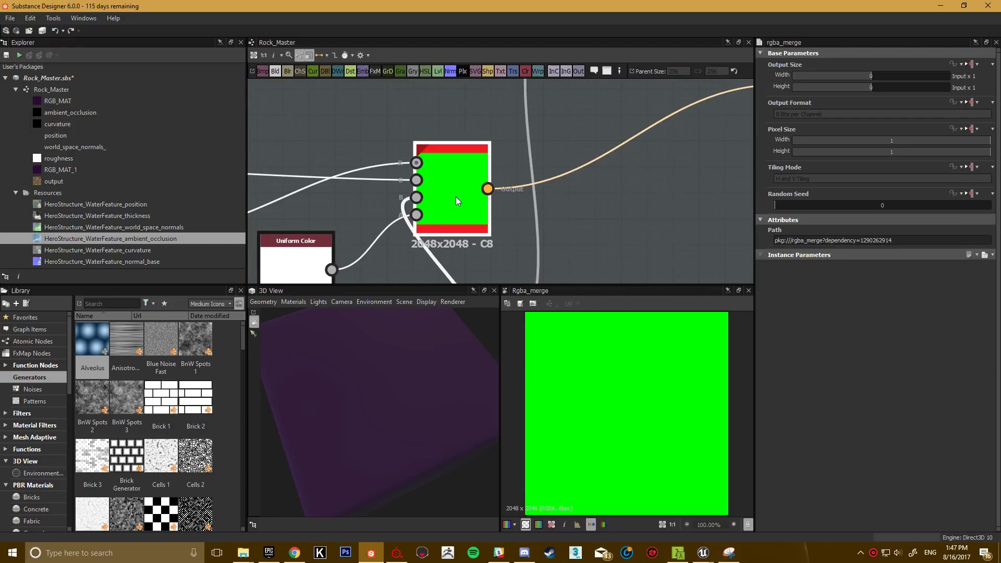
{"action": "scroll", "coordinate": [446, 187], "scroll_direction": "down", "scroll_amount": 3}
{"action": "middle_click_drag", "start_coordinate": [425, 190], "coordinate": [467, 149]}
{"action": "scroll", "coordinate": [523, 206], "scroll_direction": "down", "scroll_amount": 3}
{"action": "middle_click_drag", "start_coordinate": [688, 224], "coordinate": [725, 3]}
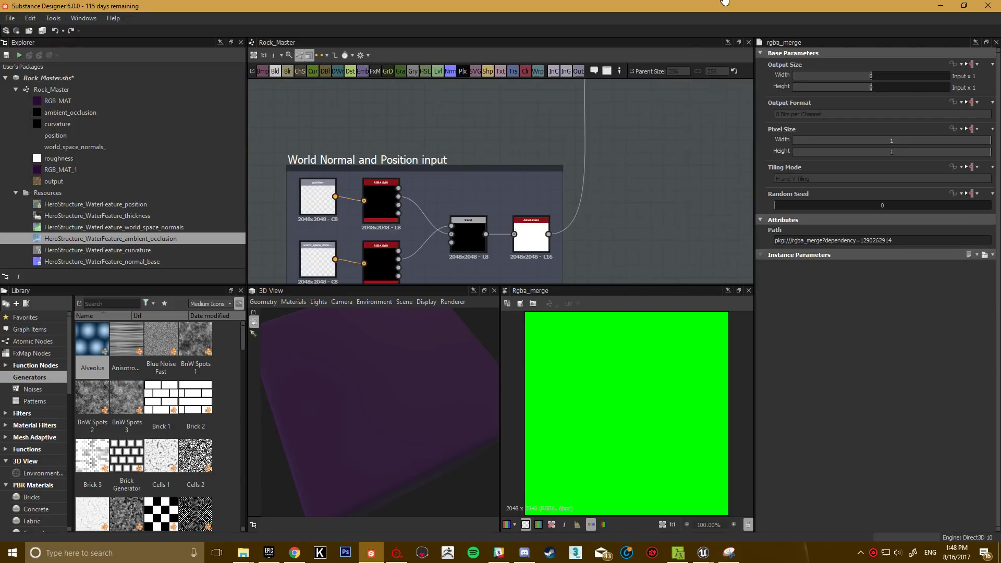
{"action": "middle_click_drag", "start_coordinate": [658, 150], "coordinate": [647, 142]}
{"action": "scroll", "coordinate": [647, 142], "scroll_direction": "down", "scroll_amount": 1}
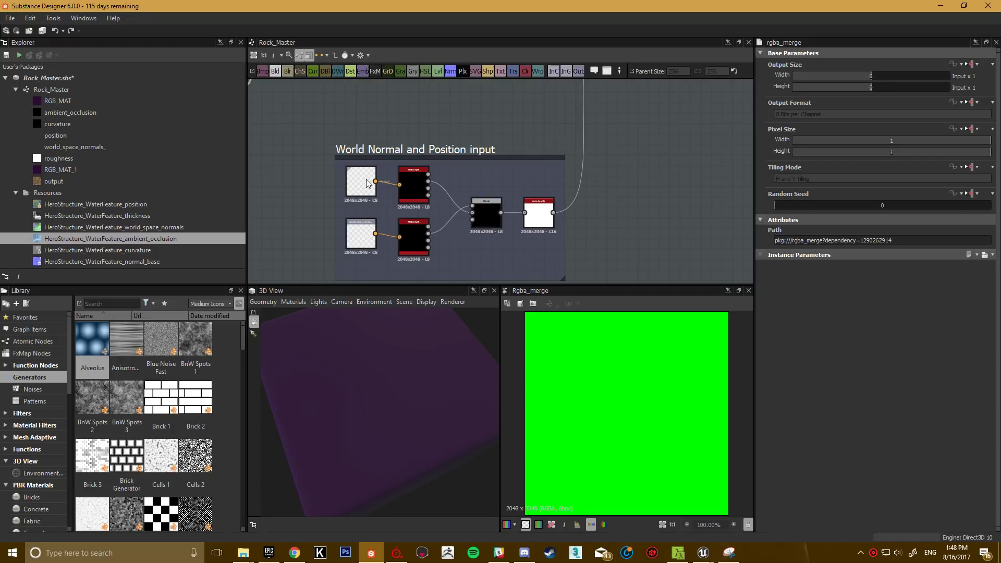
{"action": "scroll", "coordinate": [311, 242], "scroll_direction": "down", "scroll_amount": 1}
{"action": "middle_click_drag", "start_coordinate": [311, 242], "coordinate": [517, 219]}
{"action": "scroll", "coordinate": [424, 172], "scroll_direction": "down", "scroll_amount": 3}
{"action": "middle_click_drag", "start_coordinate": [423, 172], "coordinate": [589, 196]}
{"action": "middle_click_drag", "start_coordinate": [457, 135], "coordinate": [371, 210]}
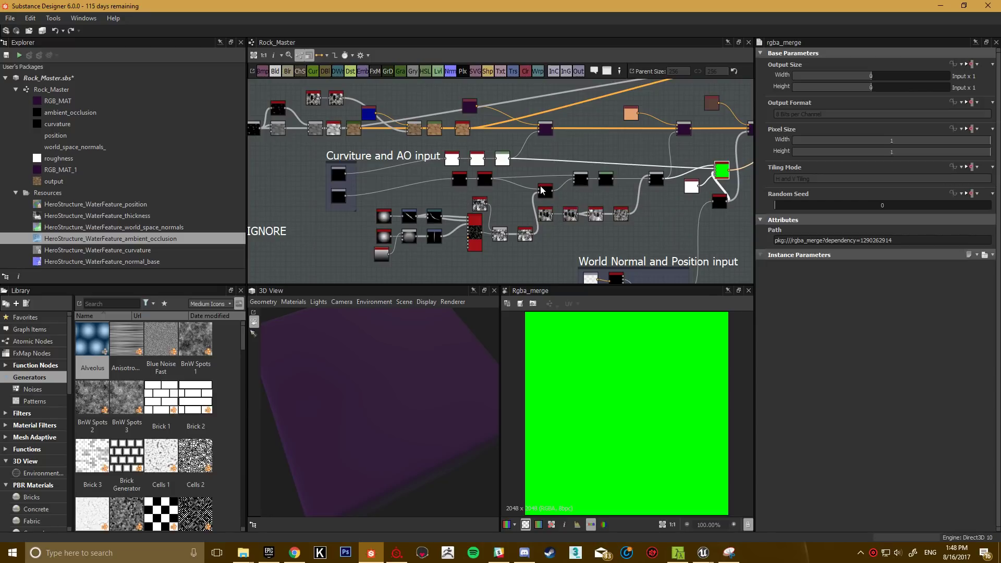
{"action": "middle_click_drag", "start_coordinate": [443, 153], "coordinate": [386, 130]}
{"action": "middle_click_drag", "start_coordinate": [531, 234], "coordinate": [457, 106]}
{"action": "scroll", "coordinate": [462, 152], "scroll_direction": "up", "scroll_amount": 4}
Step: Compare the position input with world_space_normals_, leaving the normalWS input's properties shown
{"action": "left_click", "coordinate": [414, 143]}
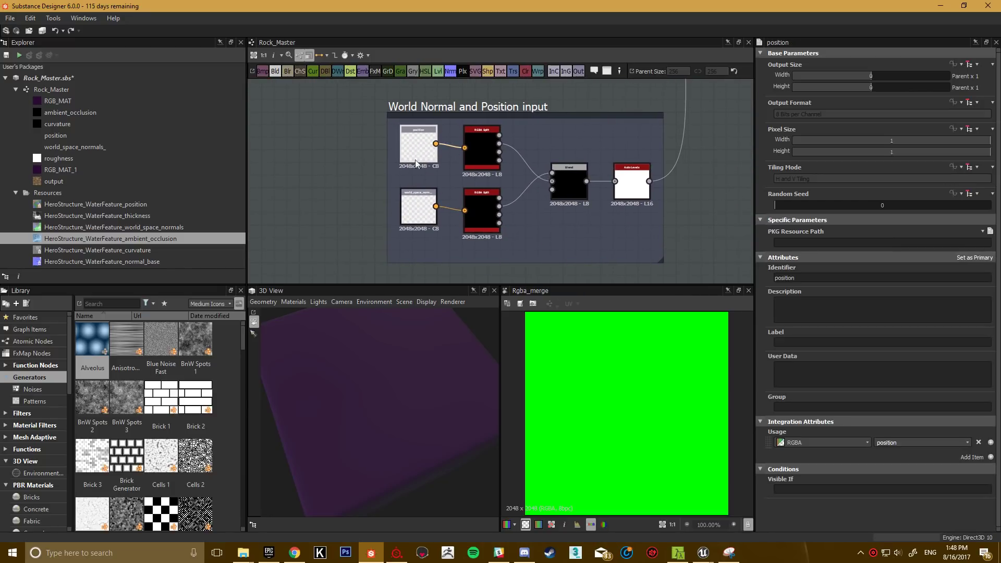
{"action": "left_click", "coordinate": [411, 202]}
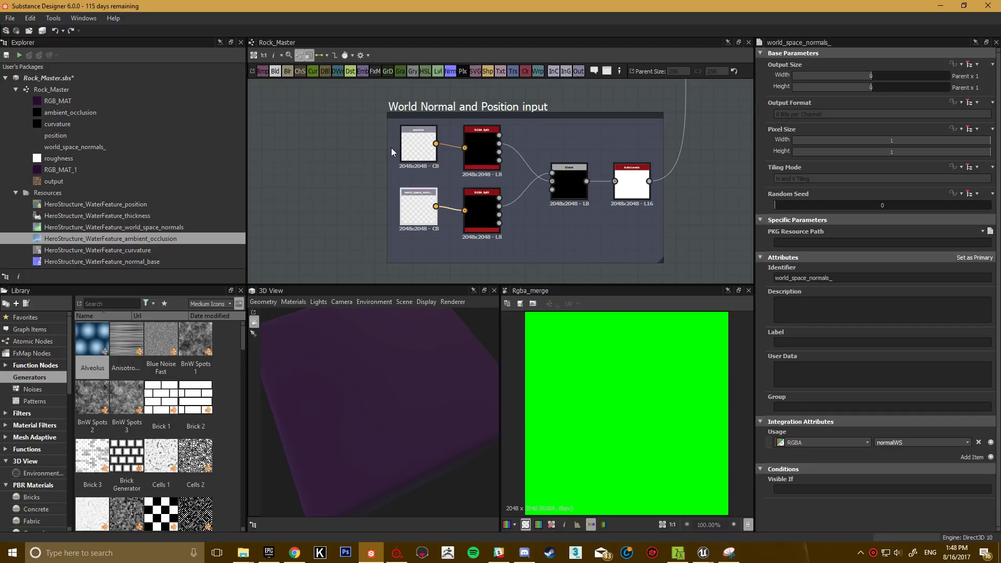
{"action": "left_click", "coordinate": [405, 145]}
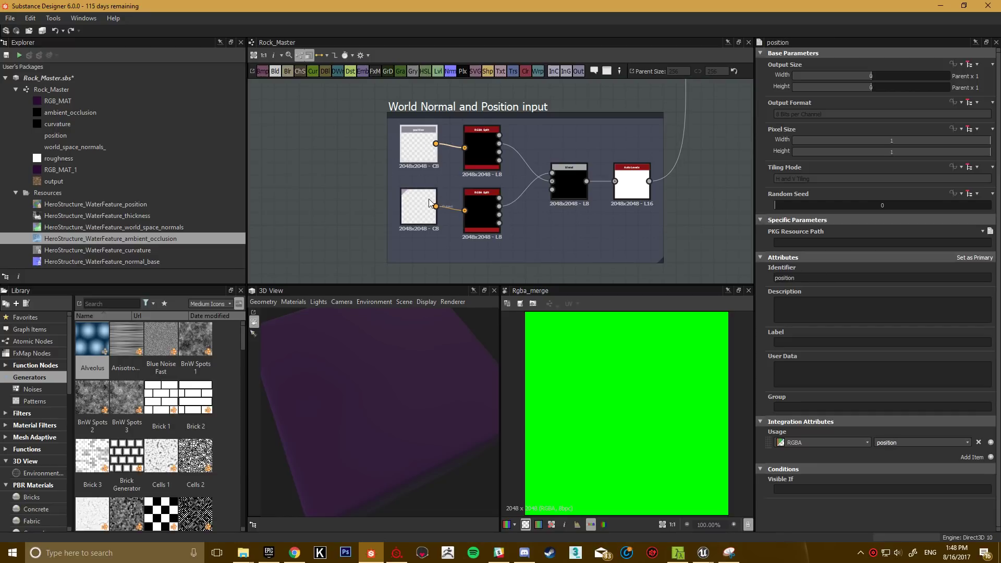
{"action": "left_click", "coordinate": [427, 199]}
{"action": "middle_click_drag", "start_coordinate": [458, 162], "coordinate": [389, 150]}
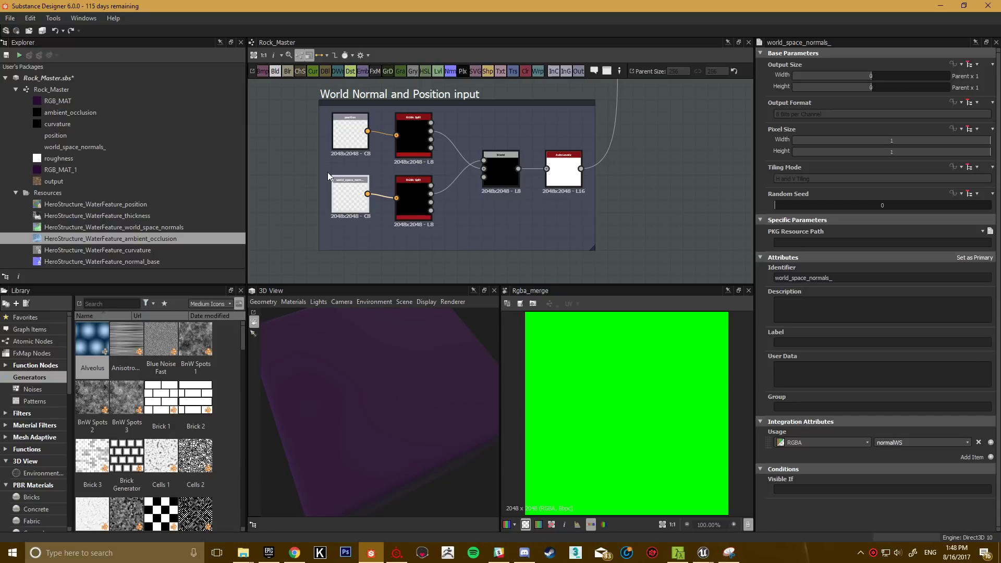
{"action": "middle_click_drag", "start_coordinate": [640, 159], "coordinate": [543, 183]}
{"action": "scroll", "coordinate": [559, 152], "scroll_direction": "down", "scroll_amount": 2}
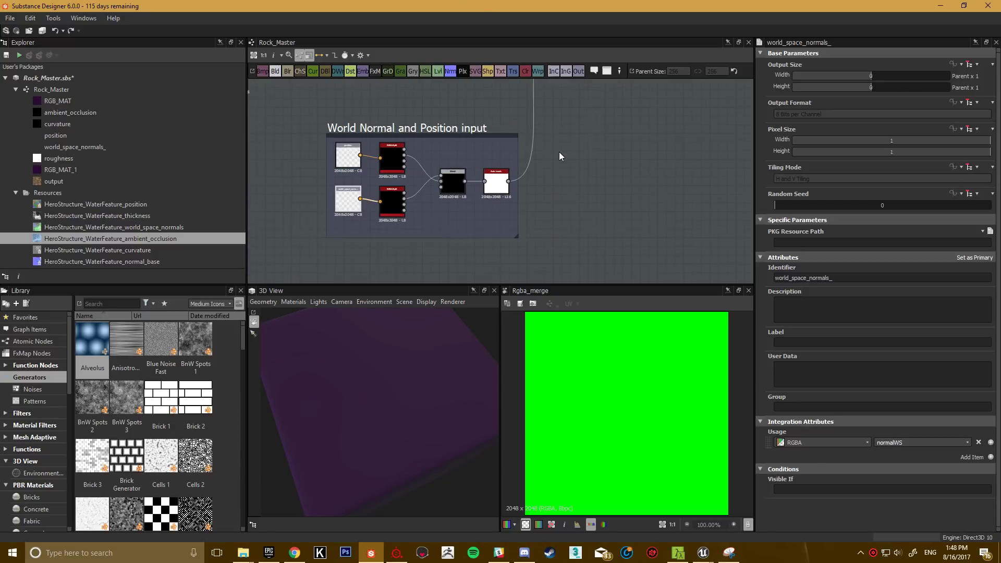
{"action": "middle_click_drag", "start_coordinate": [546, 113], "coordinate": [583, 140]}
{"action": "scroll", "coordinate": [626, 122], "scroll_direction": "up", "scroll_amount": 1}
{"action": "middle_click_drag", "start_coordinate": [670, 105], "coordinate": [568, 169]}
{"action": "middle_click_drag", "start_coordinate": [572, 110], "coordinate": [509, 161]}
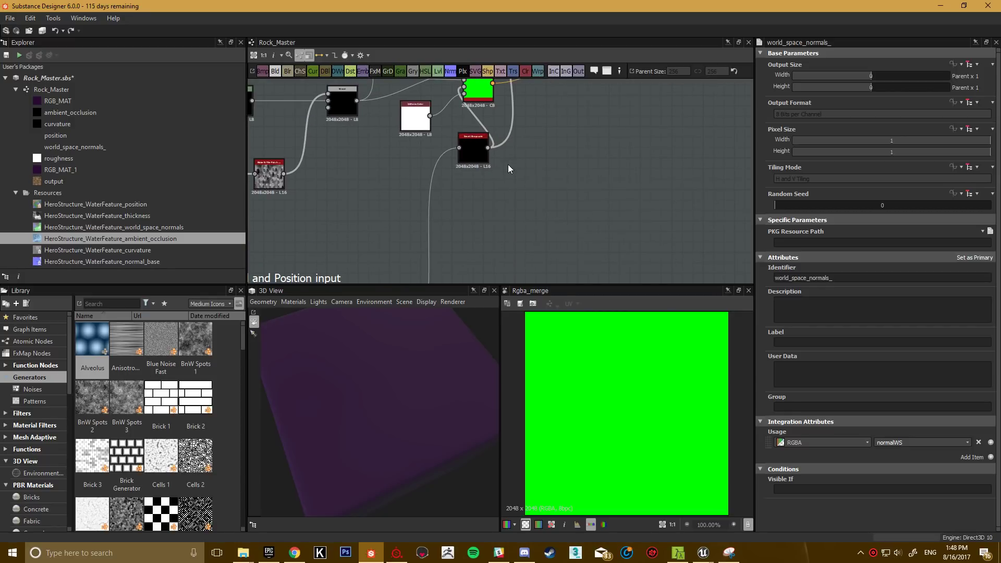
{"action": "middle_click_drag", "start_coordinate": [450, 221], "coordinate": [530, 97]}
{"action": "middle_click_drag", "start_coordinate": [332, 199], "coordinate": [590, 178]}
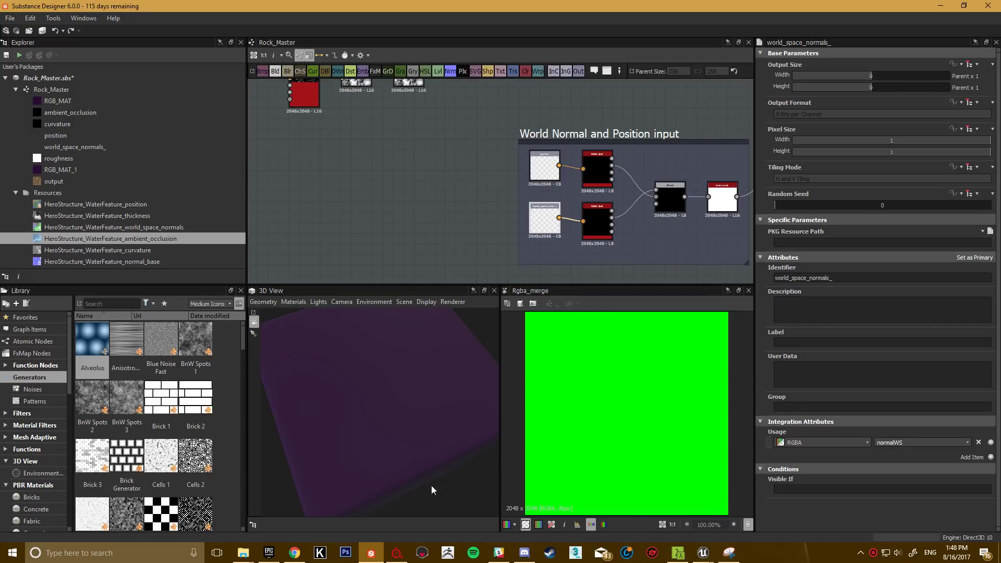
Step: Switch to Substance Painter, orbit around the rocks, and show all shelf categories
{"action": "left_click", "coordinate": [397, 553]}
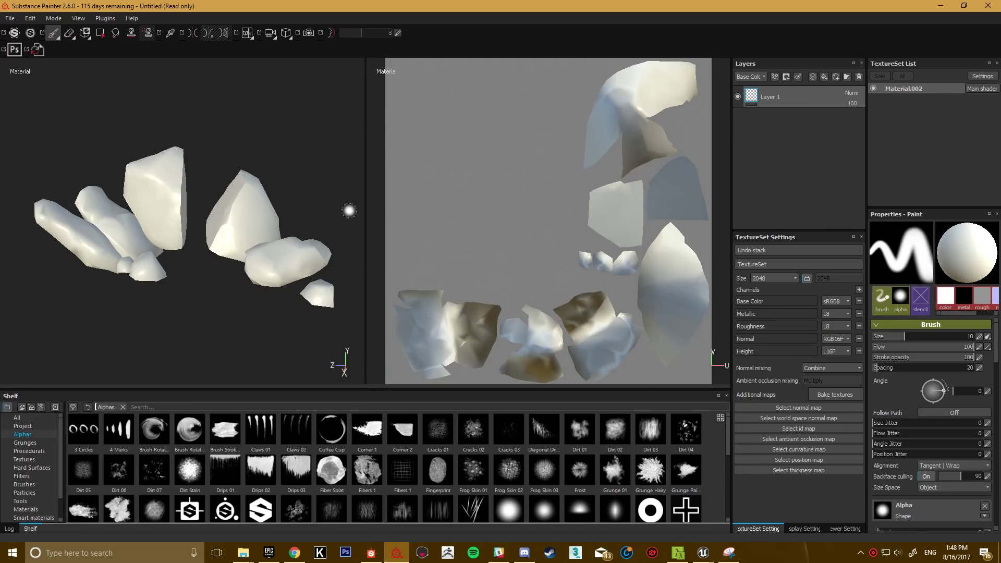
{"action": "left_click_drag", "start_coordinate": [228, 142], "coordinate": [321, 169], "text": "alt"}
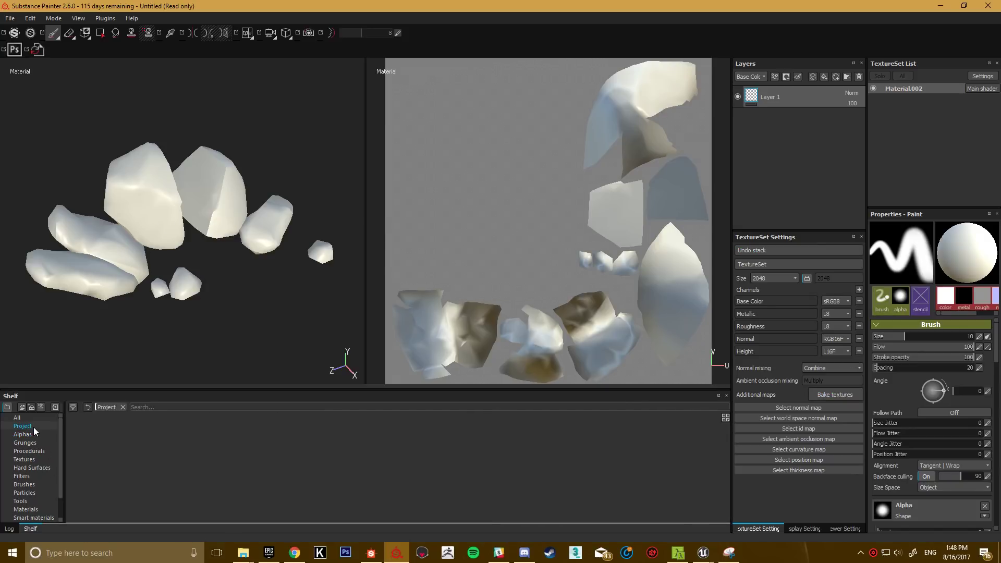
{"action": "left_click", "coordinate": [26, 417]}
Step: Filter the shelf with 'genera' to list generators like Tile Generator and Stitch Generator
{"action": "left_click", "coordinate": [139, 403]}
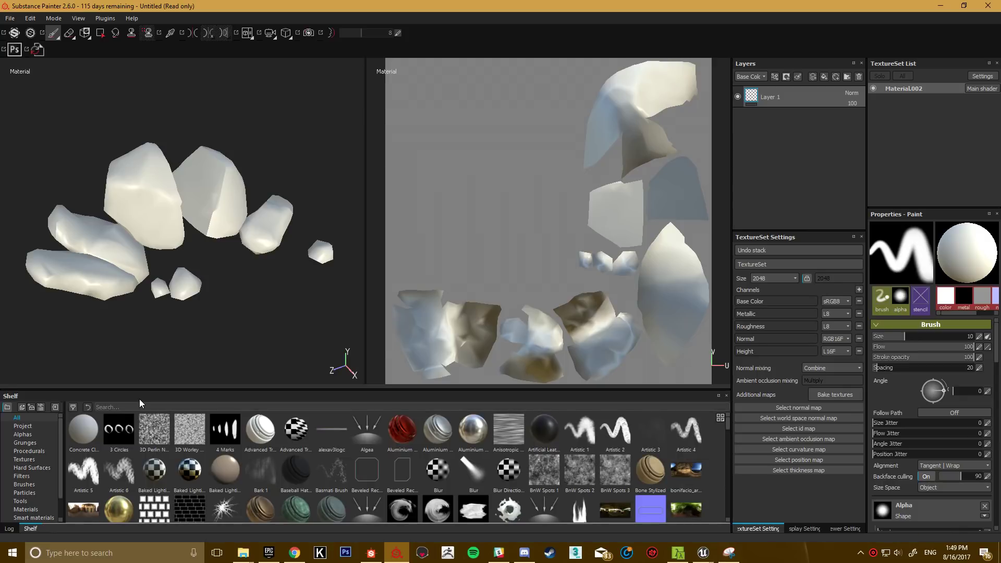
{"action": "type", "text": "genera"}
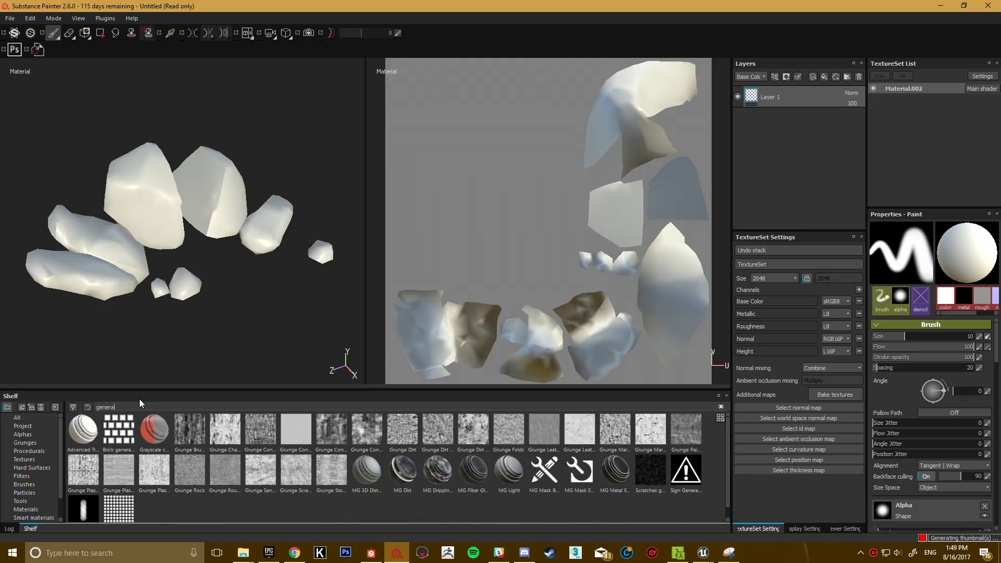
{"action": "scroll", "coordinate": [239, 455], "scroll_direction": "down", "scroll_amount": 1}
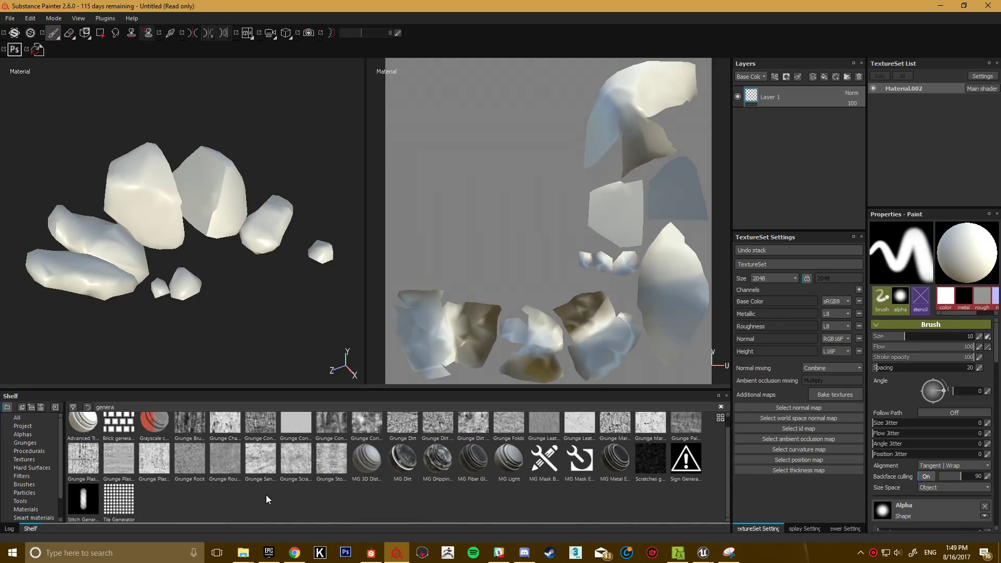
{"action": "mouse_move", "coordinate": [245, 551]}
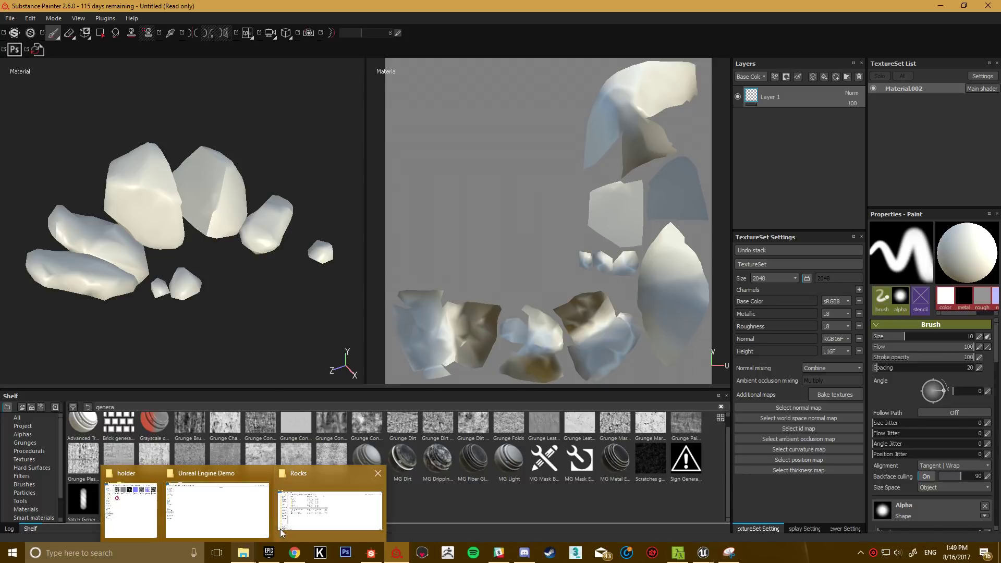
{"action": "left_click", "coordinate": [107, 497]}
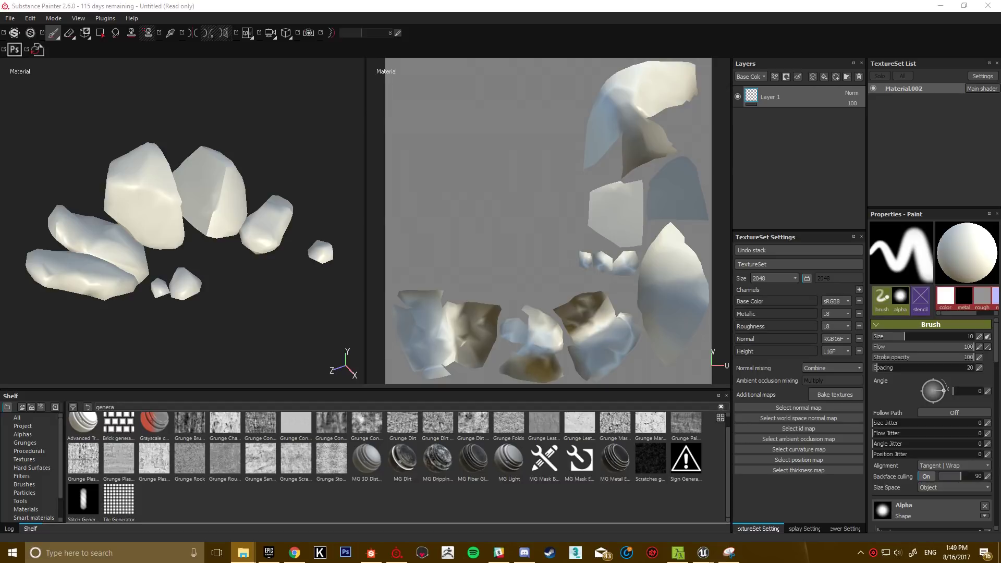
Step: Bring the Rock_Master graph forward and pan to its upper nodes
{"action": "left_click", "coordinate": [371, 553]}
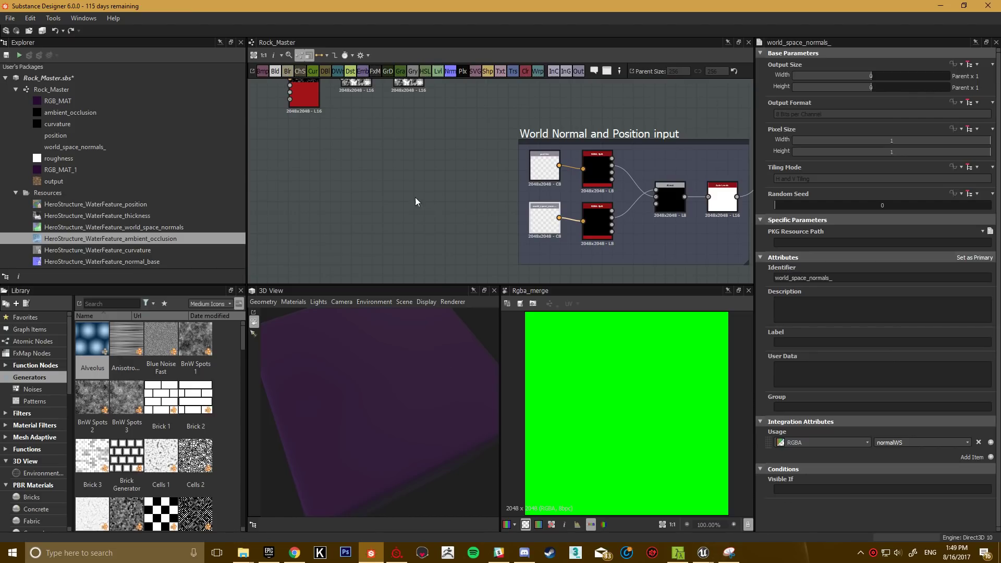
{"action": "middle_click_drag", "start_coordinate": [446, 209], "coordinate": [413, 189]}
{"action": "scroll", "coordinate": [414, 190], "scroll_direction": "down", "scroll_amount": 2}
{"action": "middle_click_drag", "start_coordinate": [666, 174], "coordinate": [602, 225]}
{"action": "middle_click_drag", "start_coordinate": [738, 85], "coordinate": [681, 142]}
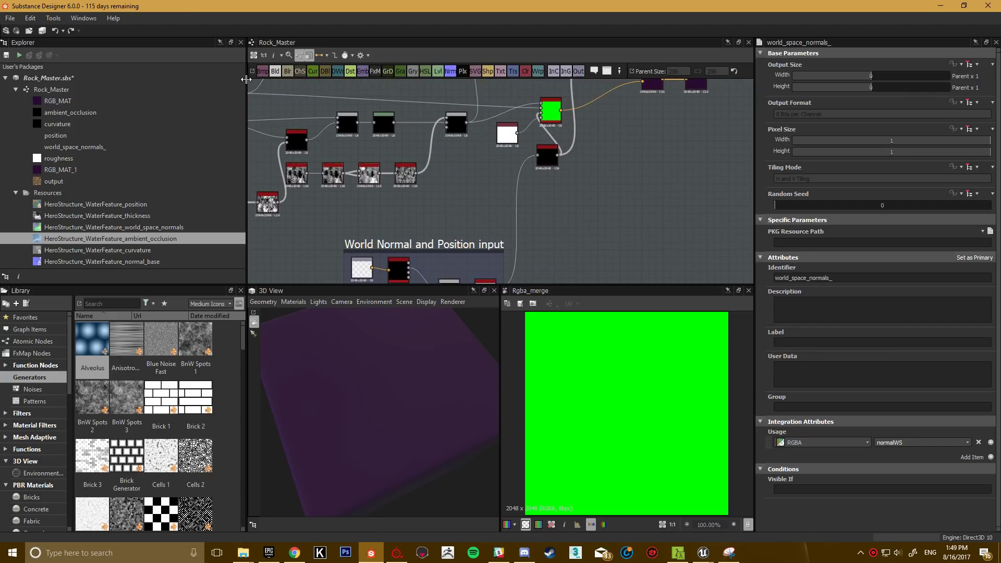
Step: Select the Rock_Master.sbs package to reveal its folder, docking the Rocks window on the right half
{"action": "left_click", "coordinate": [46, 77]}
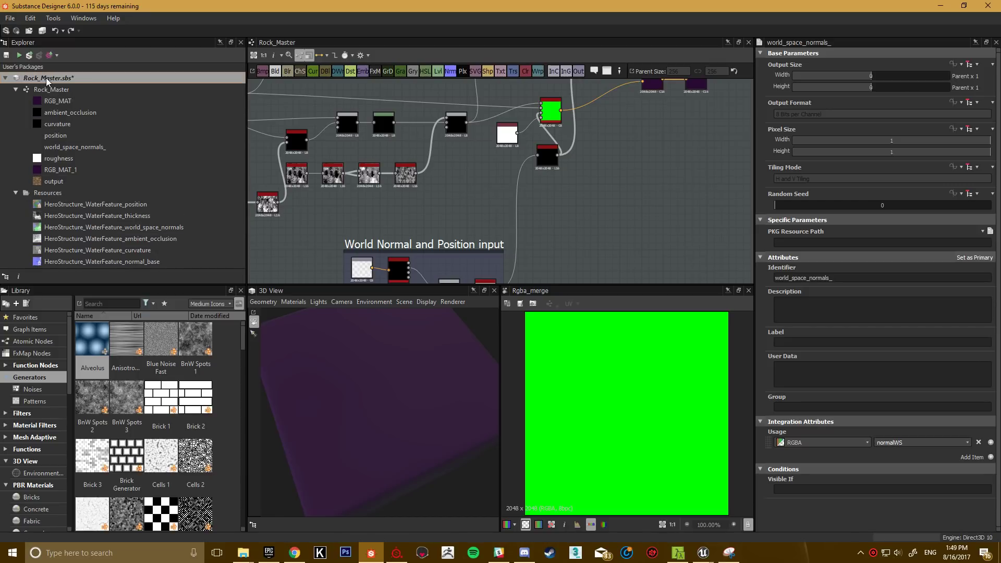
{"action": "right_click", "coordinate": [46, 77]}
{"action": "left_click", "coordinate": [74, 54]}
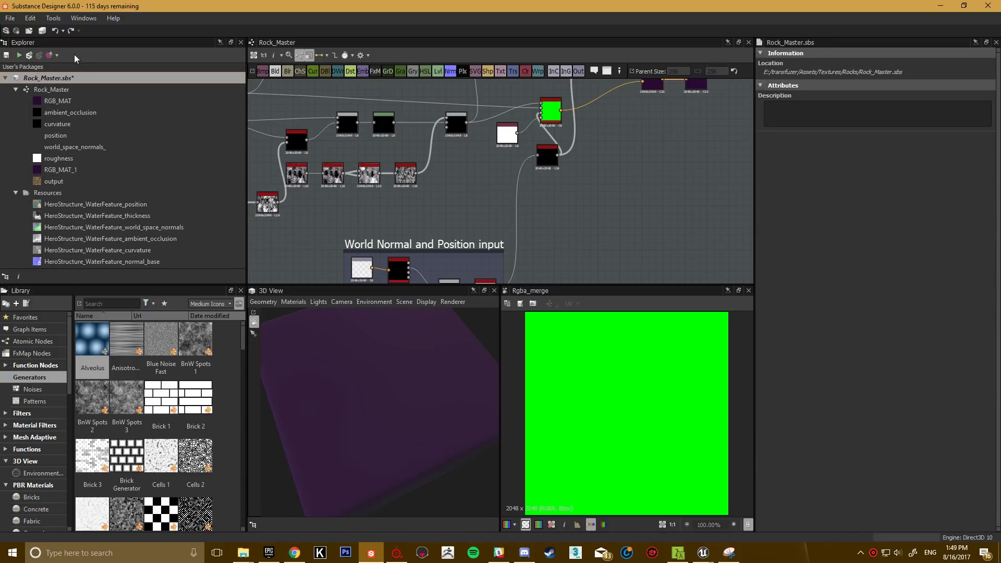
{"action": "left_click", "coordinate": [30, 56]}
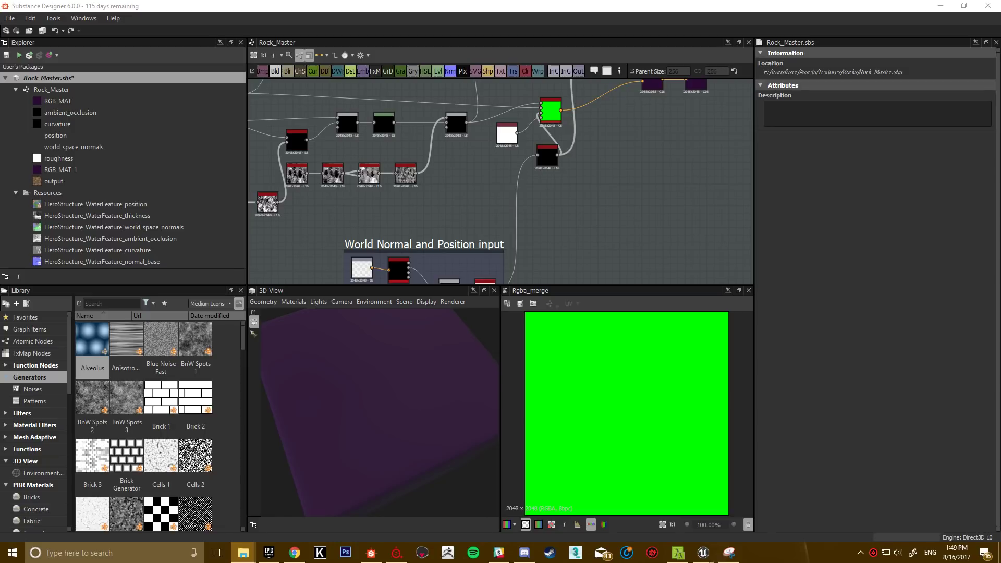
{"action": "left_click_drag", "start_coordinate": [0, 265], "coordinate": [1000, 130]}
Step: Go from Assets into Textures > Rocks, select Rock_Master_Generator.sbsar, and return to Substance Painter
{"action": "left_click", "coordinate": [716, 37]}
{"action": "left_click", "coordinate": [715, 37]}
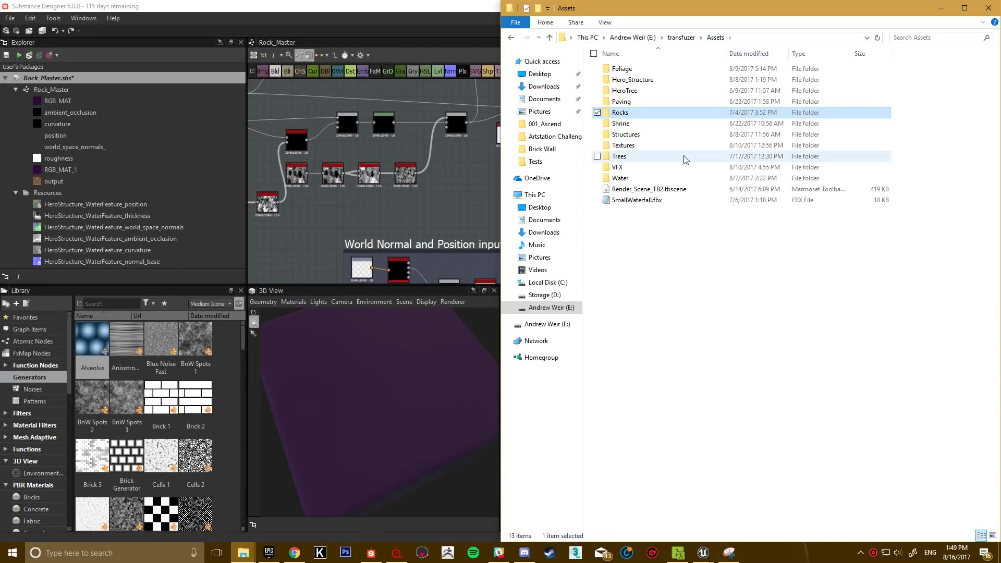
{"action": "left_click", "coordinate": [645, 158]}
{"action": "double_click", "coordinate": [626, 145]}
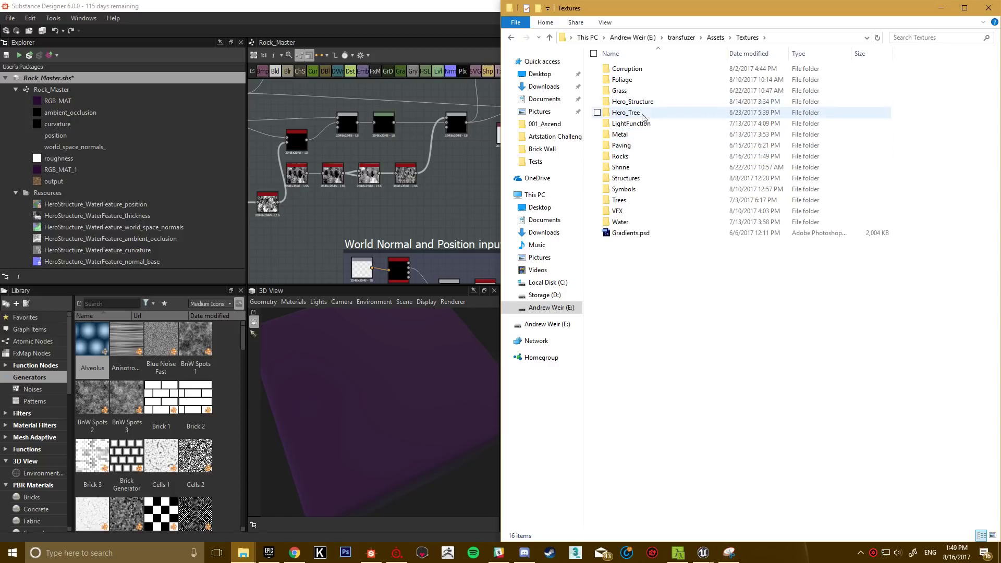
{"action": "double_click", "coordinate": [626, 156]}
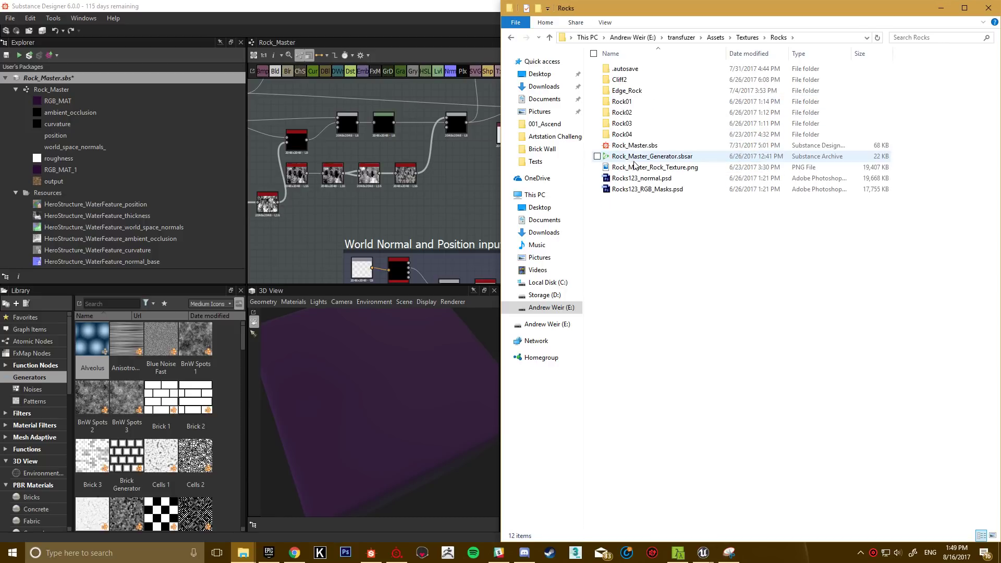
{"action": "left_click", "coordinate": [646, 158]}
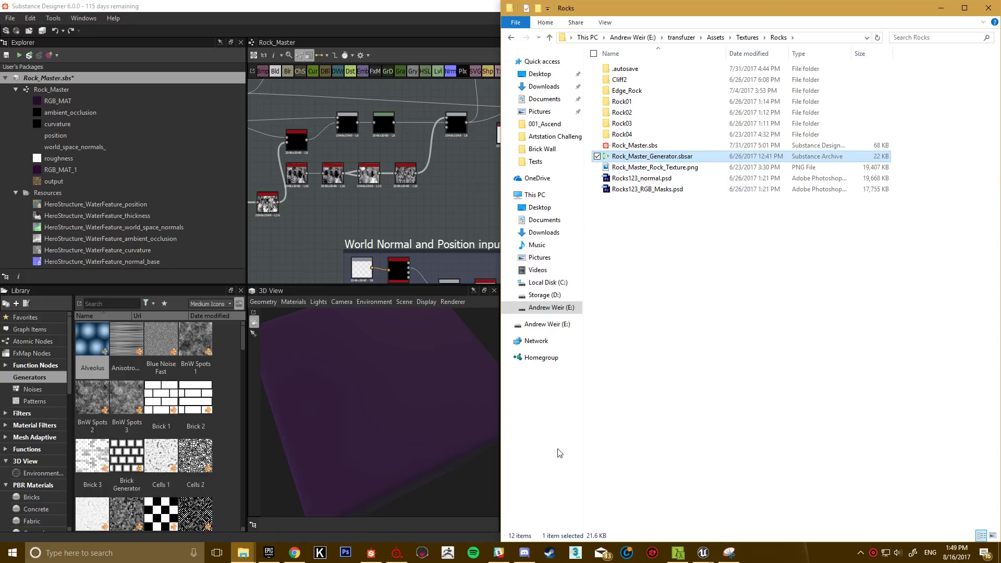
{"action": "left_click", "coordinate": [409, 552]}
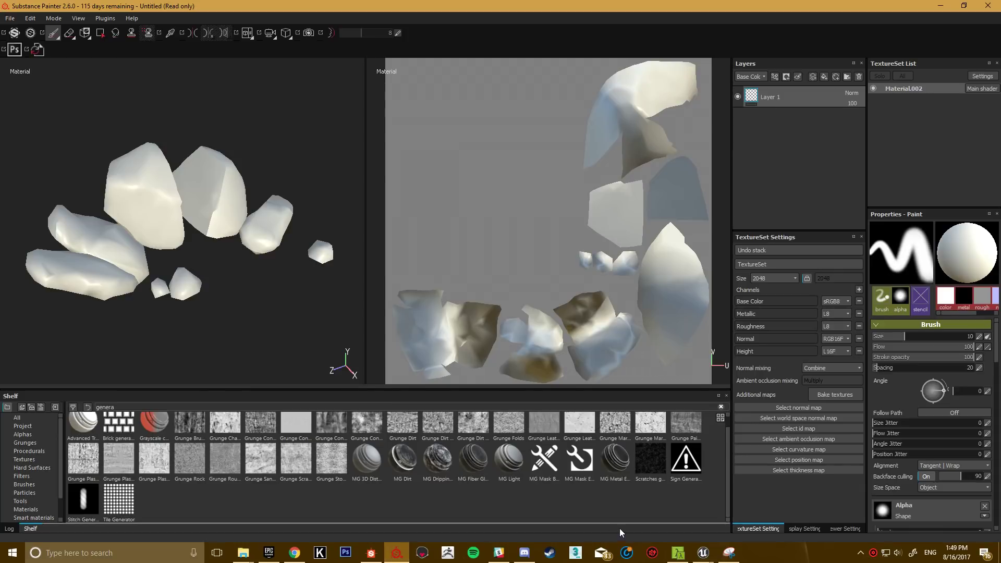
Step: Drag Rock_Master_Generator.sbsar onto the shelf and import it as a generator into the current session
{"action": "mouse_move", "coordinate": [243, 552]}
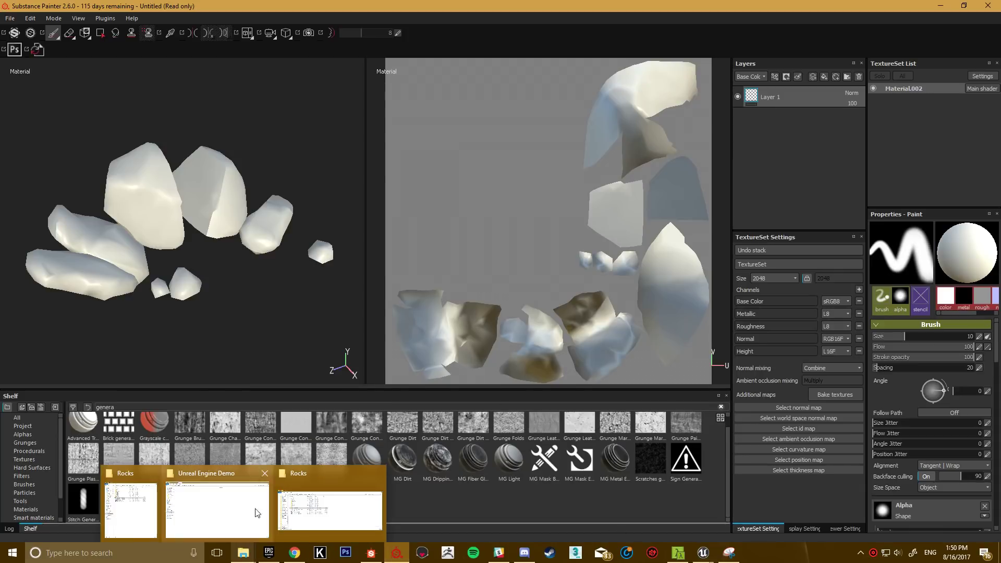
{"action": "left_click", "coordinate": [119, 511]}
{"action": "mouse_move", "coordinate": [642, 157]}
{"action": "left_mouse_down"}
{"action": "mouse_move", "coordinate": [318, 440]}
{"action": "mouse_move", "coordinate": [277, 505]}
{"action": "left_mouse_up"}
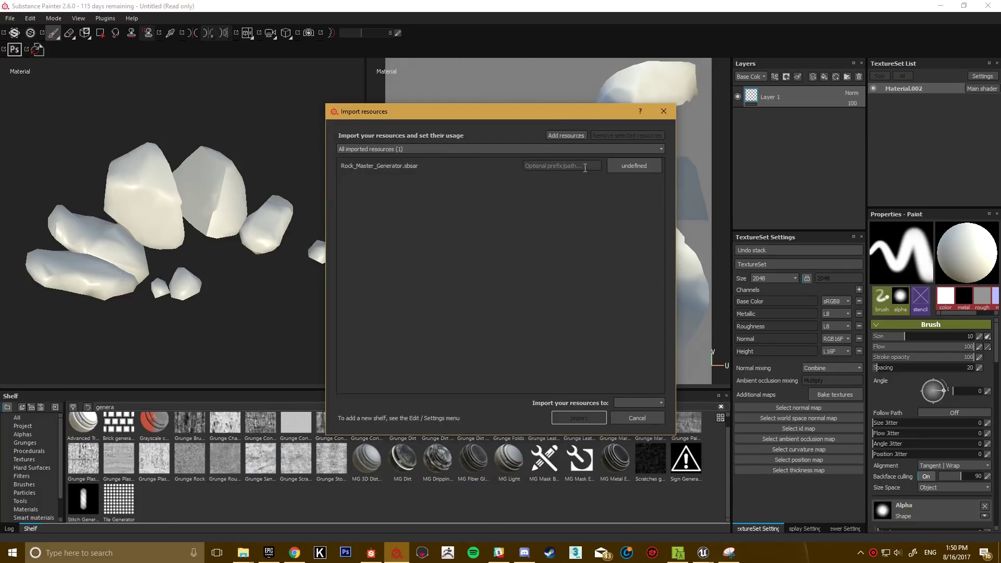
{"action": "left_click", "coordinate": [617, 162]}
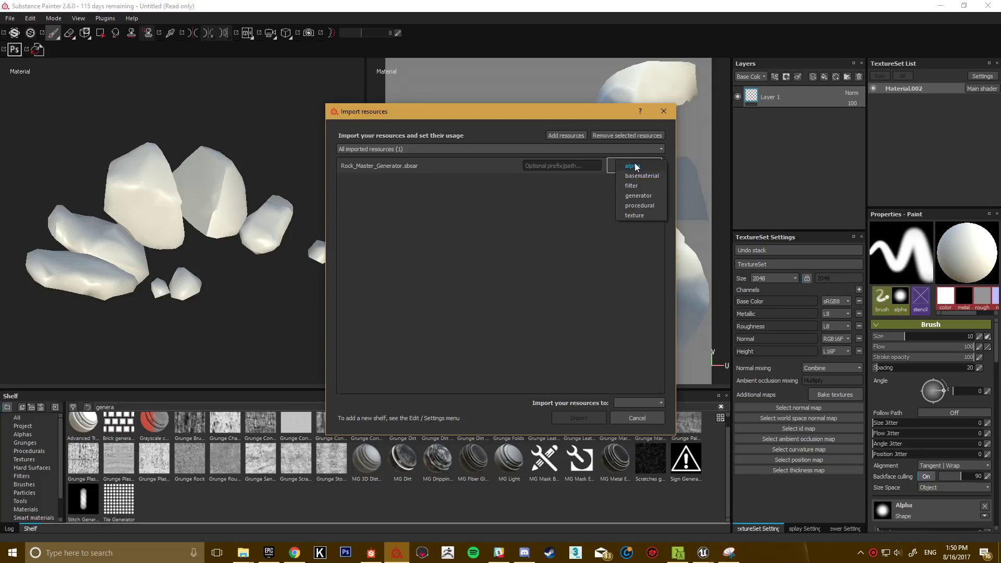
{"action": "left_click", "coordinate": [653, 196]}
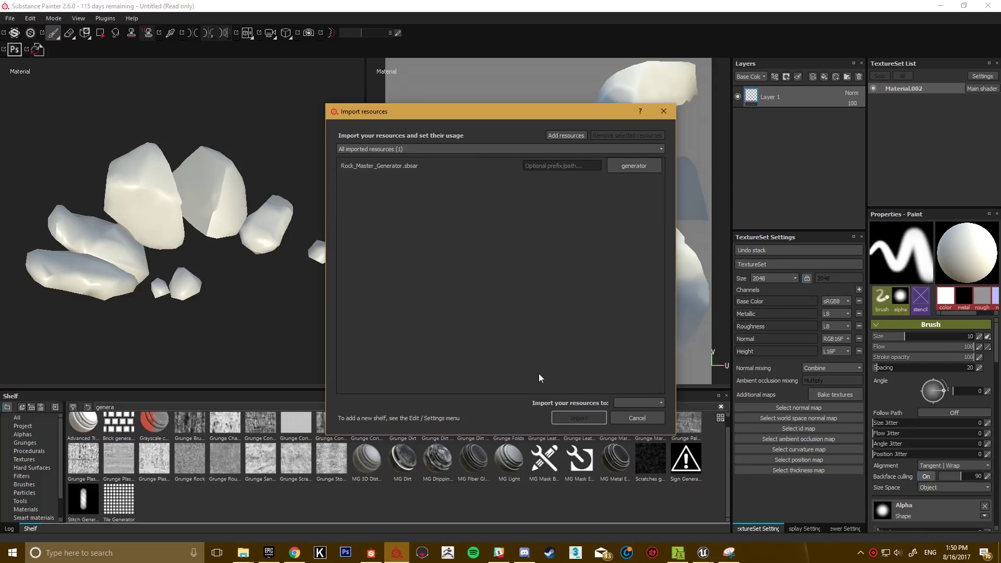
{"action": "left_click", "coordinate": [660, 400]}
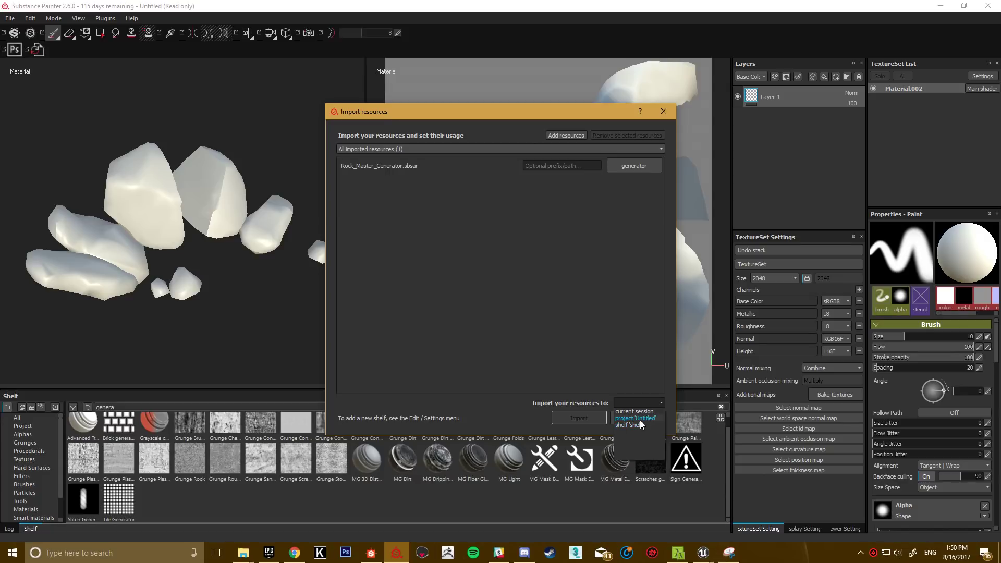
{"action": "left_click", "coordinate": [635, 412]}
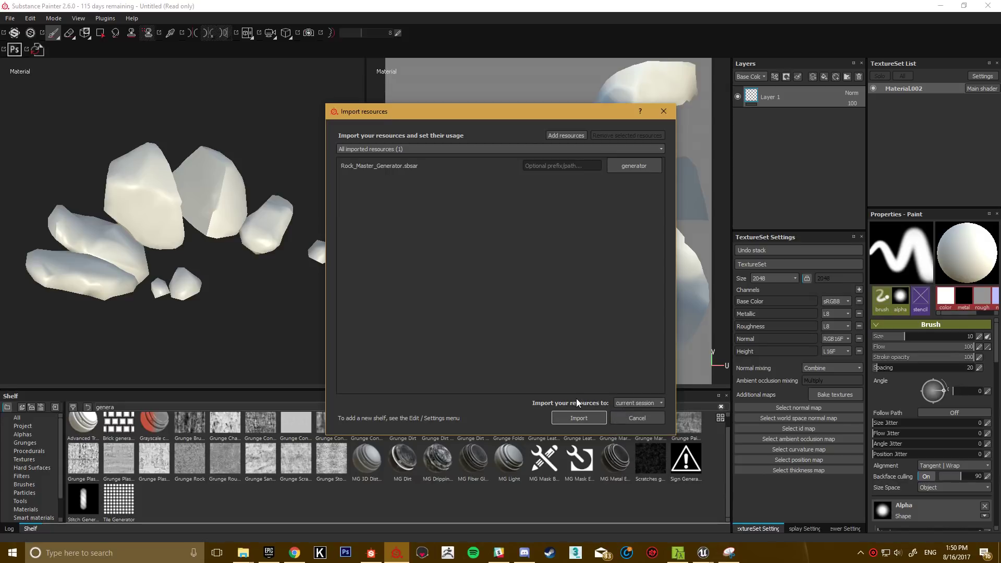
{"action": "left_click", "coordinate": [573, 417]}
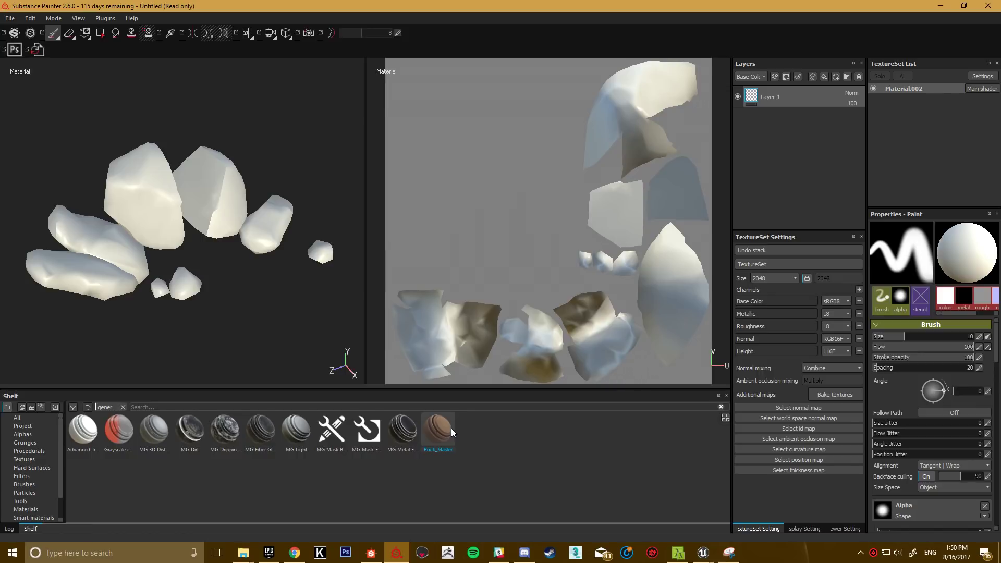
{"action": "mouse_move", "coordinate": [452, 428]}
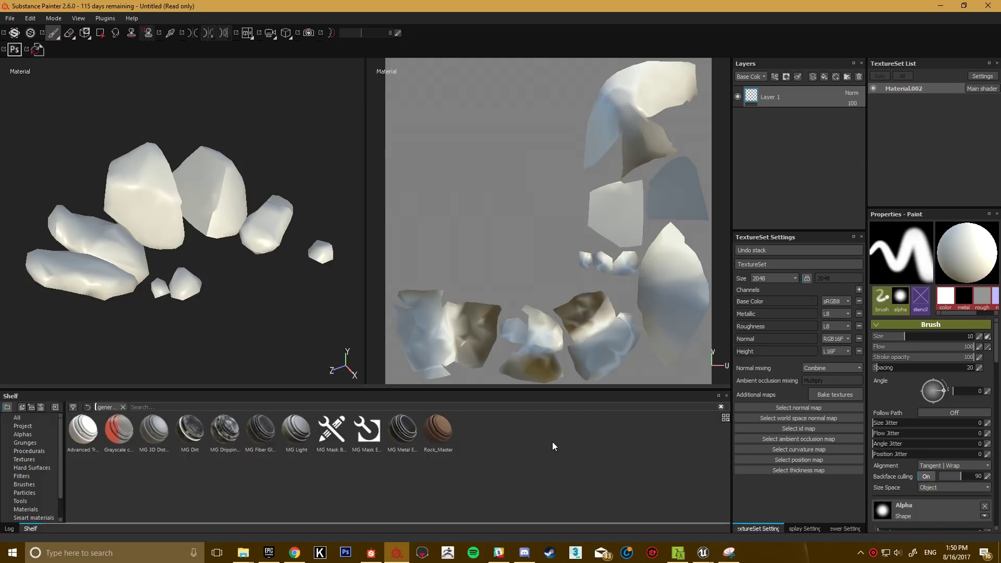
Step: Bake Material.002's mesh maps at 1024 using the high-poly mesh from the HeroTree folder
{"action": "left_click", "coordinate": [816, 396]}
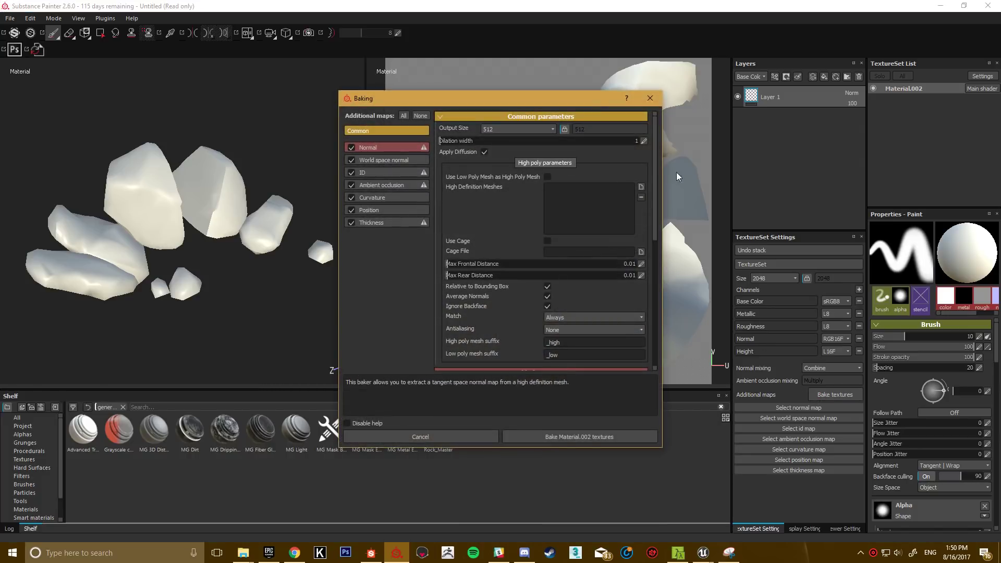
{"action": "left_click", "coordinate": [504, 128]}
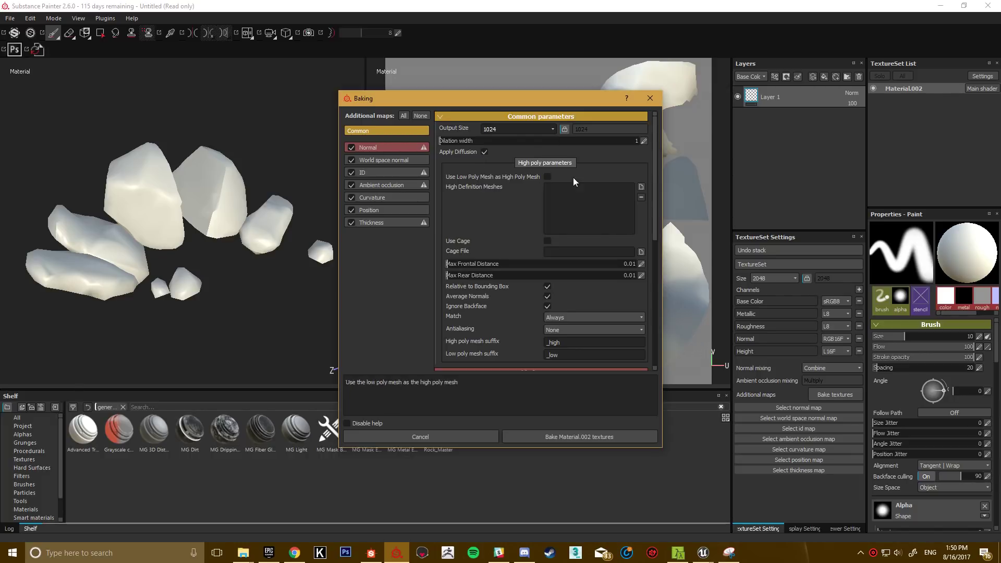
{"action": "key", "text": "Down"}
{"action": "left_click", "coordinate": [641, 187]}
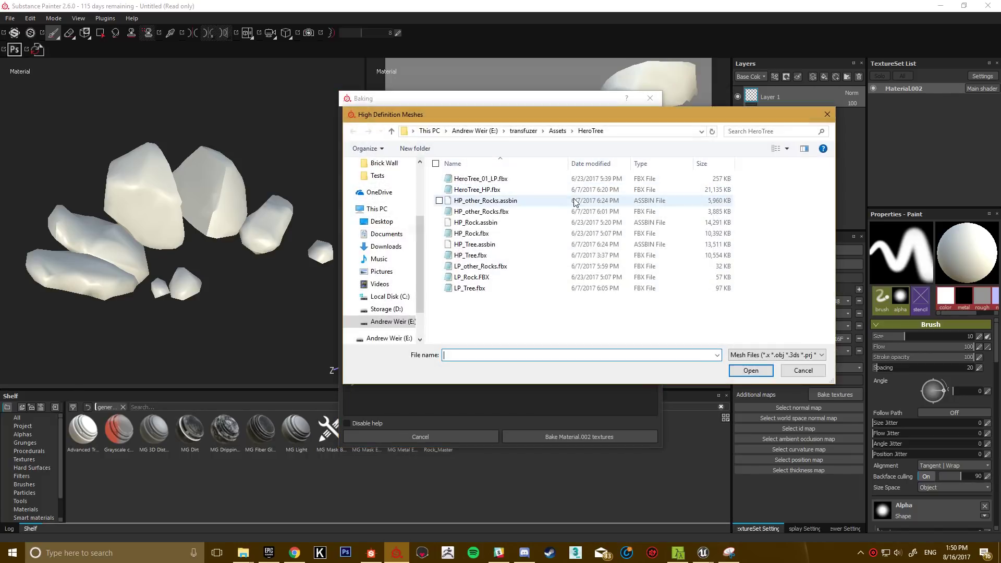
{"action": "double_click", "coordinate": [490, 236]}
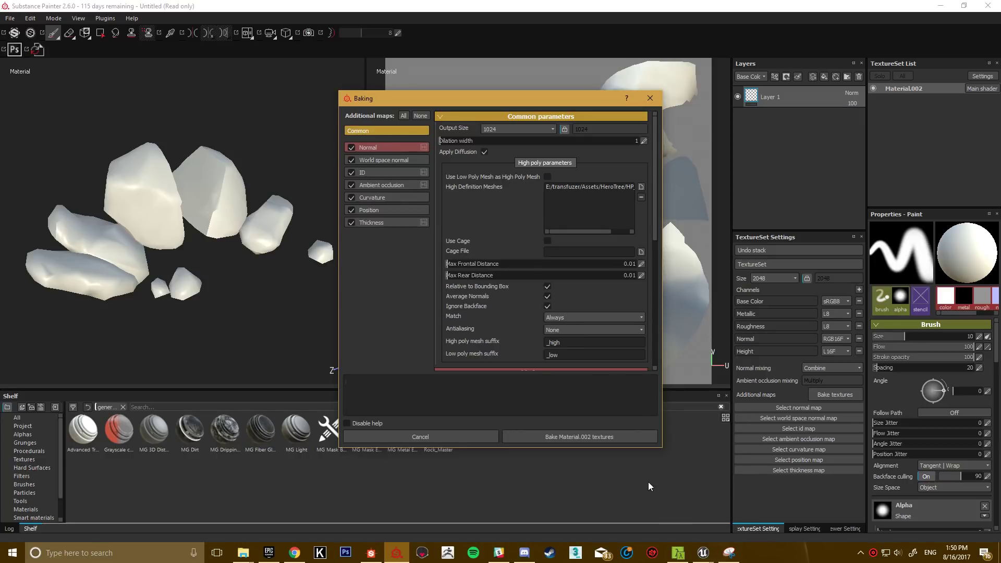
{"action": "left_click", "coordinate": [600, 436]}
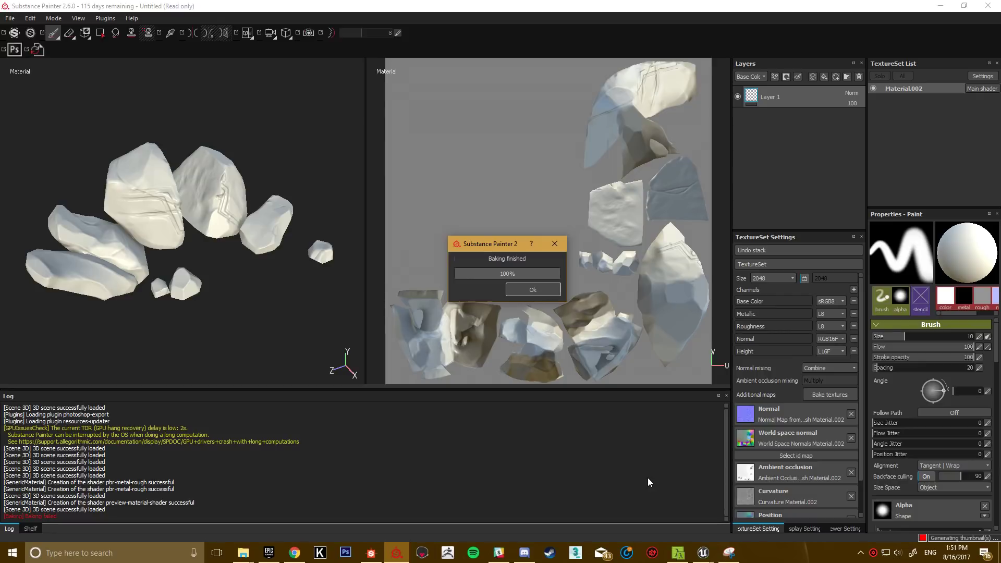
{"action": "key", "text": "Return"}
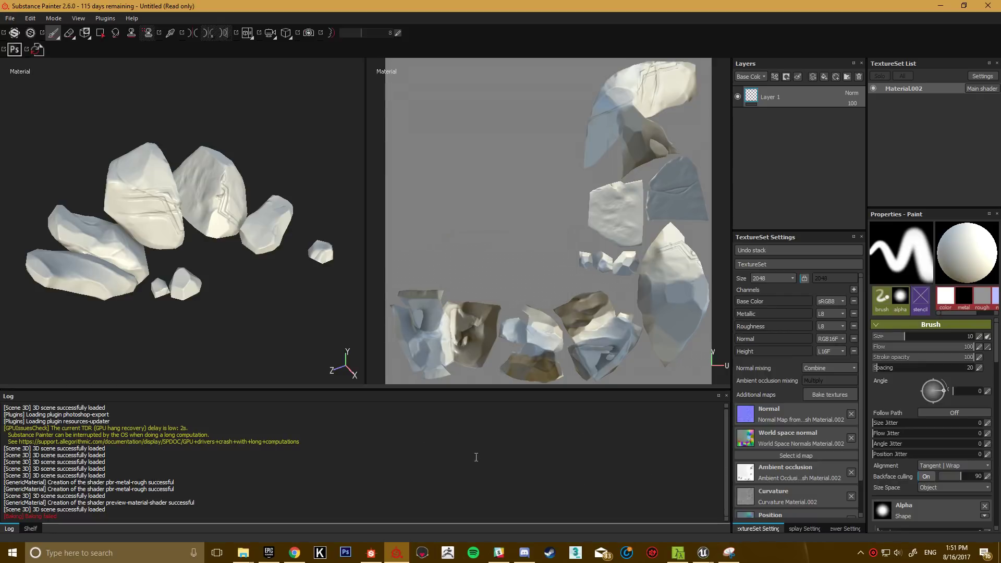
Step: Replace the empty Layer 1 with a fill layer driven by the Rock_Master generator
{"action": "left_click", "coordinate": [33, 528]}
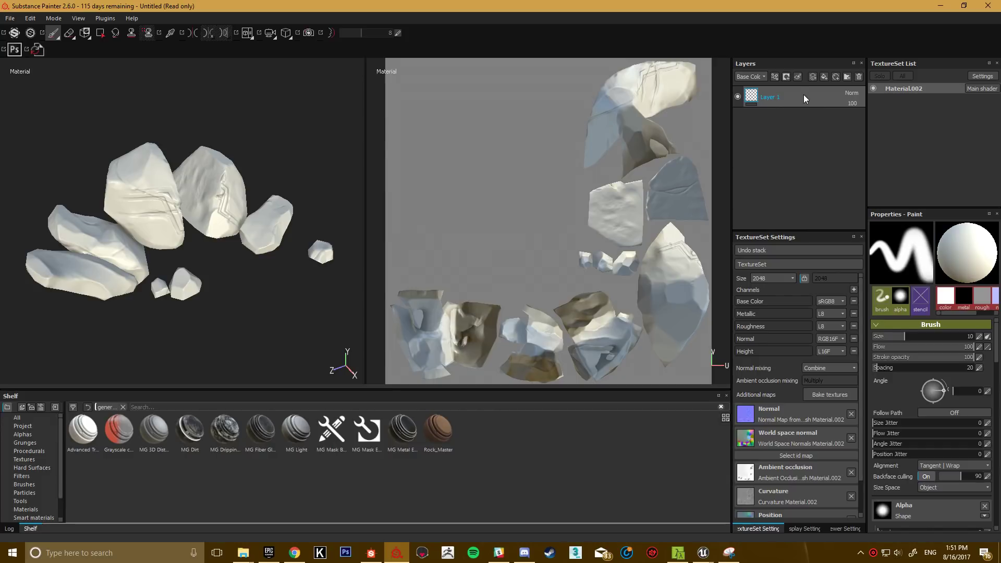
{"action": "key", "text": "Delete"}
{"action": "left_click", "coordinate": [825, 76]}
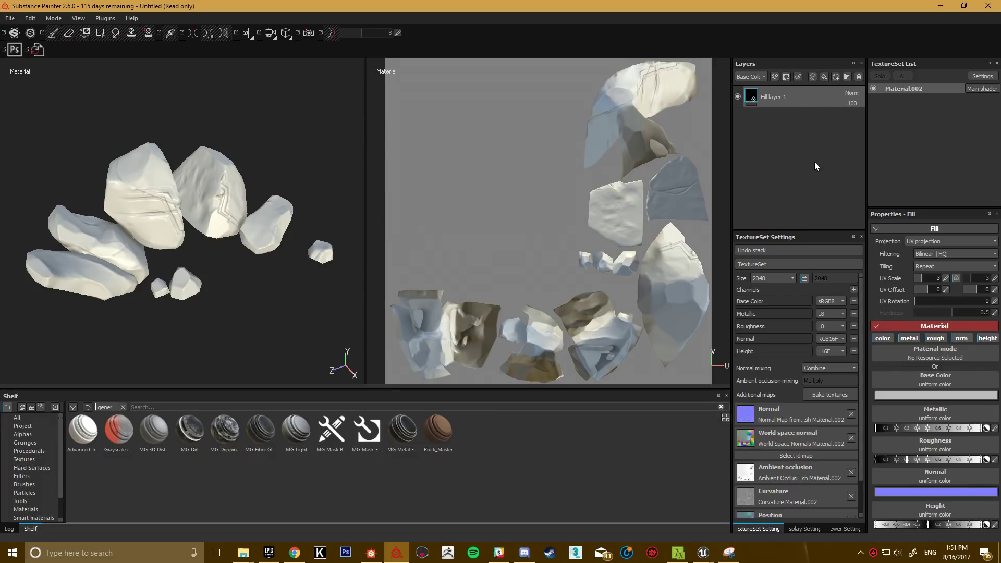
{"action": "right_click", "coordinate": [800, 97]}
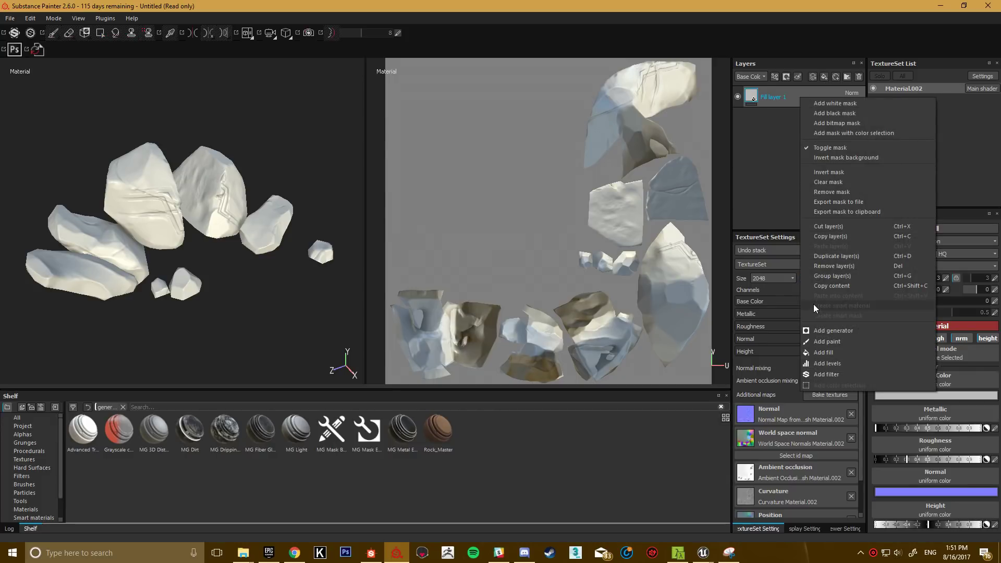
{"action": "left_click", "coordinate": [832, 330]}
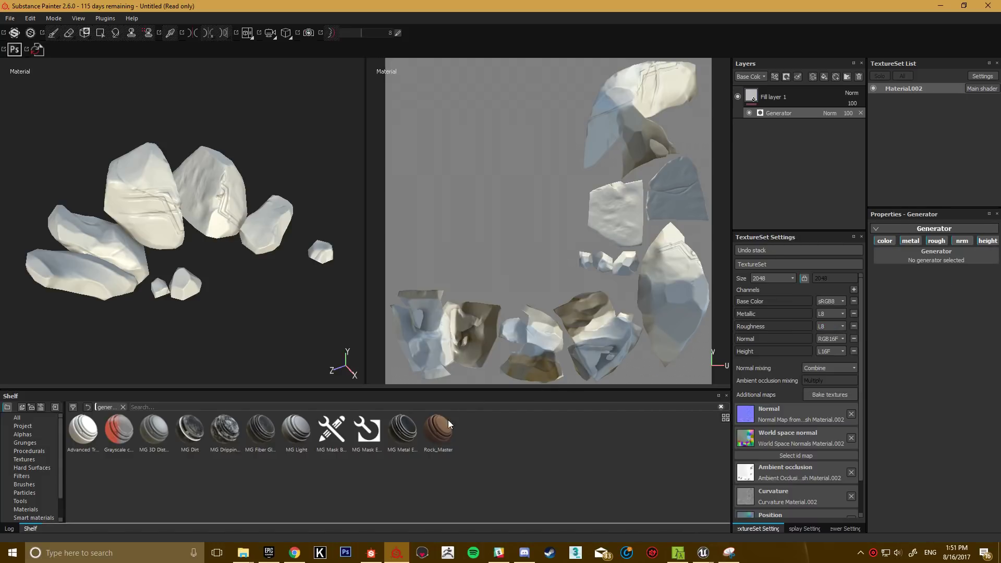
{"action": "left_click", "coordinate": [943, 254]}
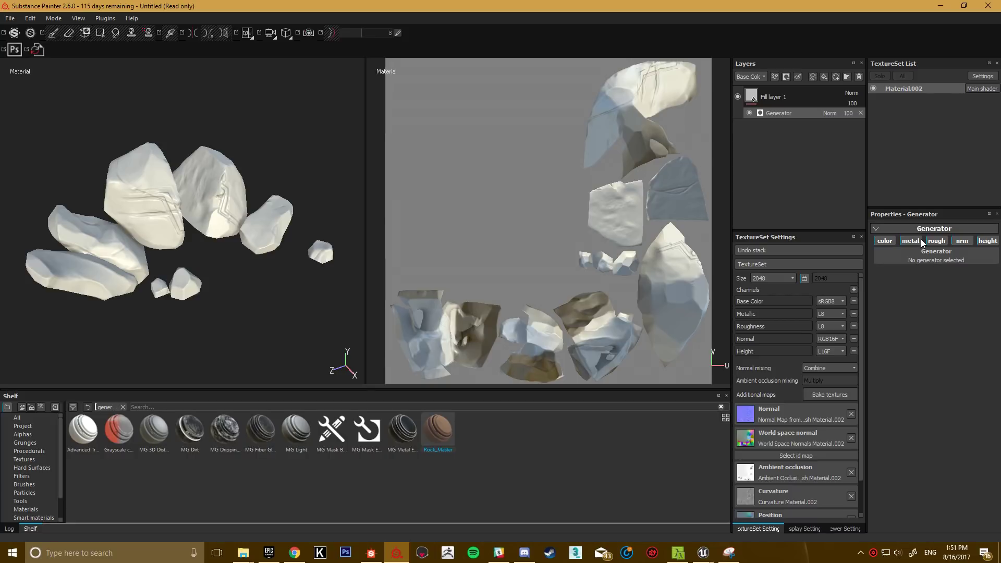
{"action": "left_click_drag", "start_coordinate": [921, 239], "coordinate": [928, 255]}
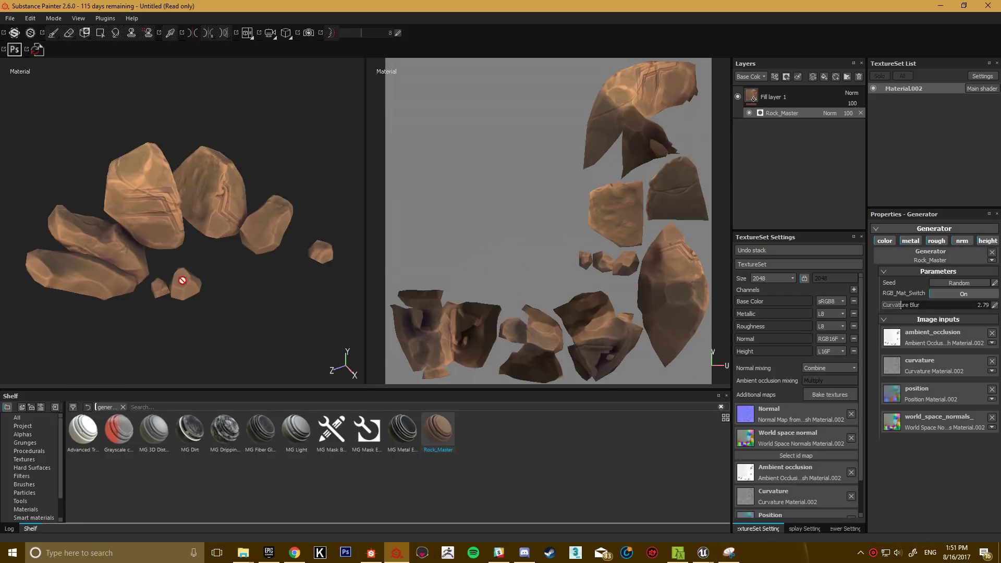
Step: Orbit around the tan-textured rocks, then bring the Substance Designer graph to the front
{"action": "left_click_drag", "start_coordinate": [265, 213], "coordinate": [28, 299], "text": "alt"}
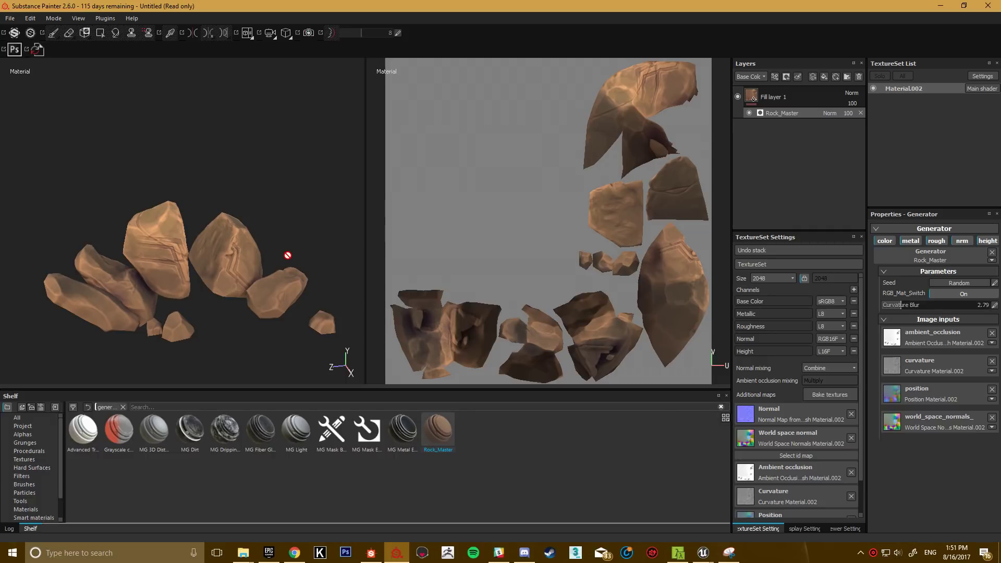
{"action": "left_click_drag", "start_coordinate": [287, 255], "coordinate": [483, 212], "text": "alt"}
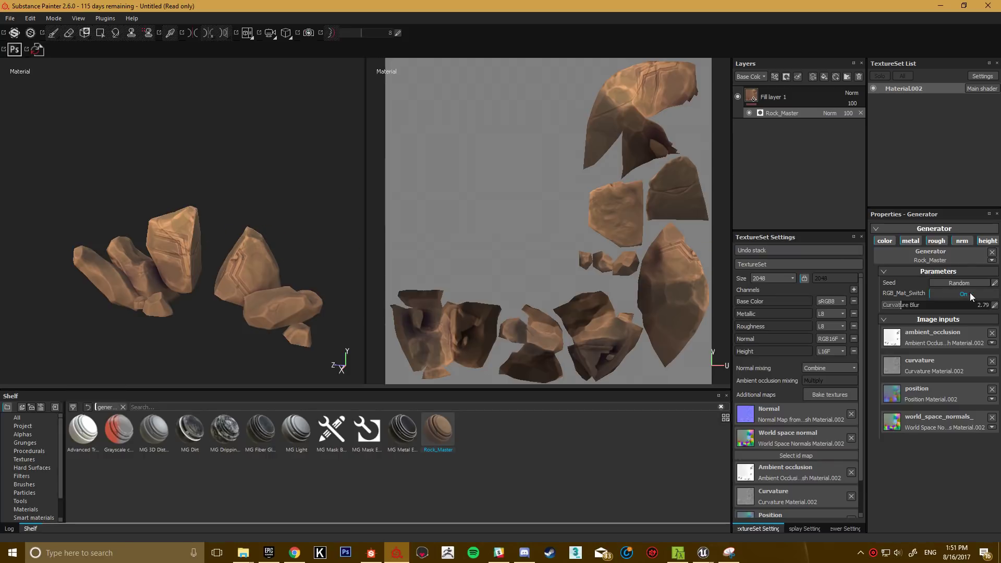
{"action": "left_click", "coordinate": [371, 553]}
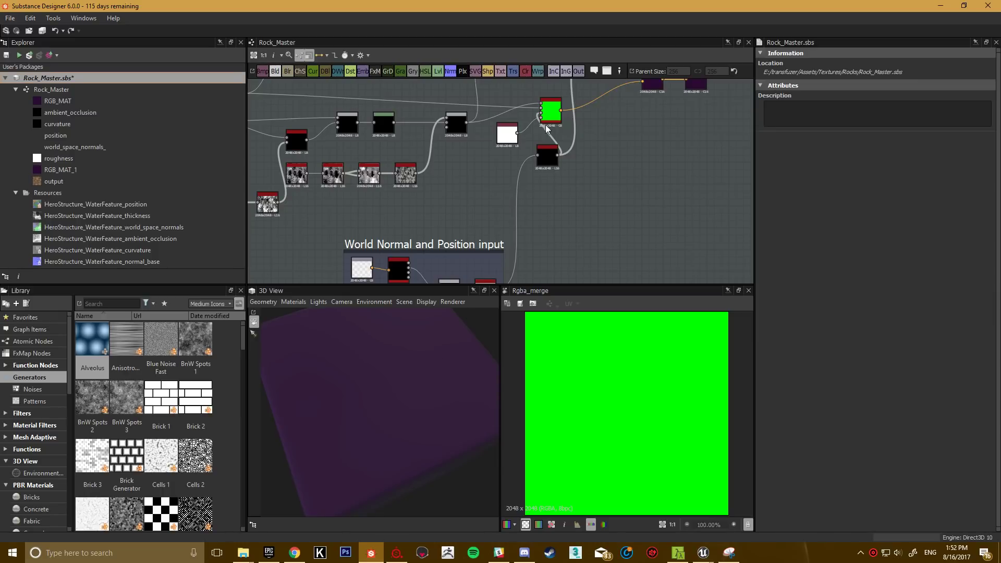
Step: Check the Switch node's parameters and preview, then minimize Substance Designer
{"action": "scroll", "coordinate": [584, 220], "scroll_direction": "up", "scroll_amount": 3}
{"action": "left_click", "coordinate": [584, 221]}
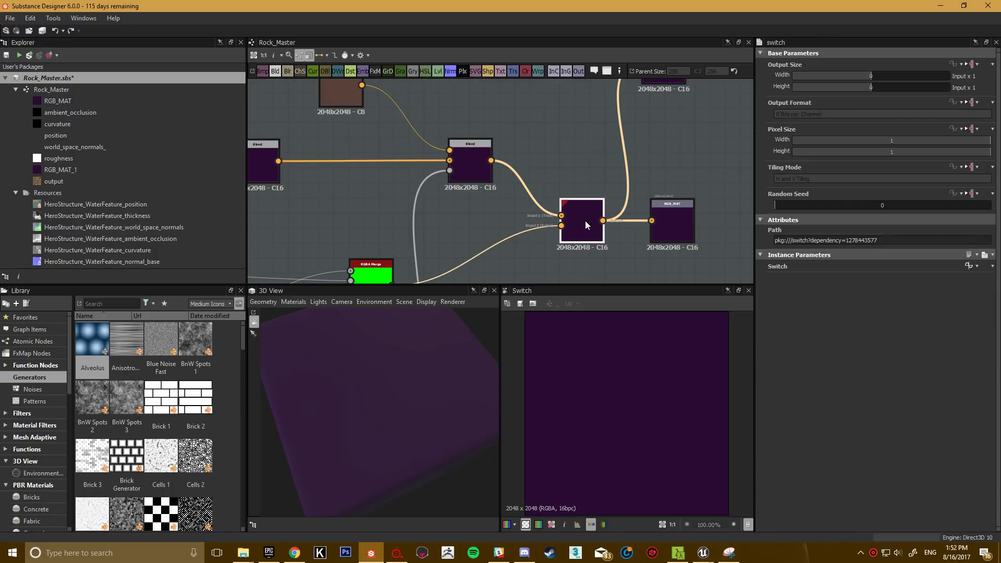
{"action": "left_click", "coordinate": [944, 5]}
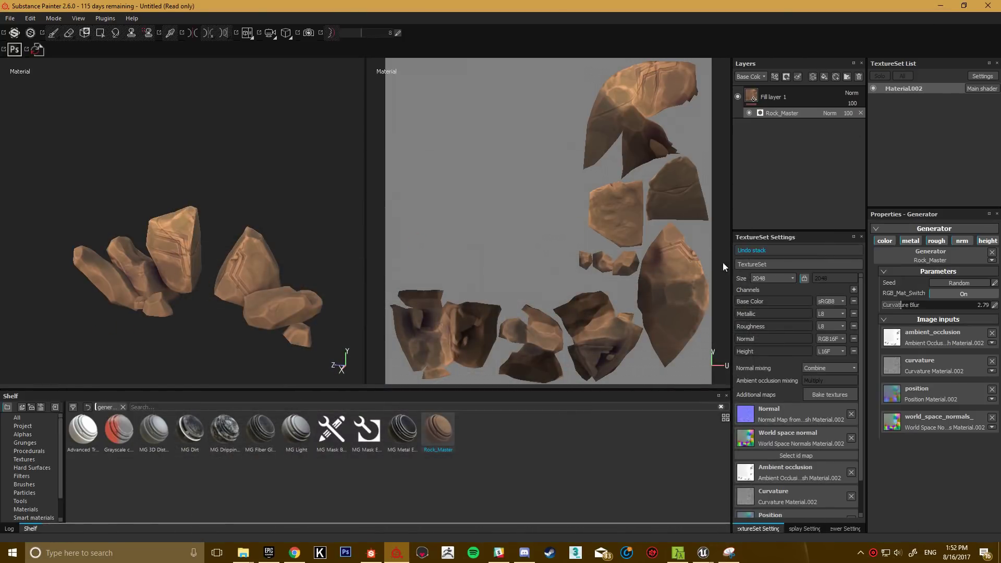
Step: Set Rock_Master's RGB_Mat_Switch to Off so the rocks show the pink, blue and green masks
{"action": "left_click", "coordinate": [963, 295]}
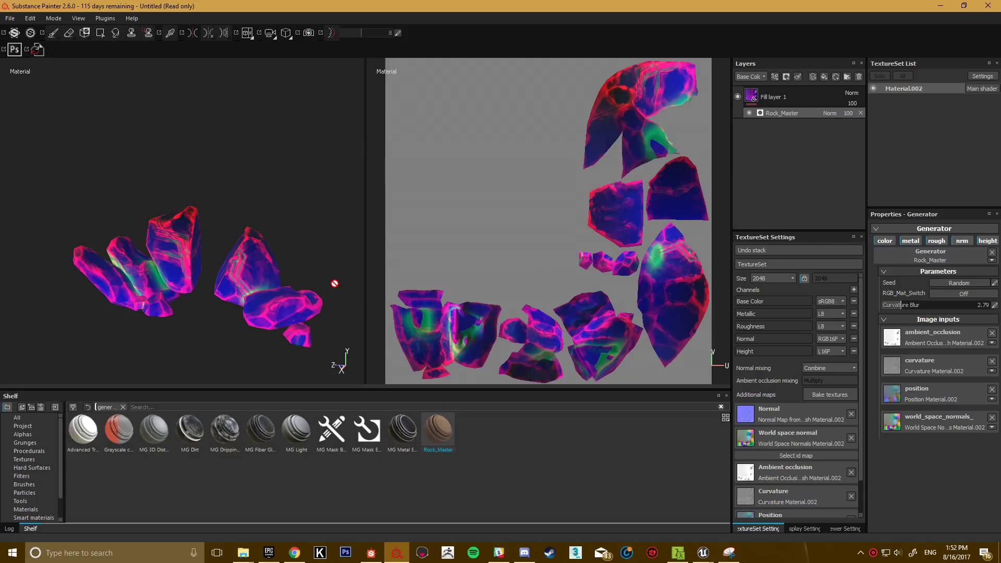
{"action": "left_click", "coordinate": [10, 18]}
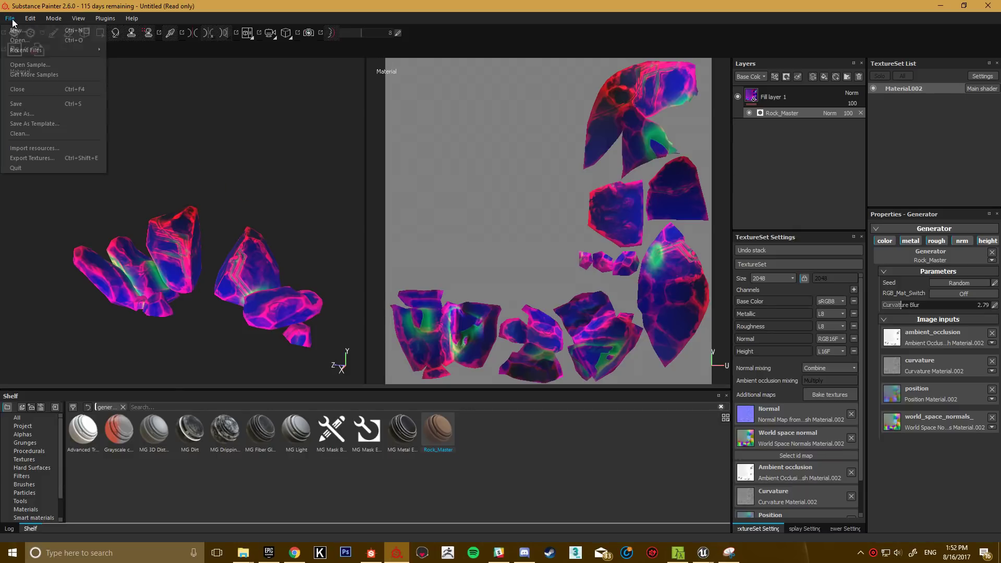
{"action": "left_click", "coordinate": [46, 158]}
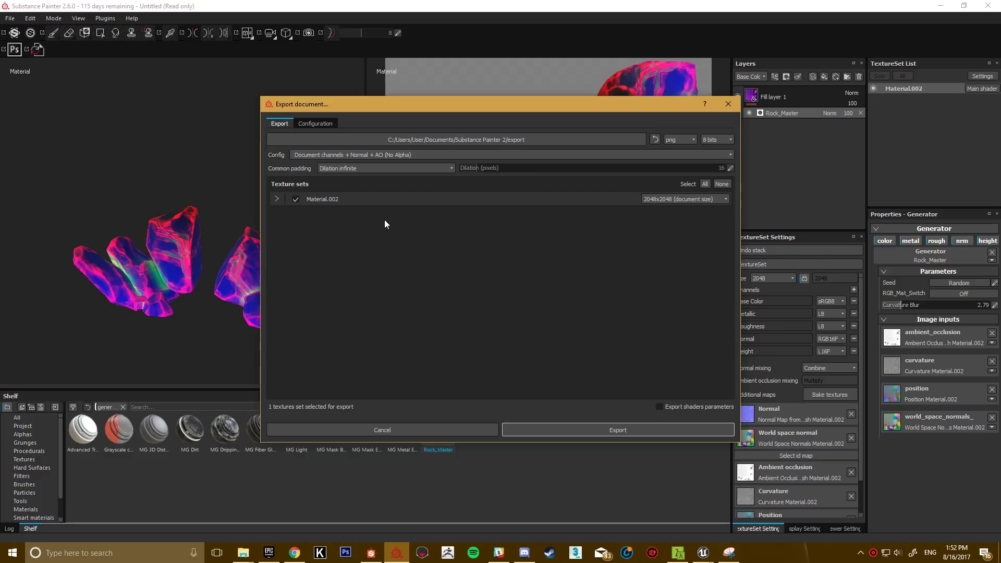
{"action": "left_click", "coordinate": [437, 154]}
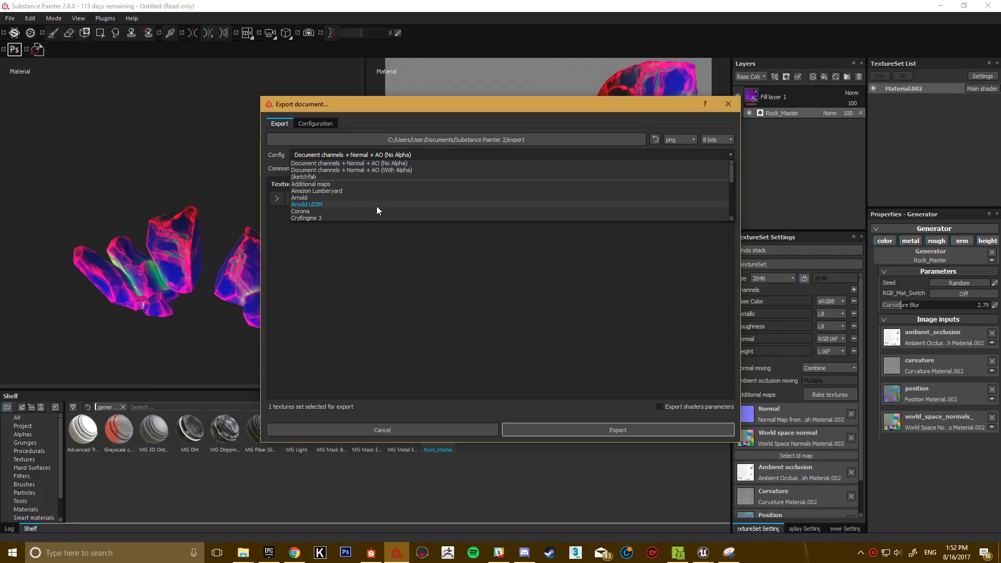
{"action": "scroll", "coordinate": [371, 208], "scroll_direction": "down", "scroll_amount": 3}
{"action": "scroll", "coordinate": [365, 203], "scroll_direction": "down", "scroll_amount": 1}
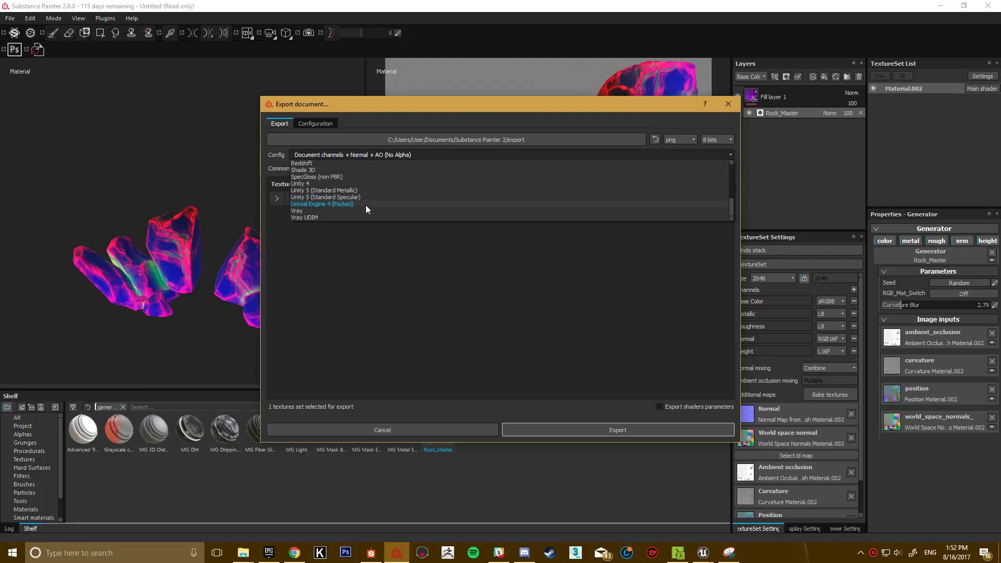
{"action": "scroll", "coordinate": [342, 212], "scroll_direction": "up", "scroll_amount": 3}
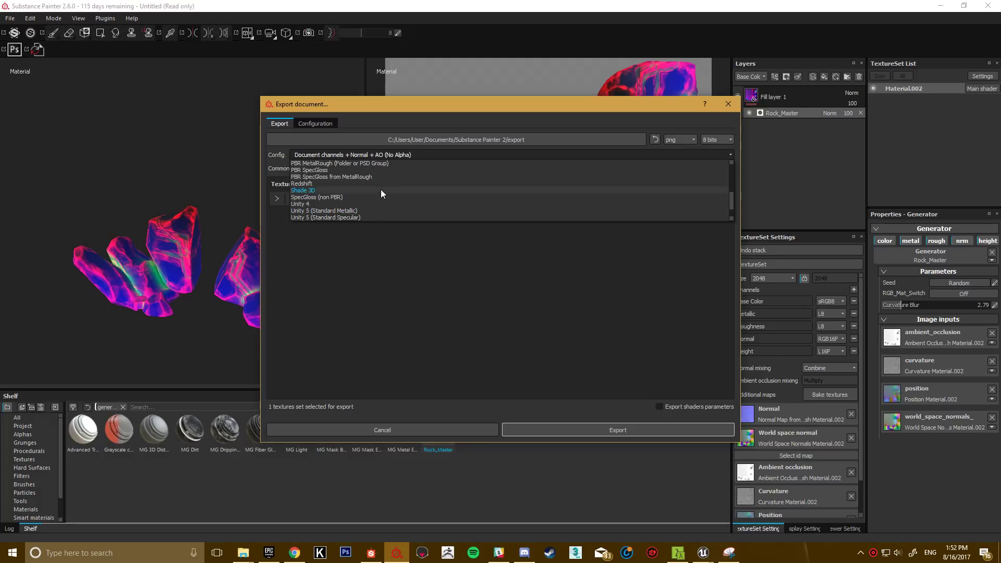
{"action": "scroll", "coordinate": [380, 193], "scroll_direction": "up", "scroll_amount": 2}
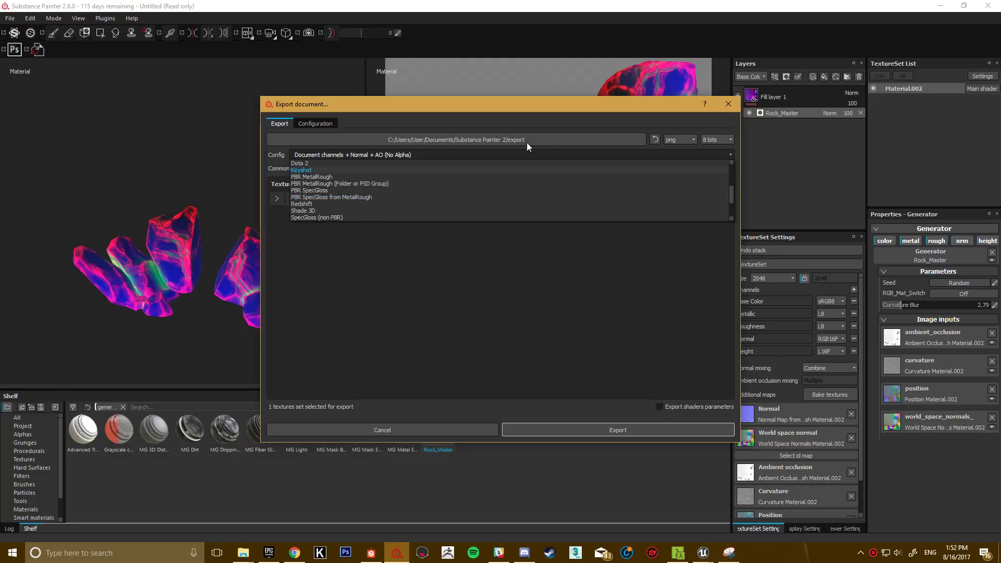
{"action": "left_click", "coordinate": [505, 241]}
{"action": "left_click", "coordinate": [728, 104]}
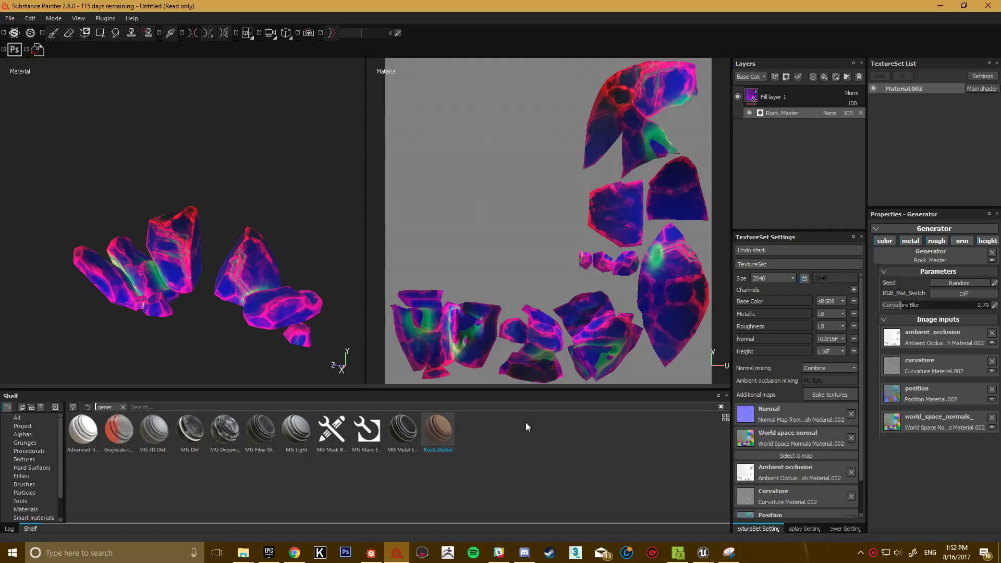
Step: Switch to the Ascend - Unreal Editor window from the taskbar
{"action": "mouse_move", "coordinate": [704, 551]}
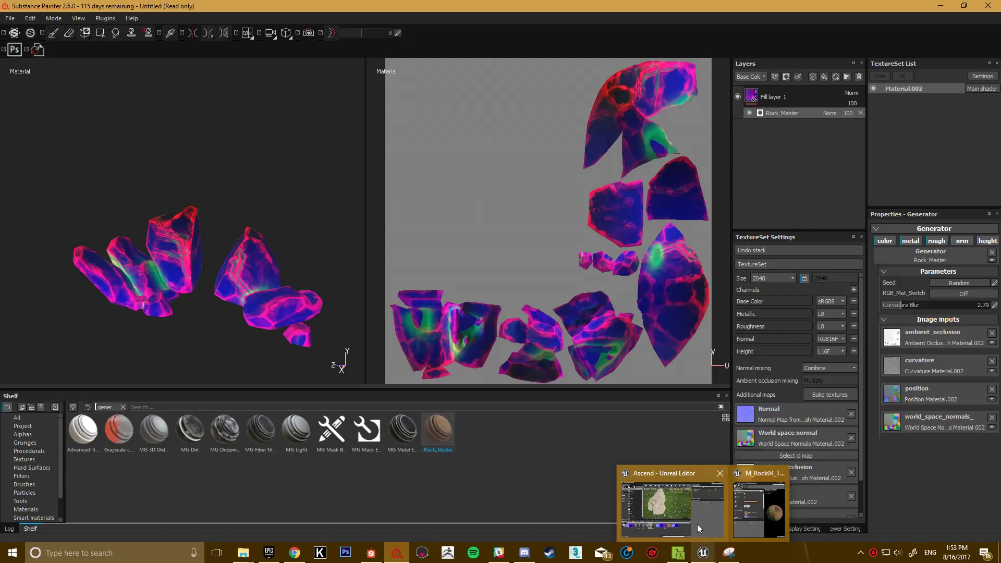
{"action": "left_click", "coordinate": [697, 524]}
Step: Close the M_Rock04_Test instance and Rock_Master_Albedo texture tabs, then return to the Materials folder
{"action": "scroll", "coordinate": [592, 320], "scroll_direction": "down", "scroll_amount": 4}
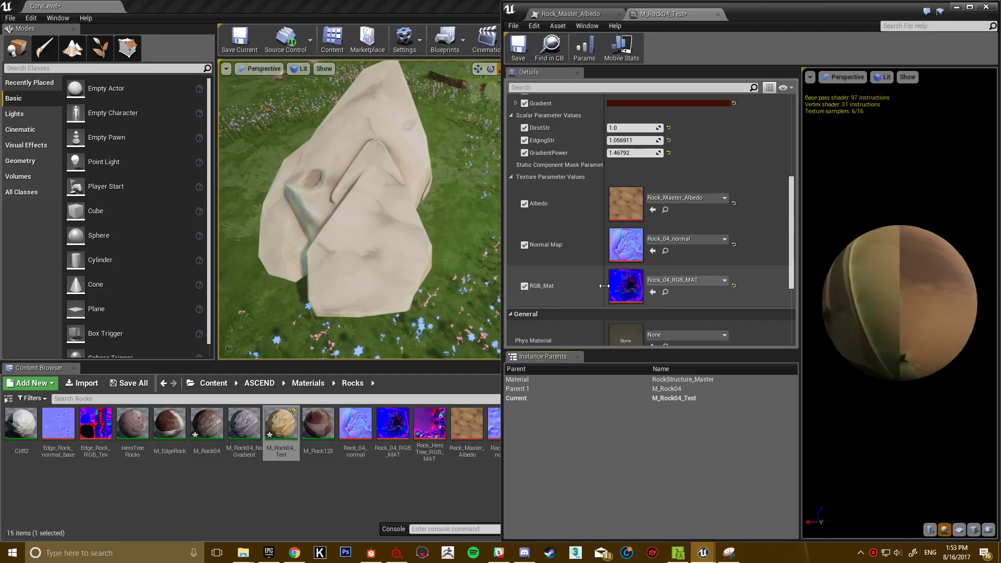
{"action": "scroll", "coordinate": [584, 313], "scroll_direction": "down", "scroll_amount": 3}
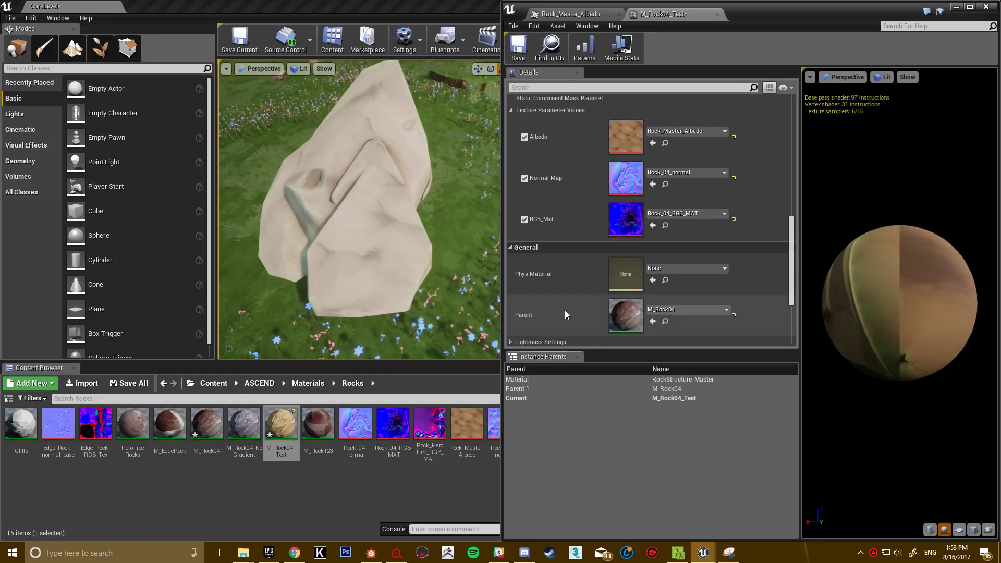
{"action": "left_click", "coordinate": [718, 15]}
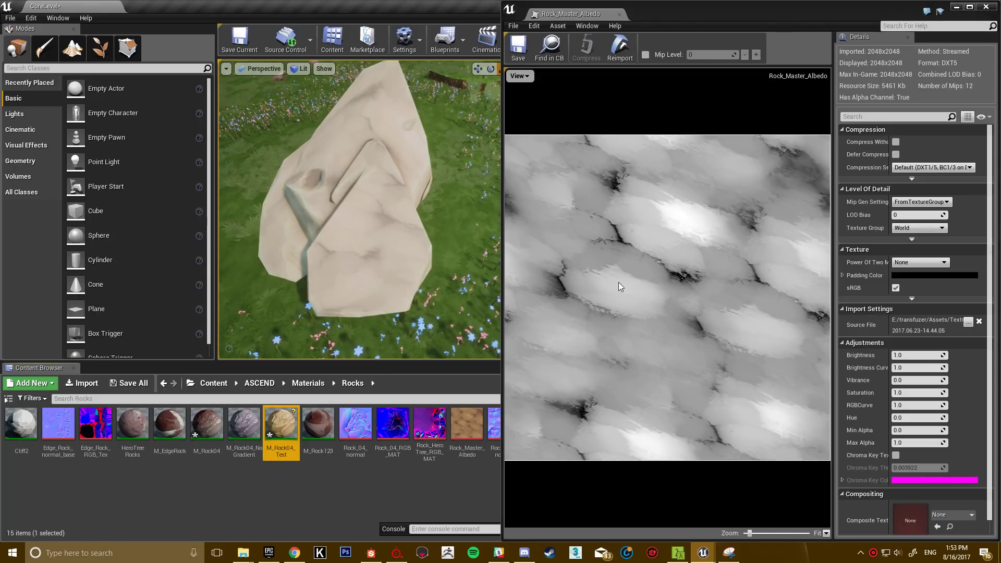
{"action": "left_click", "coordinate": [618, 15]}
{"action": "left_click", "coordinate": [308, 384]}
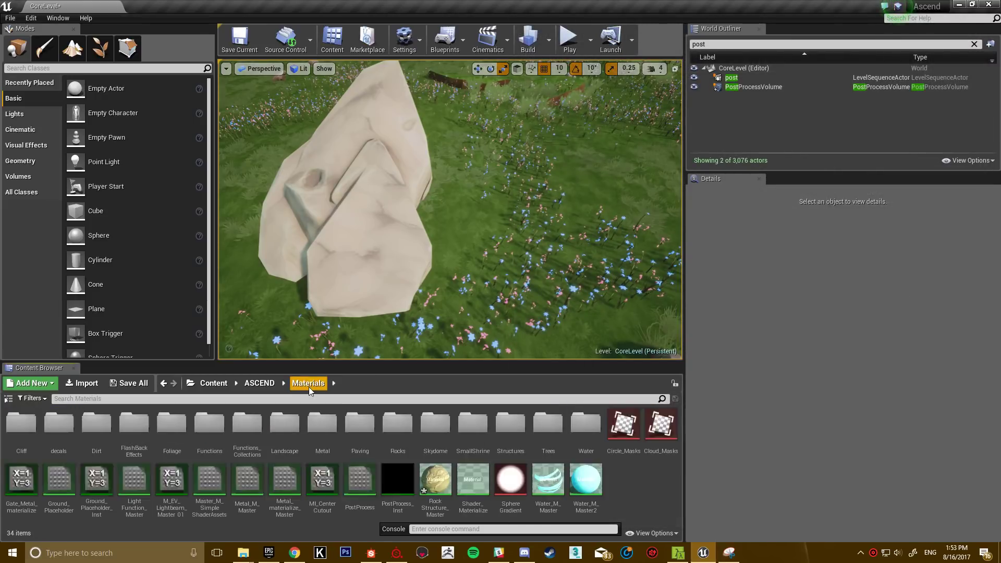
Step: Open the RockStructure_Master material and centre the graph on the Scale Base Colour group
{"action": "double_click", "coordinate": [441, 475]}
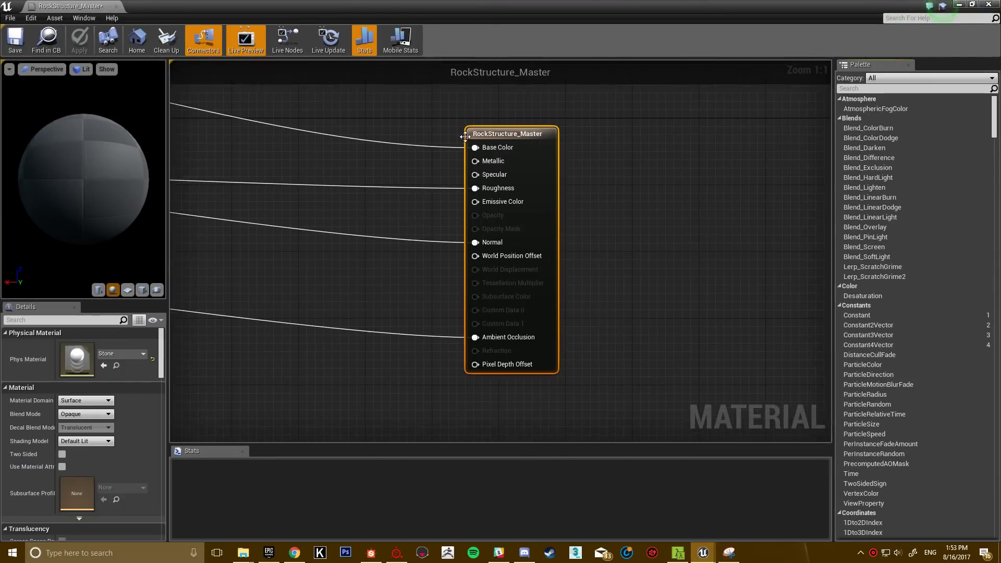
{"action": "right_click_drag", "start_coordinate": [421, 151], "coordinate": [608, 184]}
{"action": "scroll", "coordinate": [608, 184], "scroll_direction": "down", "scroll_amount": 5}
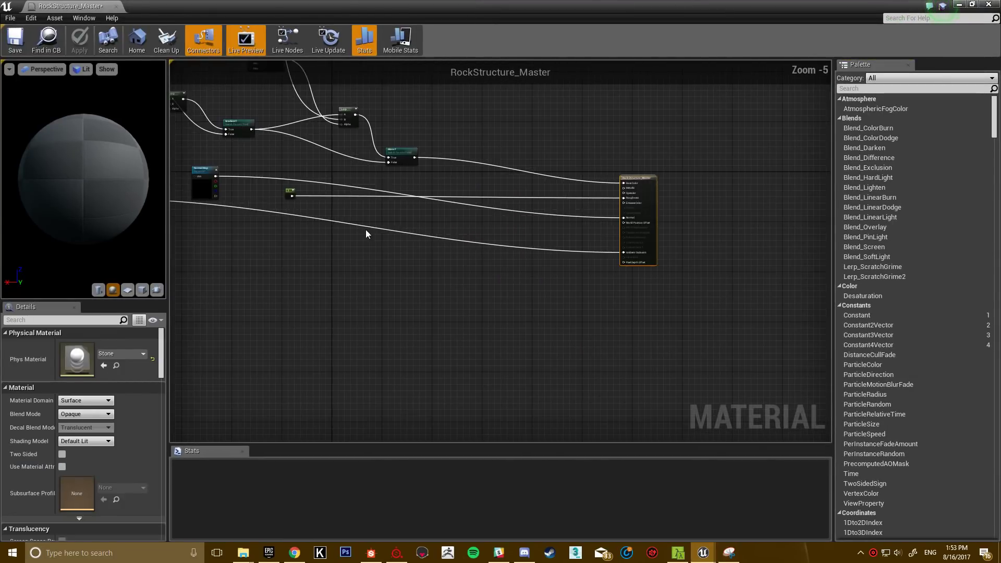
{"action": "right_click_drag", "start_coordinate": [365, 229], "coordinate": [630, 285]}
{"action": "scroll", "coordinate": [630, 285], "scroll_direction": "down", "scroll_amount": 4}
{"action": "scroll", "coordinate": [350, 214], "scroll_direction": "up", "scroll_amount": 2}
{"action": "right_click_drag", "start_coordinate": [301, 194], "coordinate": [461, 274]}
{"action": "scroll", "coordinate": [461, 274], "scroll_direction": "up", "scroll_amount": 1}
{"action": "right_click_drag", "start_coordinate": [333, 239], "coordinate": [436, 270]}
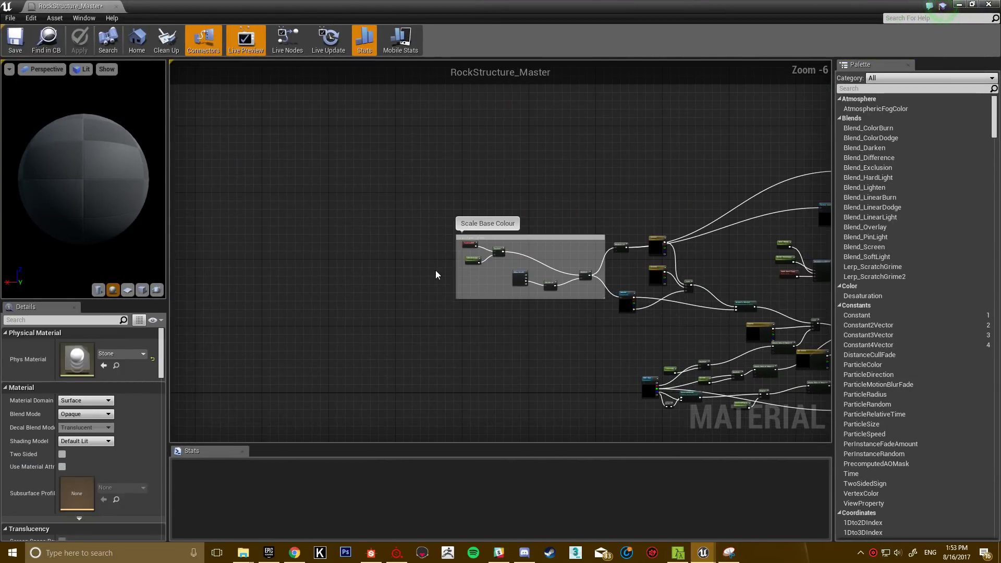
{"action": "right_click_drag", "start_coordinate": [592, 275], "coordinate": [741, 296]}
{"action": "scroll", "coordinate": [537, 239], "scroll_direction": "up", "scroll_amount": 6}
Step: Inspect the ObjectScale node and survey the Scale Base Colour group up to the RGB_Mat nodes
{"action": "left_click", "coordinate": [414, 290]}
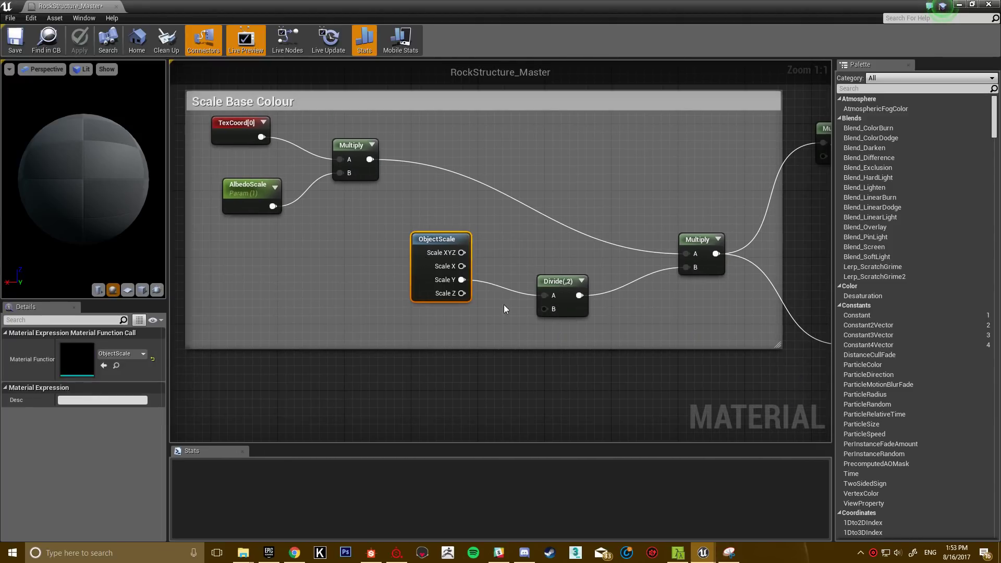
{"action": "right_click_drag", "start_coordinate": [558, 273], "coordinate": [496, 262]}
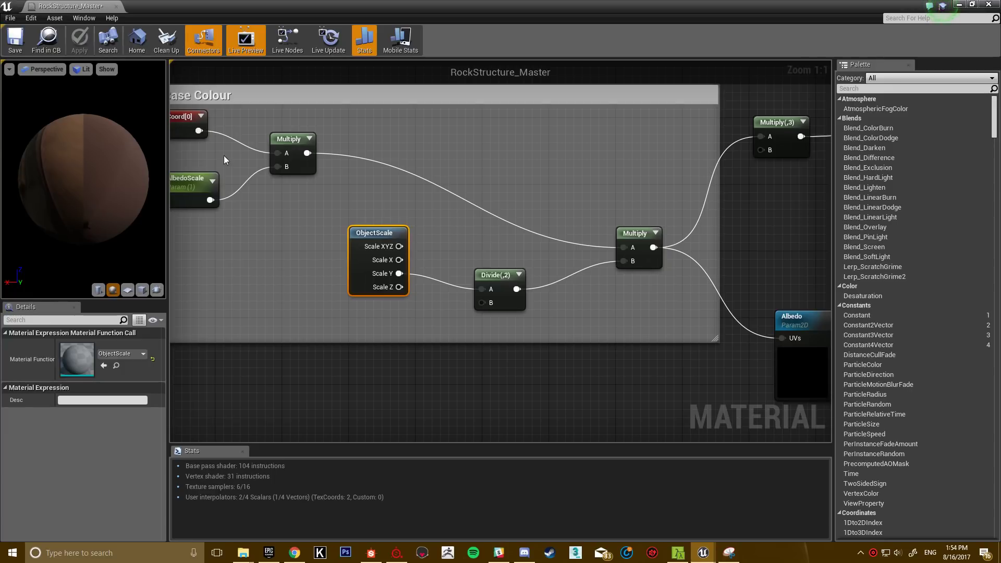
{"action": "right_click_drag", "start_coordinate": [339, 214], "coordinate": [393, 251]}
{"action": "right_click_drag", "start_coordinate": [618, 290], "coordinate": [520, 268]}
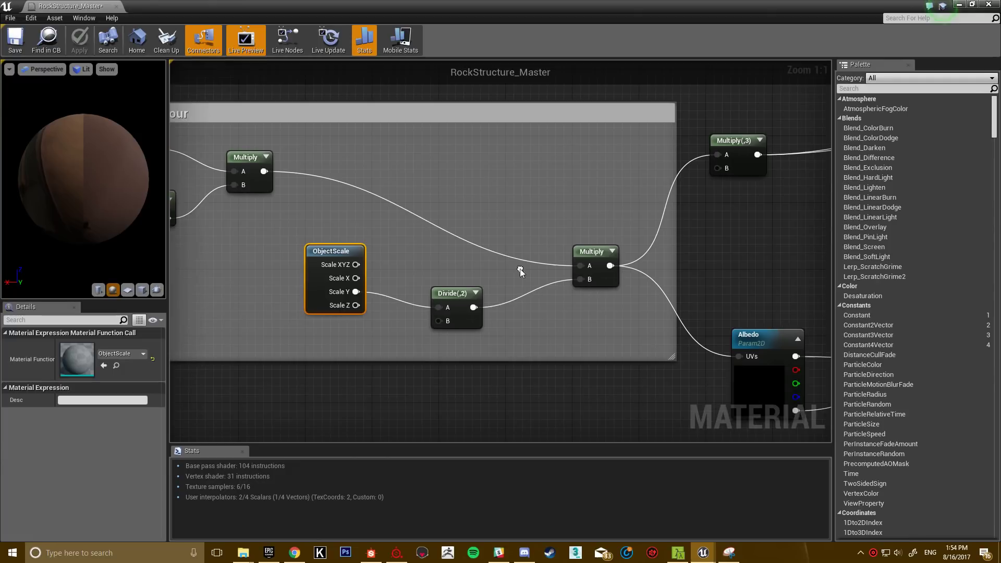
{"action": "right_click_drag", "start_coordinate": [447, 223], "coordinate": [530, 218]}
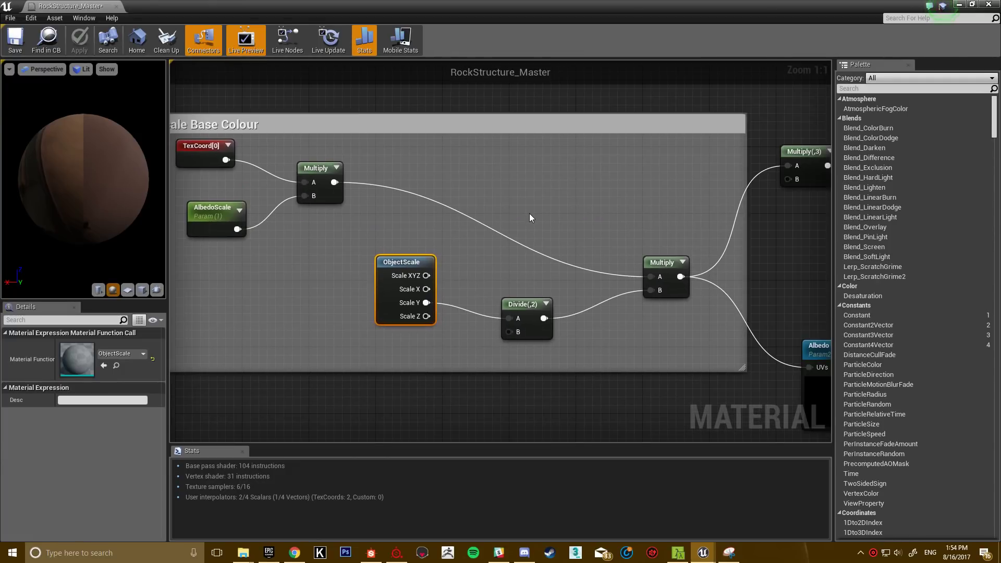
{"action": "scroll", "coordinate": [298, 264], "scroll_direction": "down", "scroll_amount": 6}
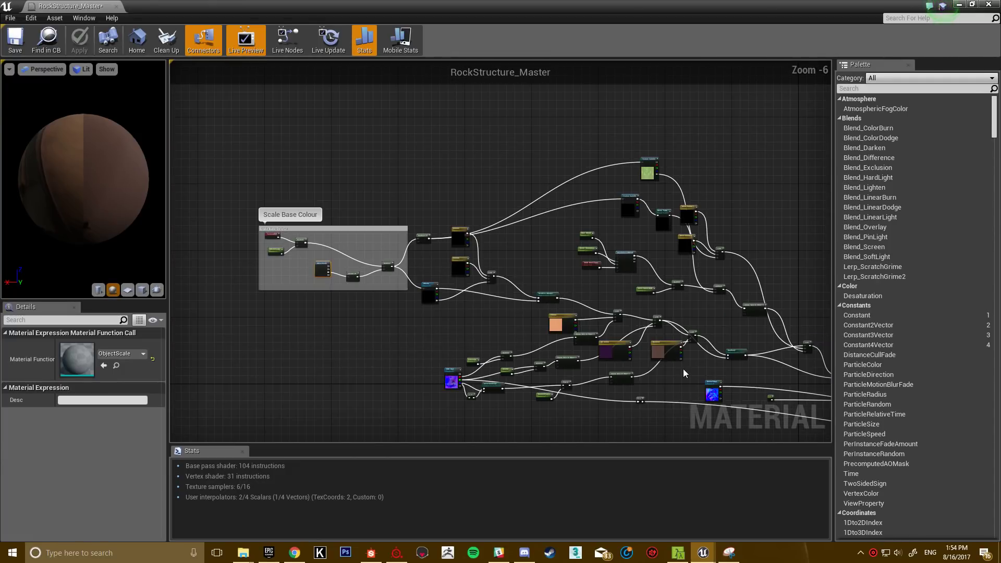
{"action": "right_click_drag", "start_coordinate": [505, 305], "coordinate": [452, 242]}
{"action": "scroll", "coordinate": [452, 242], "scroll_direction": "up", "scroll_amount": 4}
{"action": "right_click_drag", "start_coordinate": [446, 304], "coordinate": [486, 248]}
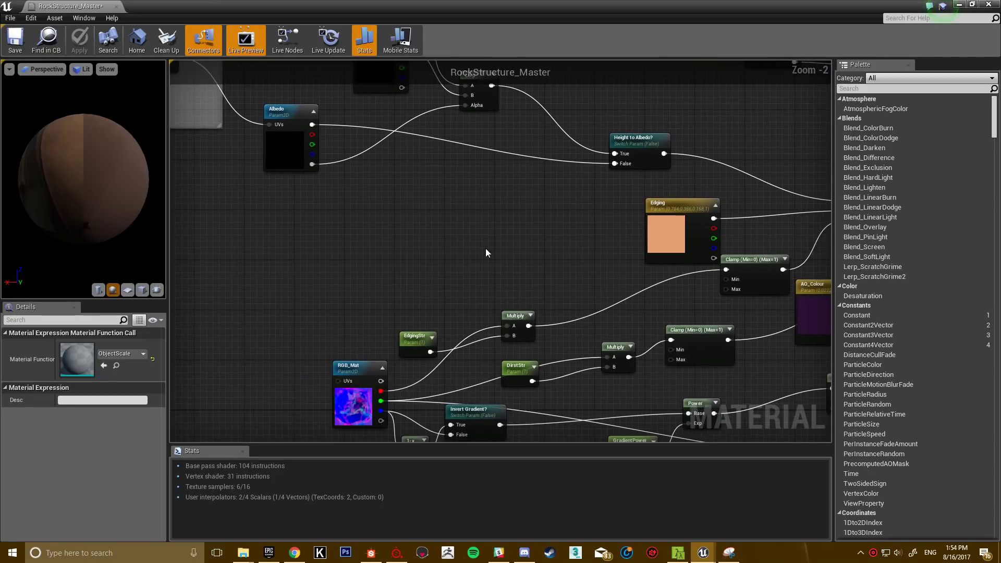
{"action": "scroll", "coordinate": [486, 248], "scroll_direction": "up", "scroll_amount": 1}
{"action": "right_click_drag", "start_coordinate": [439, 278], "coordinate": [531, 180]}
{"action": "scroll", "coordinate": [531, 184], "scroll_direction": "up", "scroll_amount": 1}
Step: Move the RGB_Mat node further left and inspect the EdgingStr, Multiply and Power nodes
{"action": "left_click", "coordinate": [428, 294]}
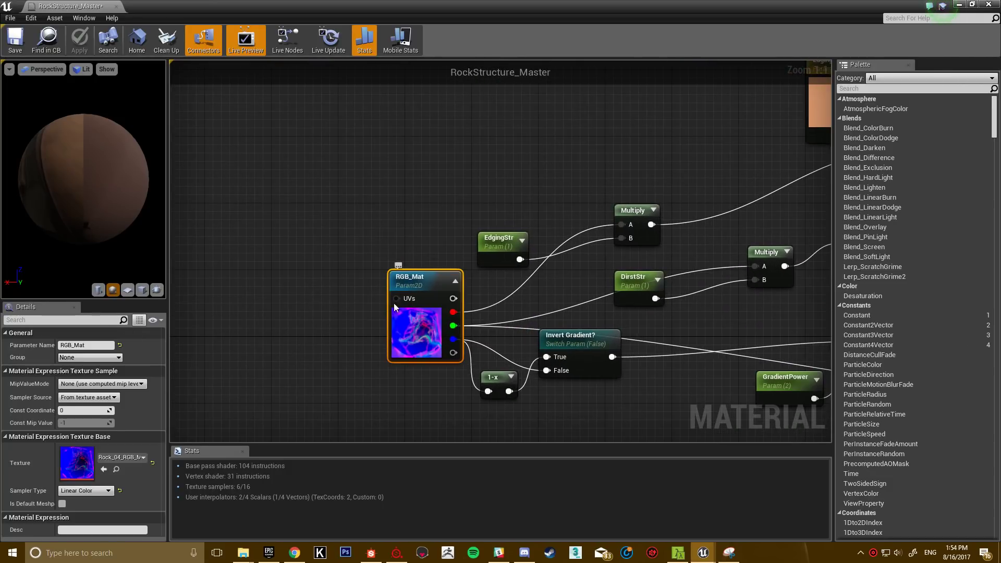
{"action": "left_click_drag", "start_coordinate": [395, 308], "coordinate": [287, 308]}
{"action": "left_click", "coordinate": [466, 305]}
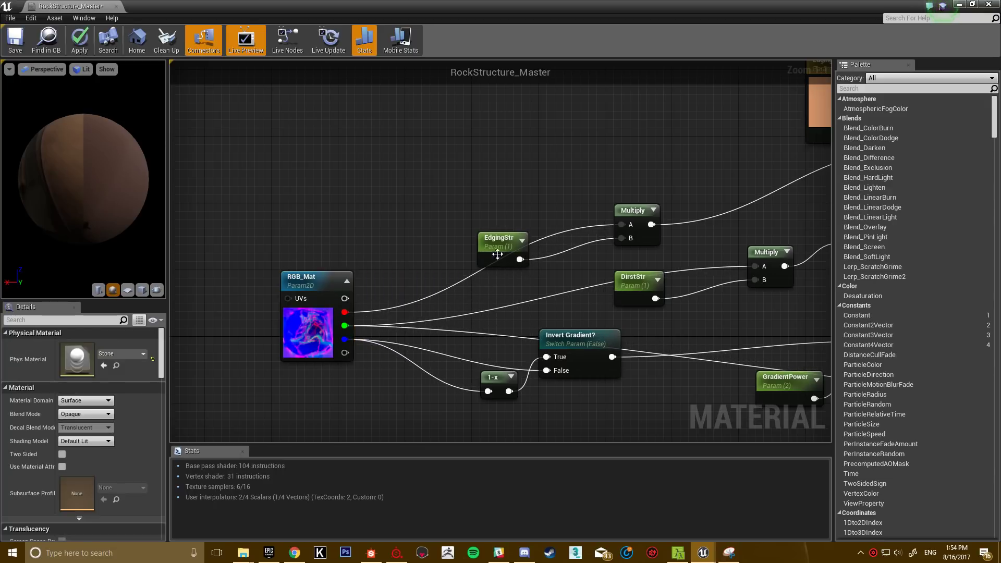
{"action": "mouse_move", "coordinate": [498, 254]}
{"action": "left_mouse_down"}
{"action": "mouse_move", "coordinate": [484, 301]}
{"action": "mouse_move", "coordinate": [492, 252]}
{"action": "left_mouse_up"}
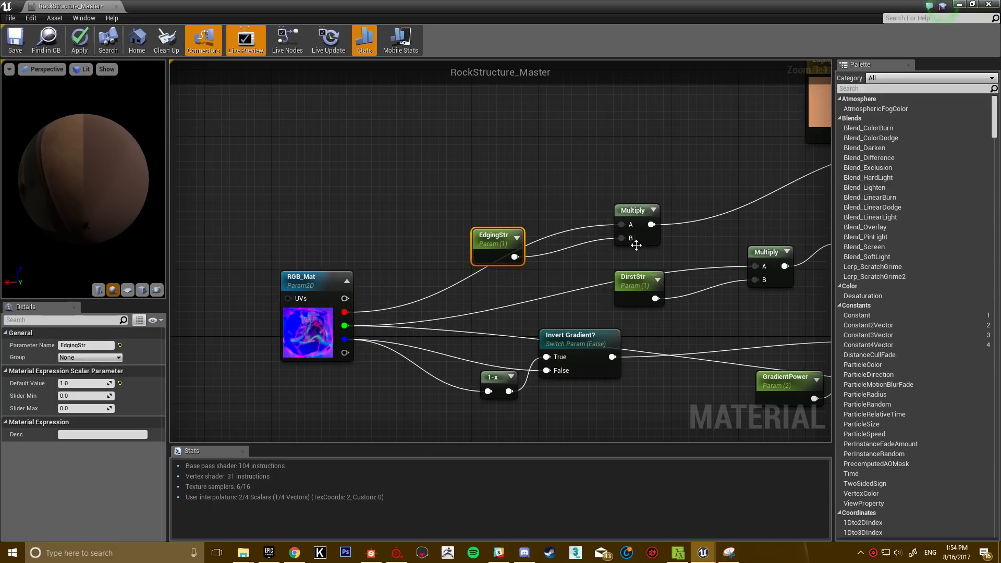
{"action": "left_click", "coordinate": [777, 253]}
{"action": "right_click_drag", "start_coordinate": [777, 252], "coordinate": [469, 184]}
{"action": "left_click", "coordinate": [577, 259]}
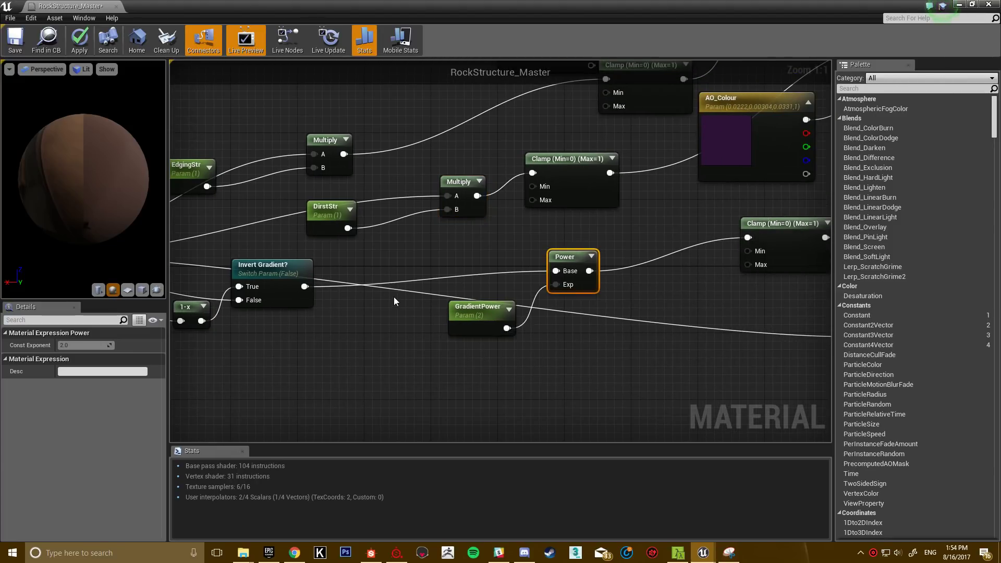
{"action": "right_click_drag", "start_coordinate": [347, 299], "coordinate": [480, 295]}
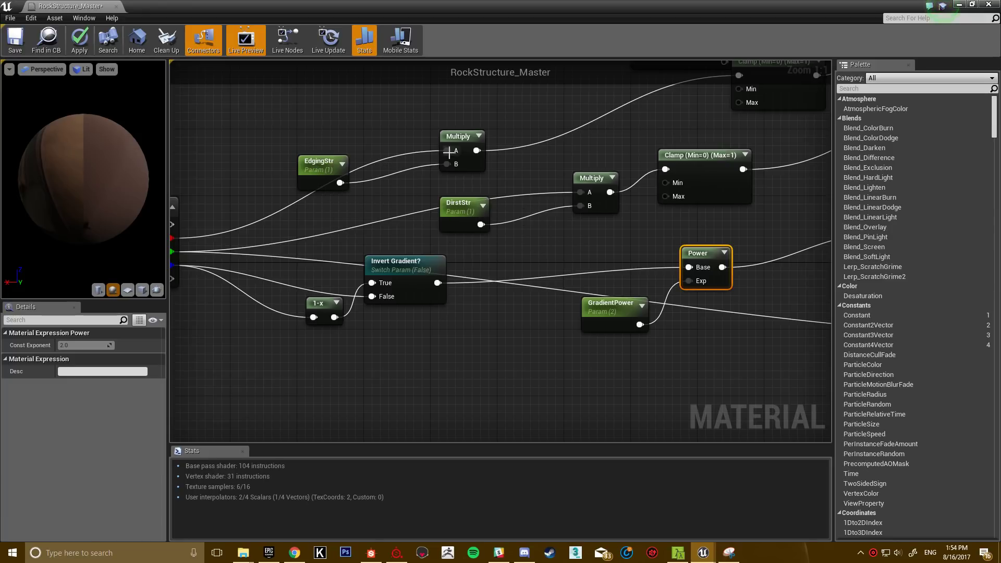
Step: Check the AO_Colour, Edging and Lerp nodes, then show RGB_Mat's Rock_04_RGB_MAT texture details
{"action": "right_click_drag", "start_coordinate": [633, 298], "coordinate": [521, 298]}
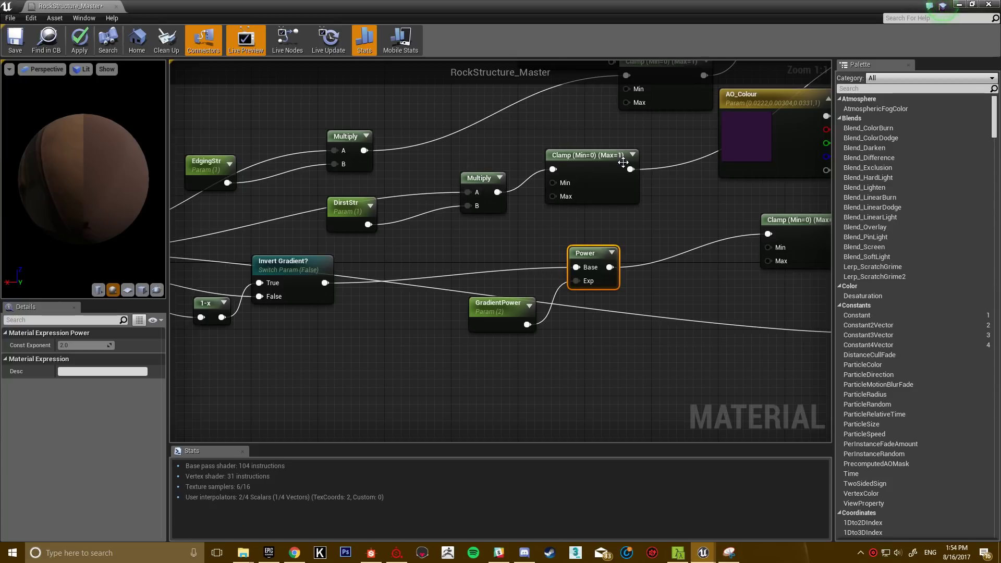
{"action": "right_click_drag", "start_coordinate": [623, 162], "coordinate": [514, 177]}
{"action": "right_click_drag", "start_coordinate": [395, 144], "coordinate": [465, 218]}
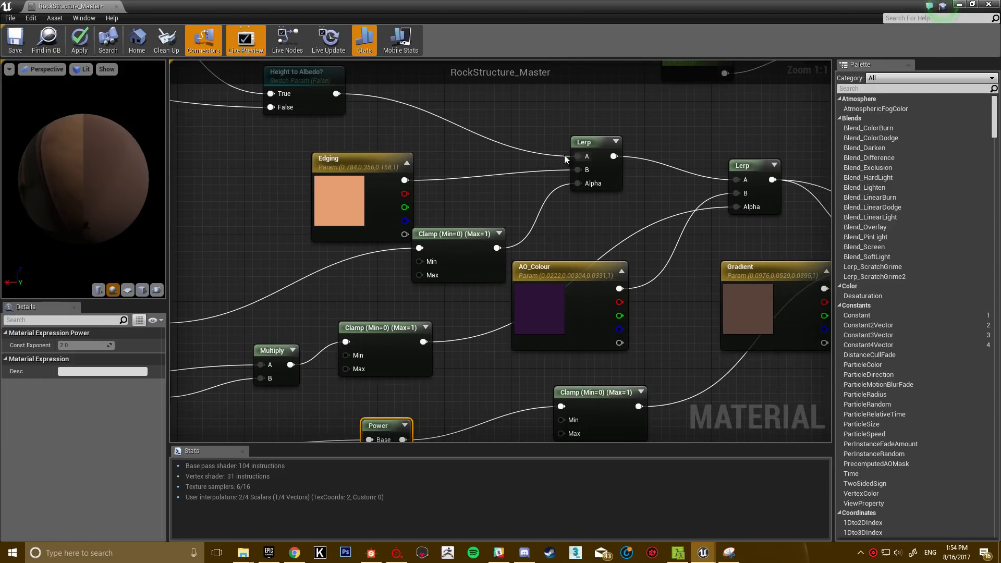
{"action": "right_click_drag", "start_coordinate": [564, 155], "coordinate": [494, 188]}
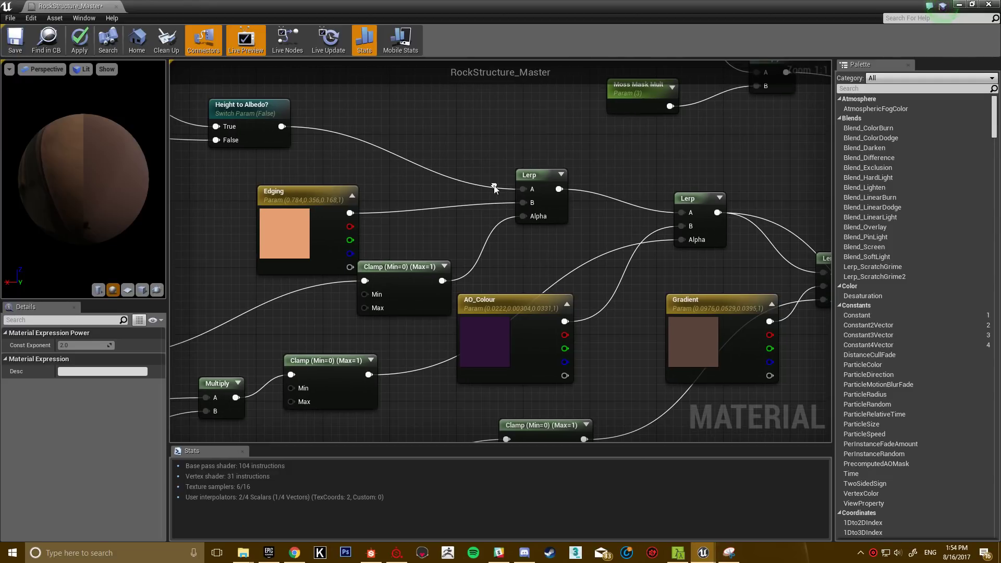
{"action": "left_click", "coordinate": [548, 178]}
{"action": "right_click_drag", "start_coordinate": [351, 256], "coordinate": [731, 196]}
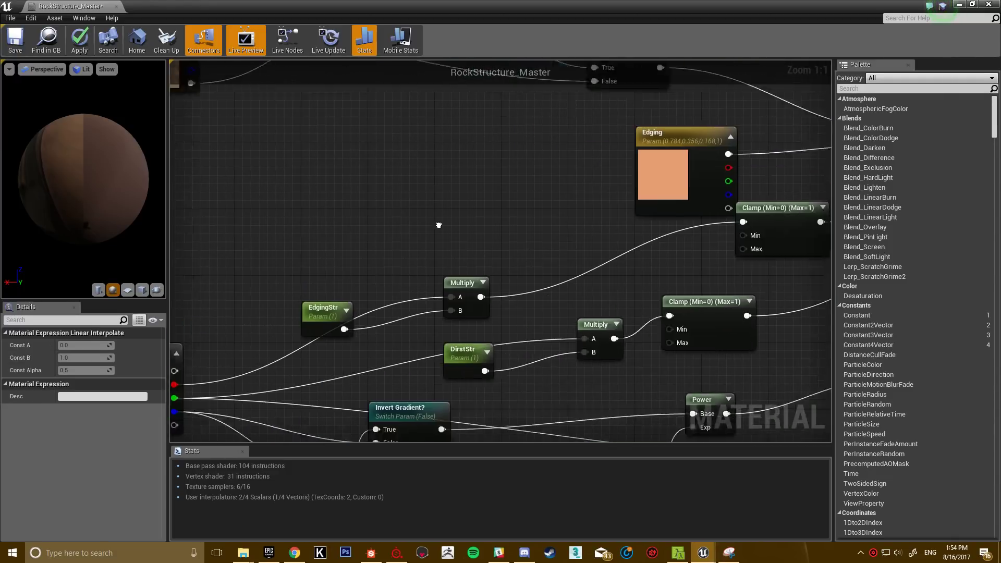
{"action": "right_click_drag", "start_coordinate": [438, 223], "coordinate": [602, 113]}
{"action": "left_click", "coordinate": [313, 300]}
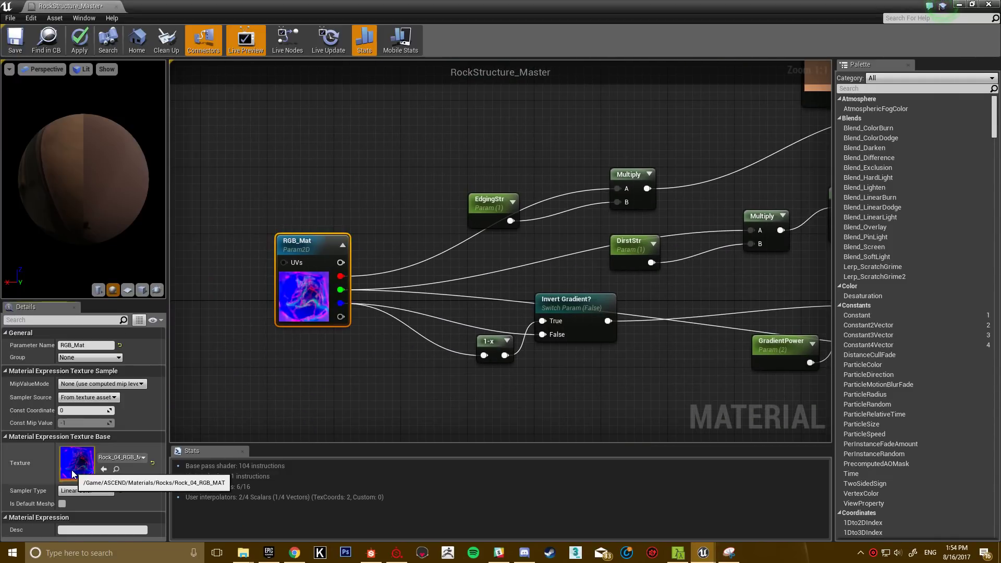
{"action": "double_click", "coordinate": [70, 470]}
{"action": "left_click", "coordinate": [13, 67]}
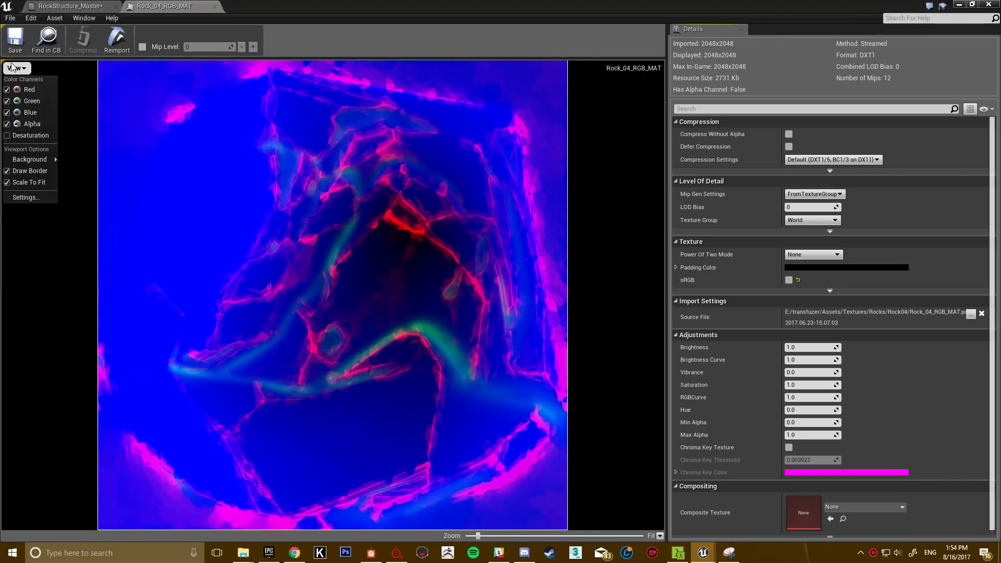
{"action": "left_click", "coordinate": [7, 124]}
{"action": "left_click", "coordinate": [7, 112]}
{"action": "left_click", "coordinate": [7, 101]}
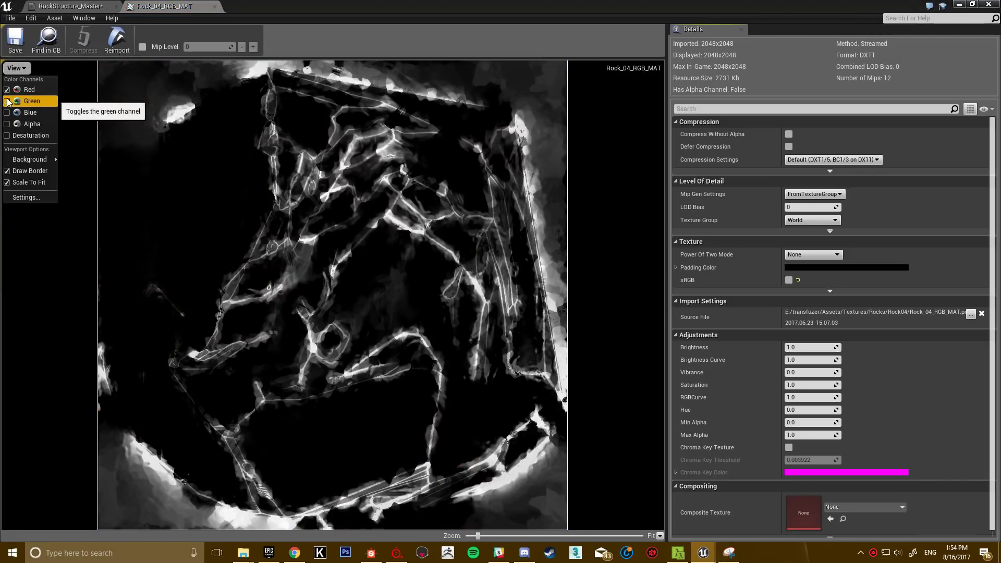
{"action": "left_click", "coordinate": [6, 90]}
{"action": "left_click", "coordinate": [5, 101]}
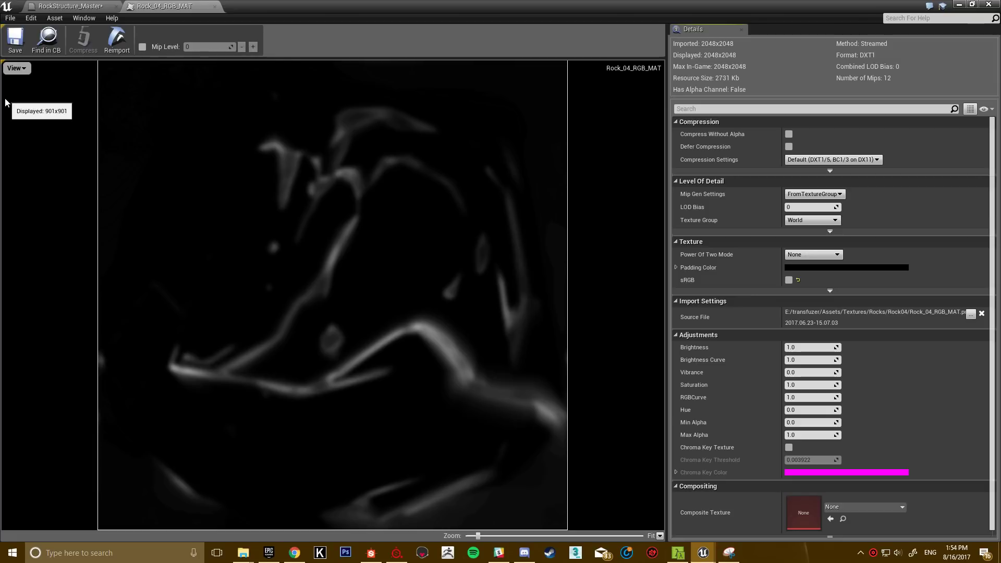
{"action": "left_click", "coordinate": [15, 68]}
{"action": "left_click", "coordinate": [7, 113]}
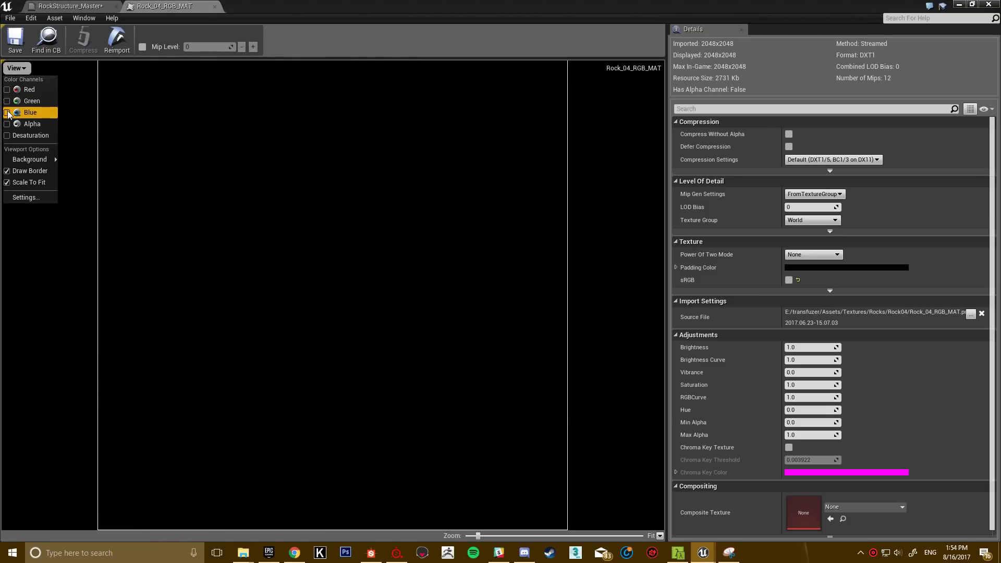
{"action": "left_click", "coordinate": [215, 7]}
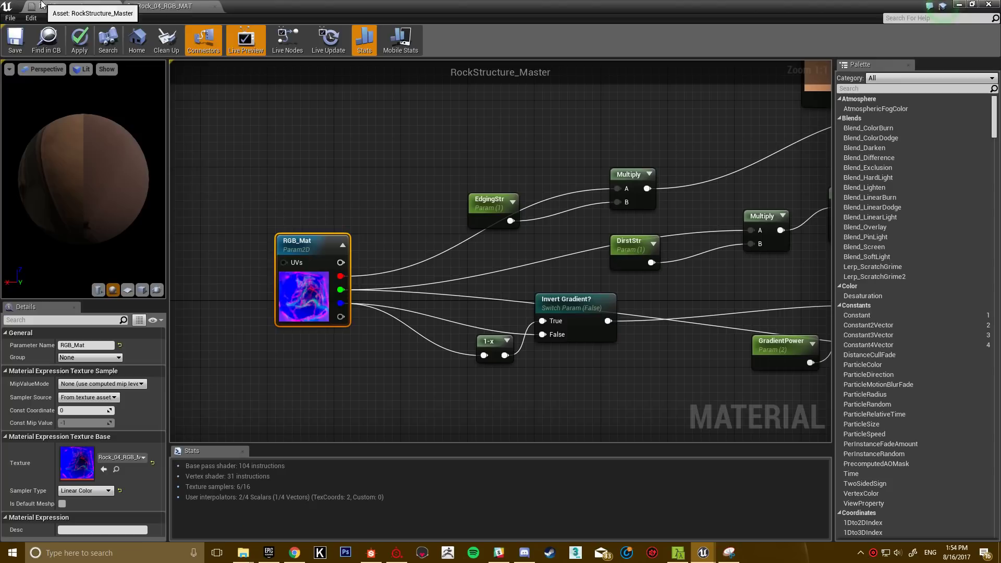
Step: Inspect the first Lerp node and the Edging, AO_Colour and Gradient colour parameters
{"action": "right_click_drag", "start_coordinate": [522, 238], "coordinate": [437, 223]}
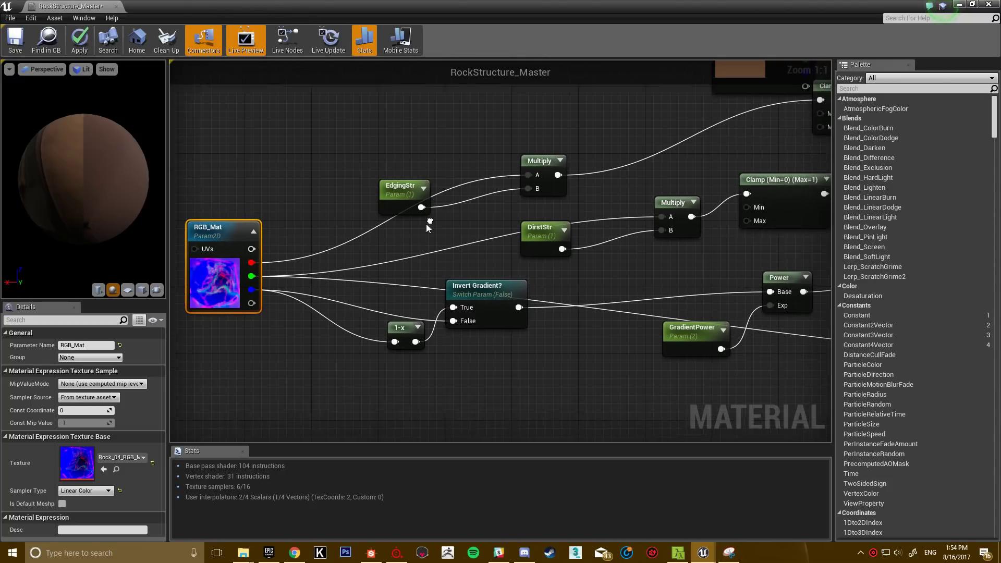
{"action": "right_click_drag", "start_coordinate": [648, 204], "coordinate": [448, 259]}
{"action": "right_click_drag", "start_coordinate": [634, 187], "coordinate": [542, 312]}
{"action": "left_click", "coordinate": [508, 172]}
{"action": "right_click_drag", "start_coordinate": [446, 159], "coordinate": [602, 139]}
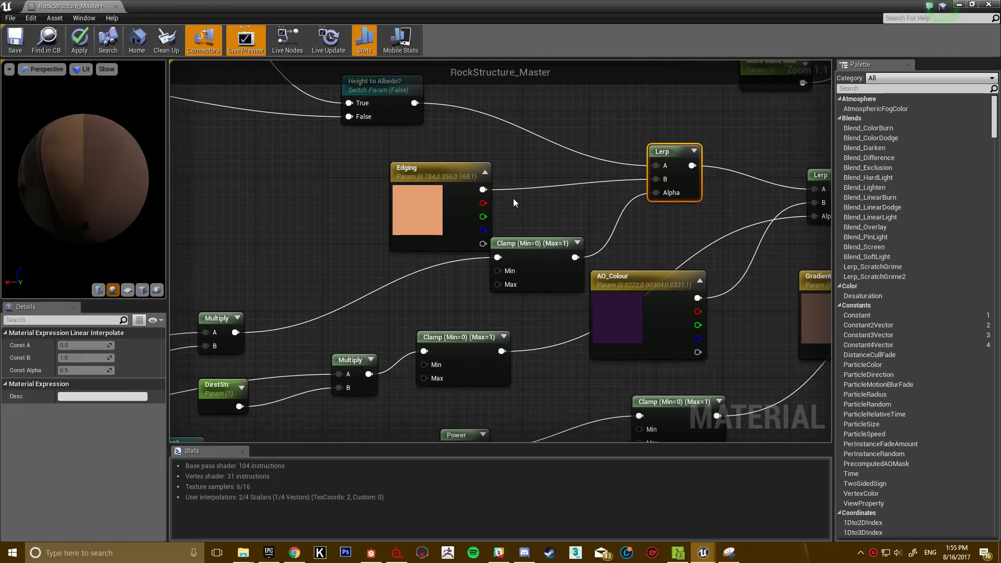
{"action": "left_click", "coordinate": [424, 191]}
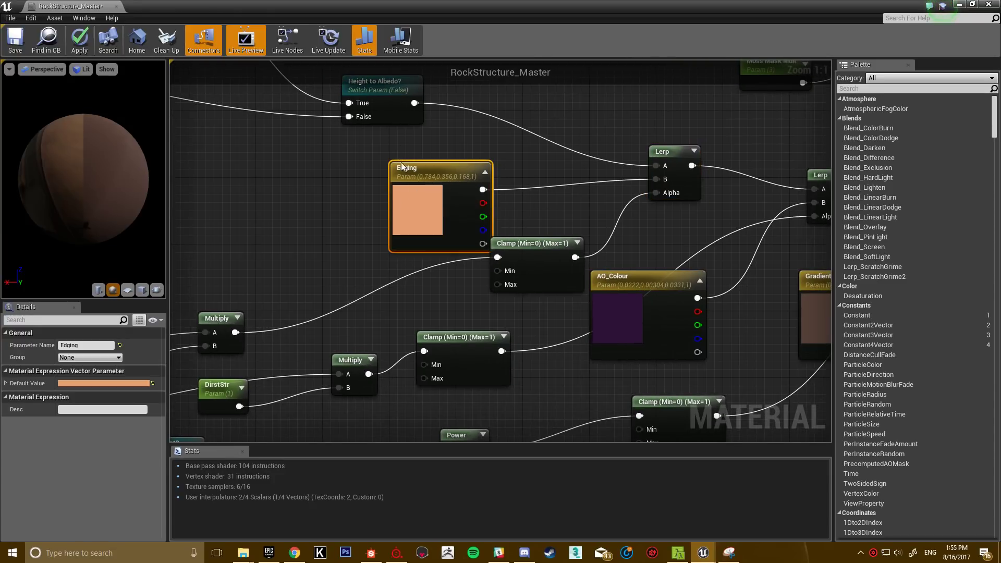
{"action": "right_click_drag", "start_coordinate": [725, 204], "coordinate": [633, 197]}
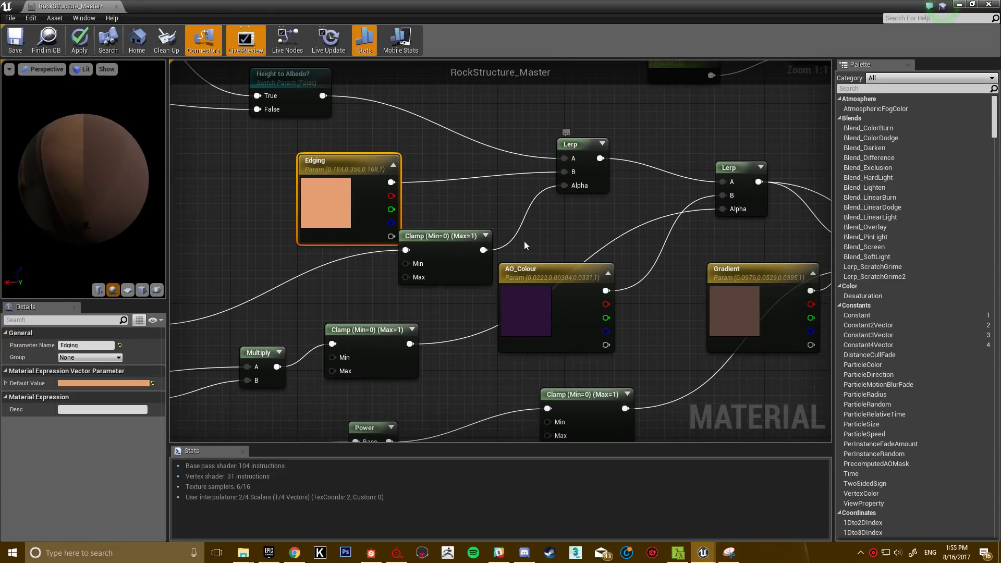
{"action": "right_click_drag", "start_coordinate": [524, 241], "coordinate": [414, 215]}
{"action": "left_click", "coordinate": [433, 274]}
{"action": "right_click_drag", "start_coordinate": [536, 151], "coordinate": [404, 160]}
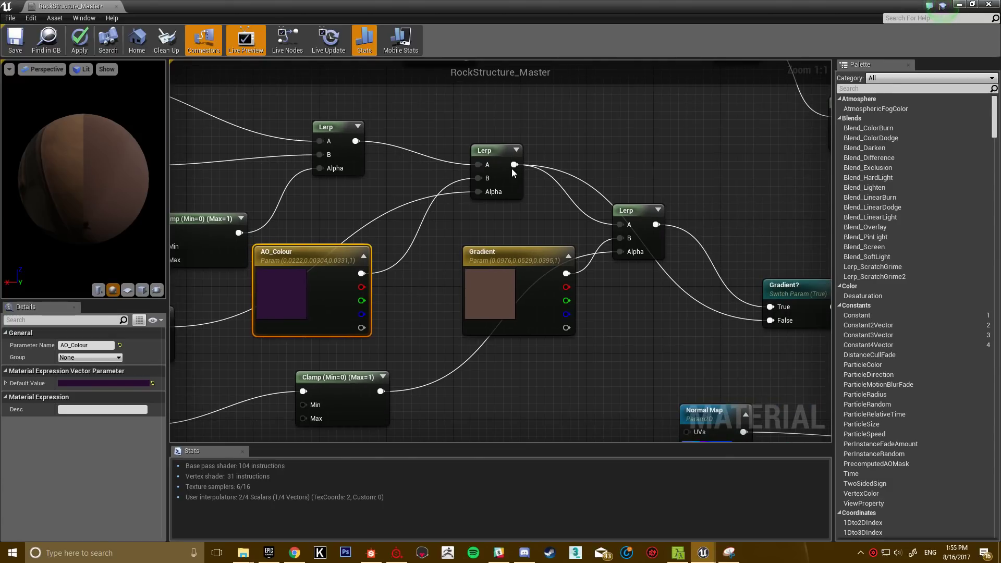
{"action": "right_click_drag", "start_coordinate": [543, 247], "coordinate": [509, 224]}
{"action": "left_click", "coordinate": [481, 267]}
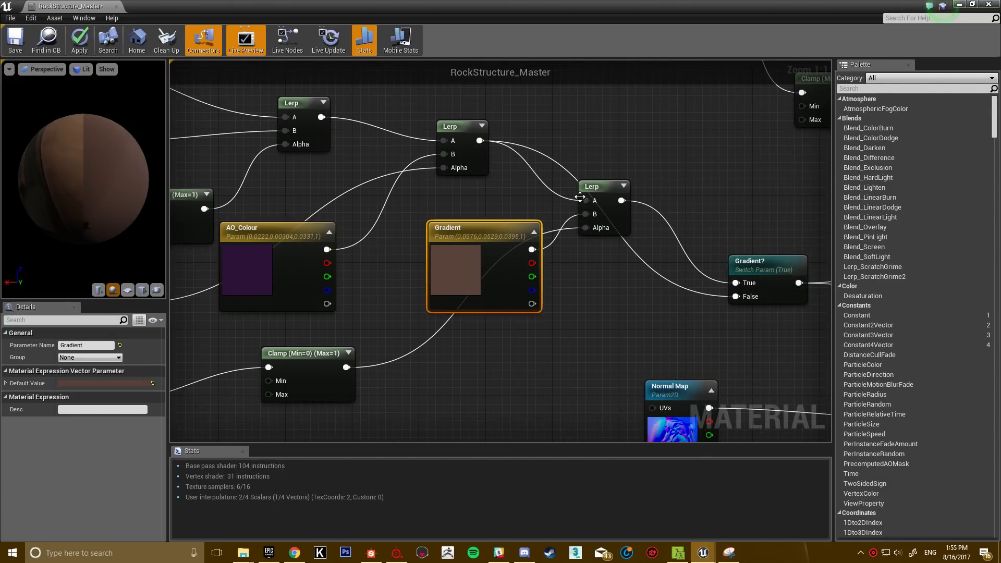
Step: Pan to the output node, close RockStructure_Master applying the changes, and open M_Rock04_Test
{"action": "right_click_drag", "start_coordinate": [615, 181], "coordinate": [583, 163]}
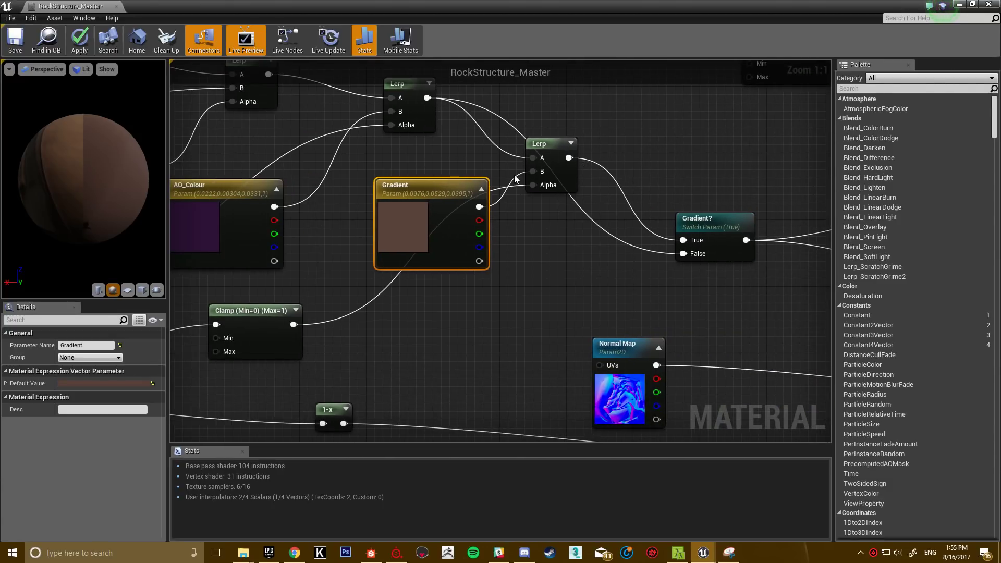
{"action": "right_click_drag", "start_coordinate": [665, 181], "coordinate": [502, 200]}
{"action": "right_click_drag", "start_coordinate": [674, 198], "coordinate": [481, 208]}
{"action": "scroll", "coordinate": [488, 229], "scroll_direction": "down", "scroll_amount": 2}
{"action": "scroll", "coordinate": [509, 243], "scroll_direction": "down", "scroll_amount": 1}
{"action": "right_click_drag", "start_coordinate": [587, 267], "coordinate": [437, 228]}
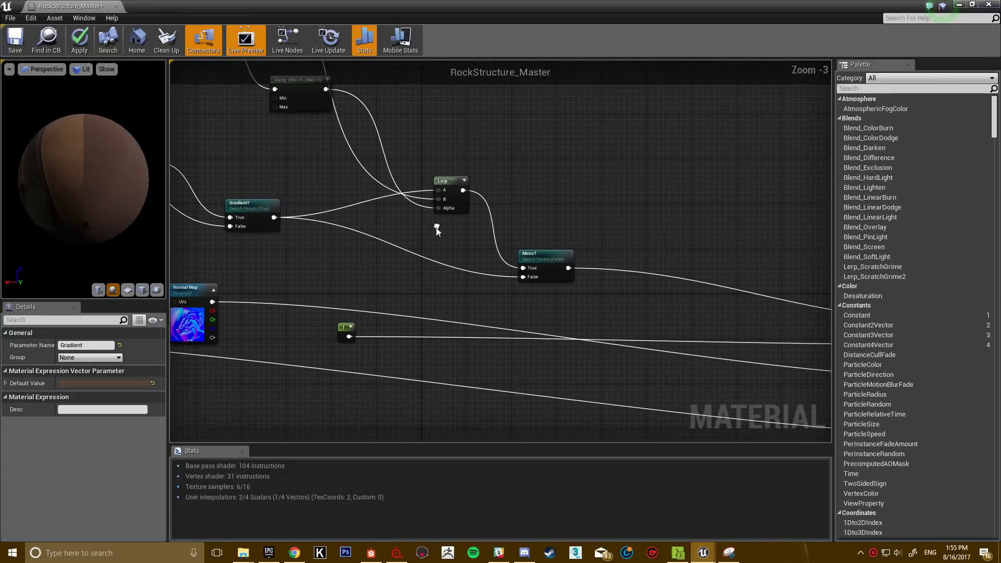
{"action": "right_click_drag", "start_coordinate": [661, 301], "coordinate": [479, 270]}
{"action": "right_click_drag", "start_coordinate": [533, 292], "coordinate": [414, 241]}
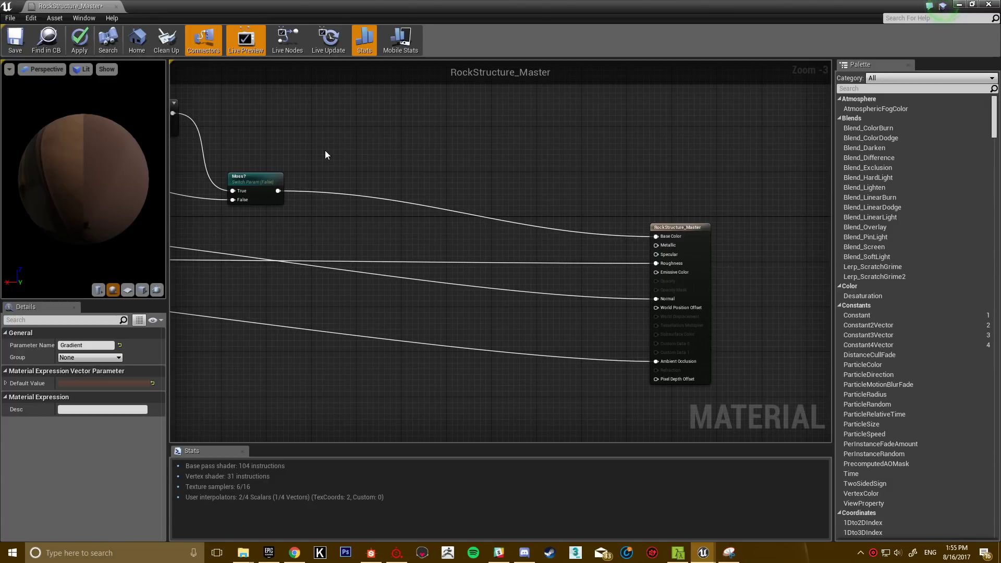
{"action": "left_click", "coordinate": [115, 6]}
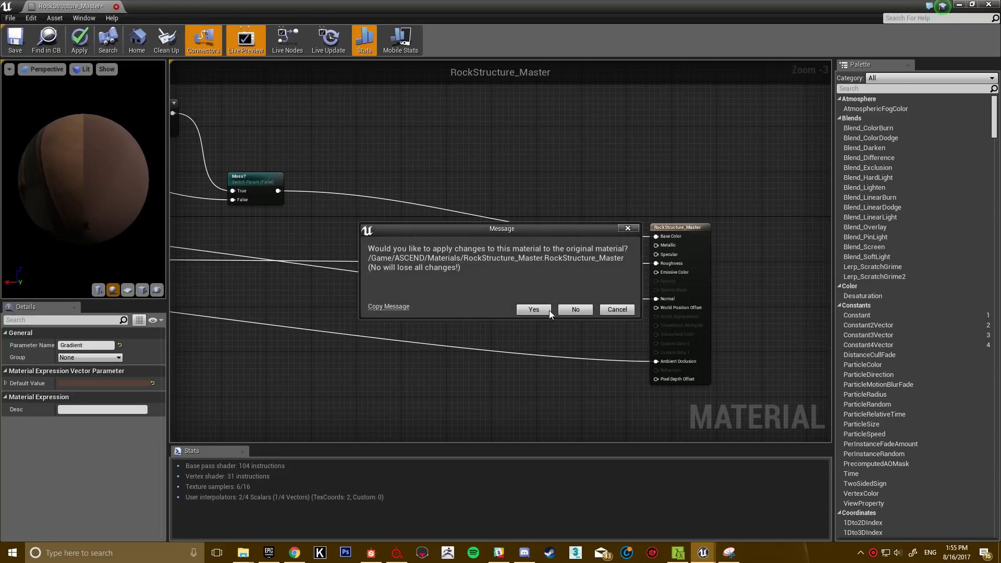
{"action": "left_click", "coordinate": [575, 310]}
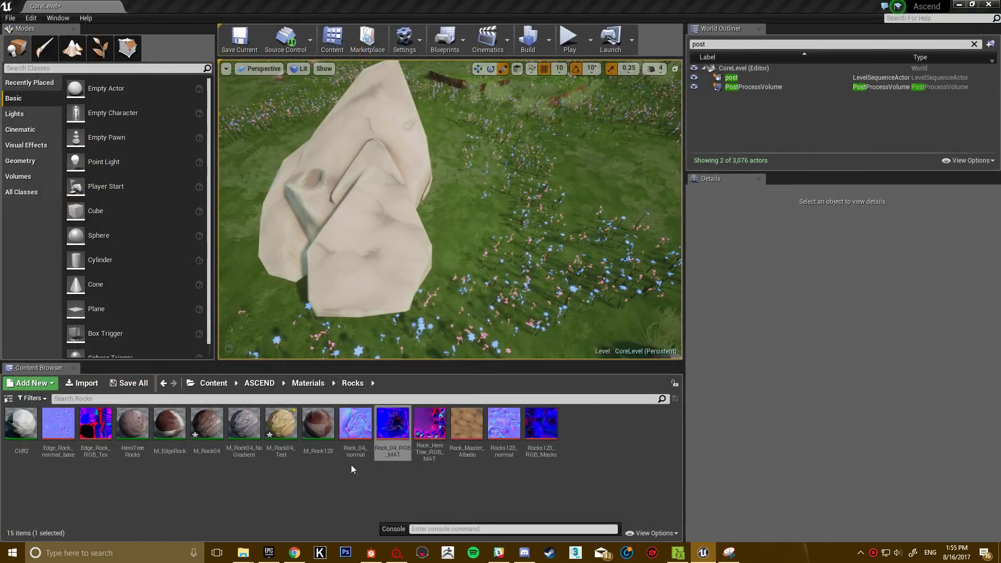
{"action": "double_click", "coordinate": [278, 425]}
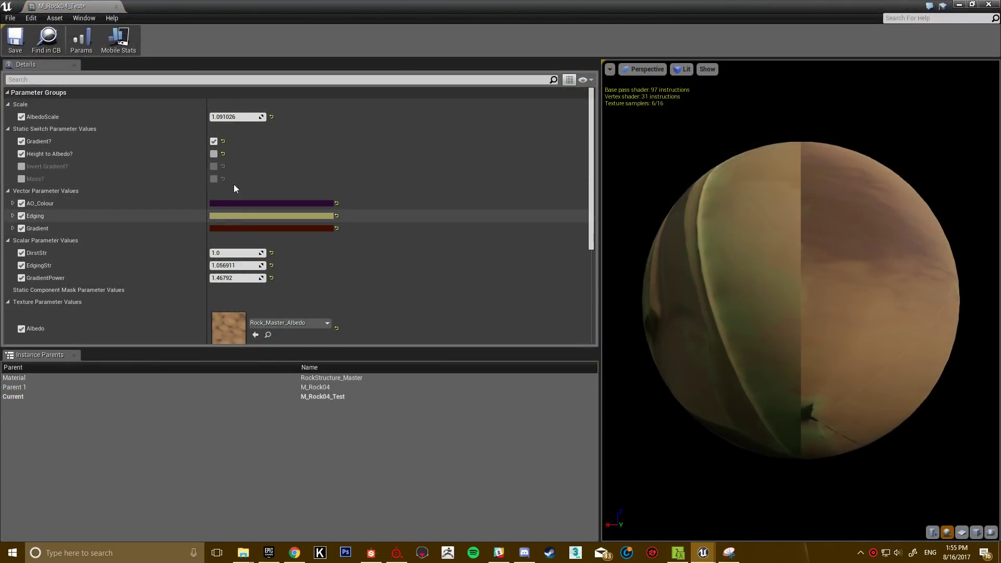
Step: Reopen M_Rock04_Test docked on the right half, beside the level viewport
{"action": "left_click", "coordinate": [117, 7]}
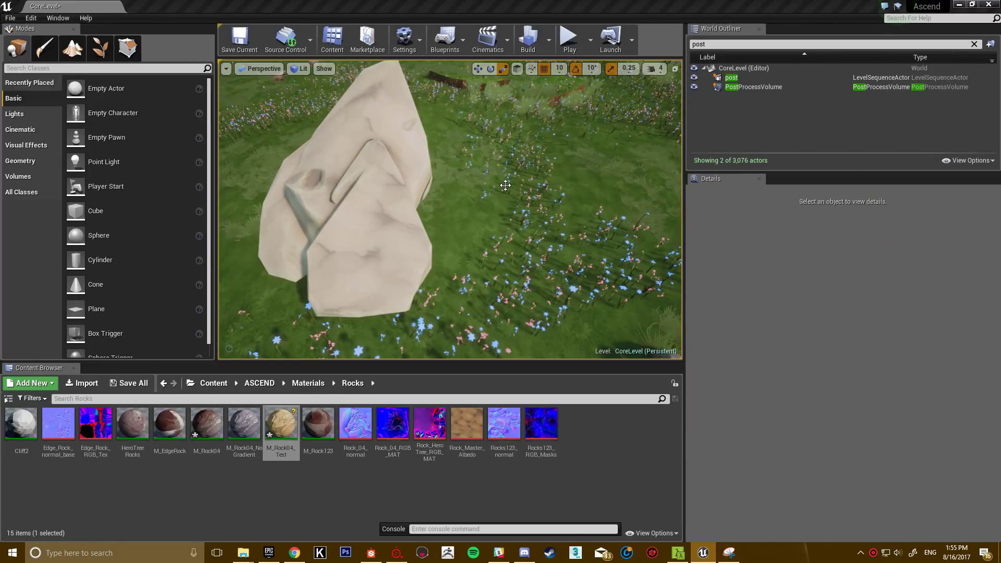
{"action": "right_click_drag", "start_coordinate": [450, 219], "coordinate": [373, 229]}
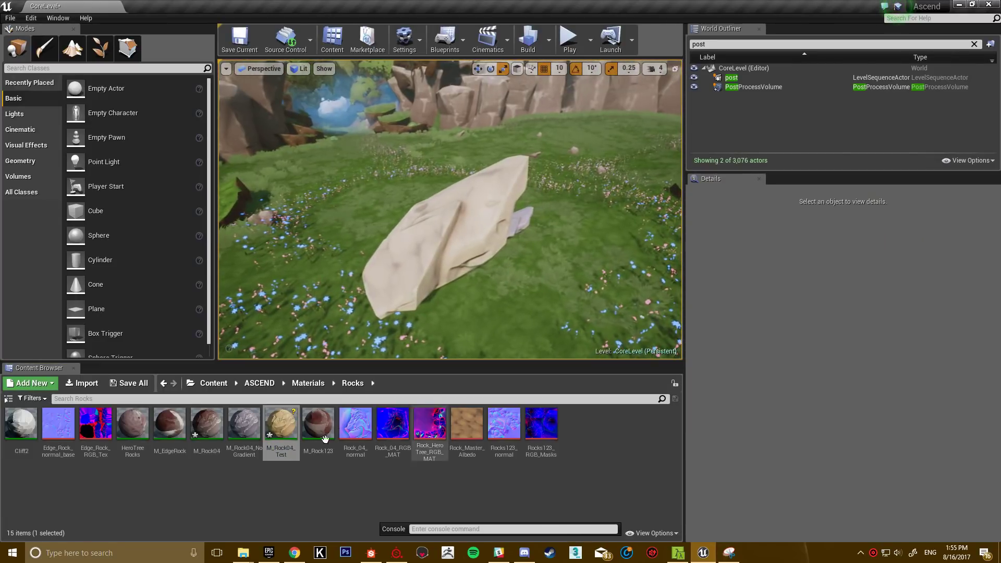
{"action": "double_click", "coordinate": [295, 423]}
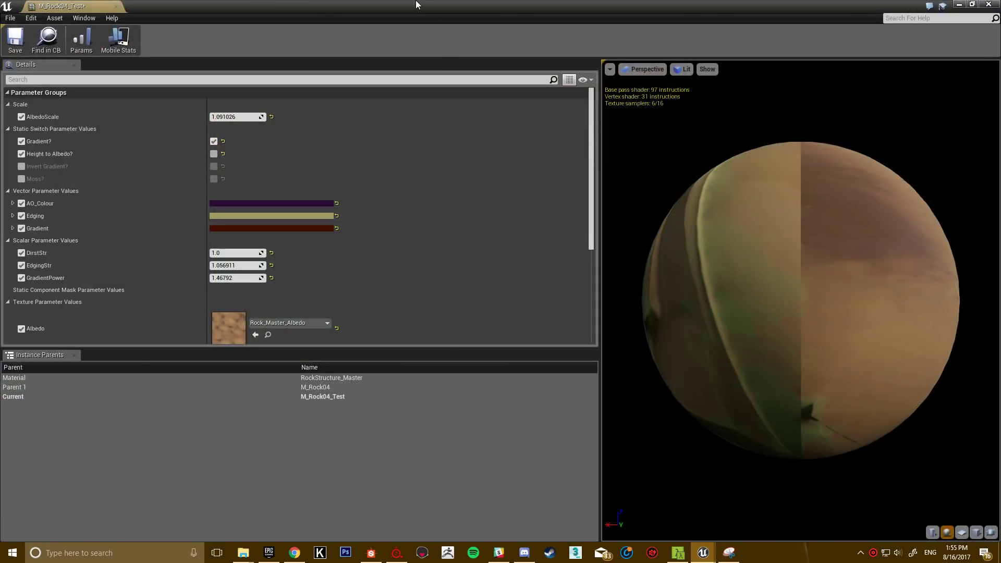
{"action": "key", "text": "super+Right"}
{"action": "left_click", "coordinate": [780, 5]}
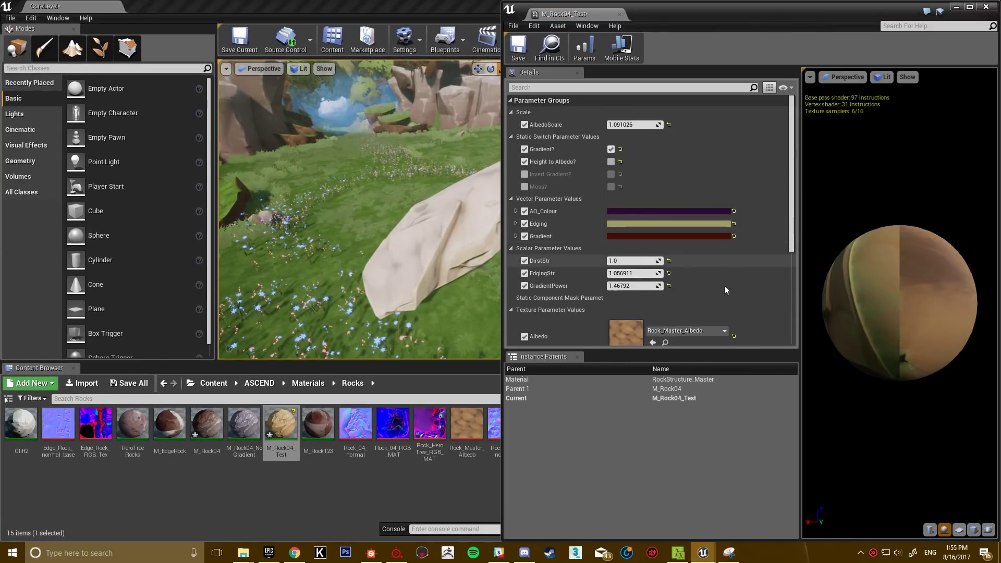
Step: Change AO_Colour to bright green and raise GradientPower to 1.445661 and EdgingStr to 4.380805
{"action": "left_click", "coordinate": [630, 211]}
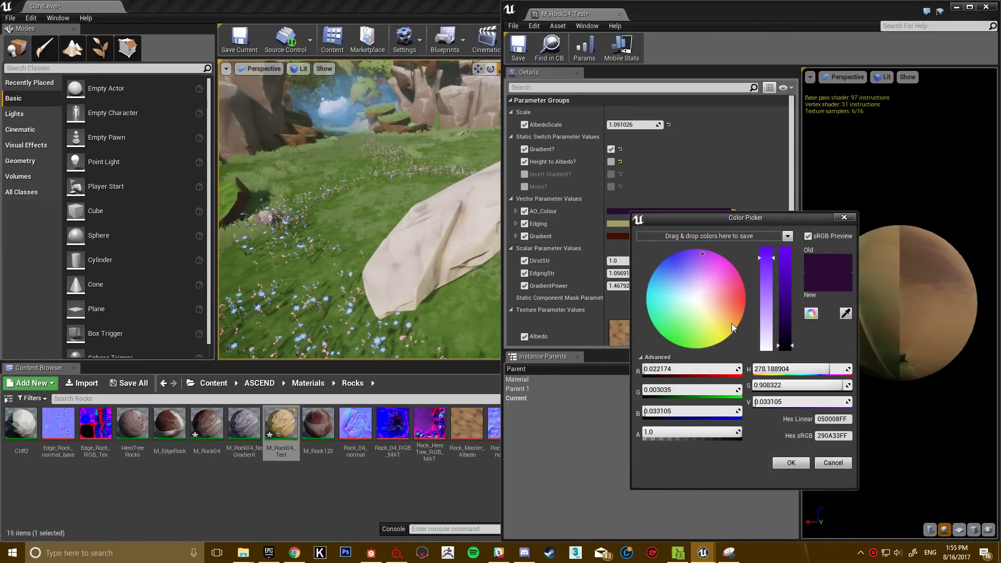
{"action": "left_click_drag", "start_coordinate": [731, 307], "coordinate": [682, 368]}
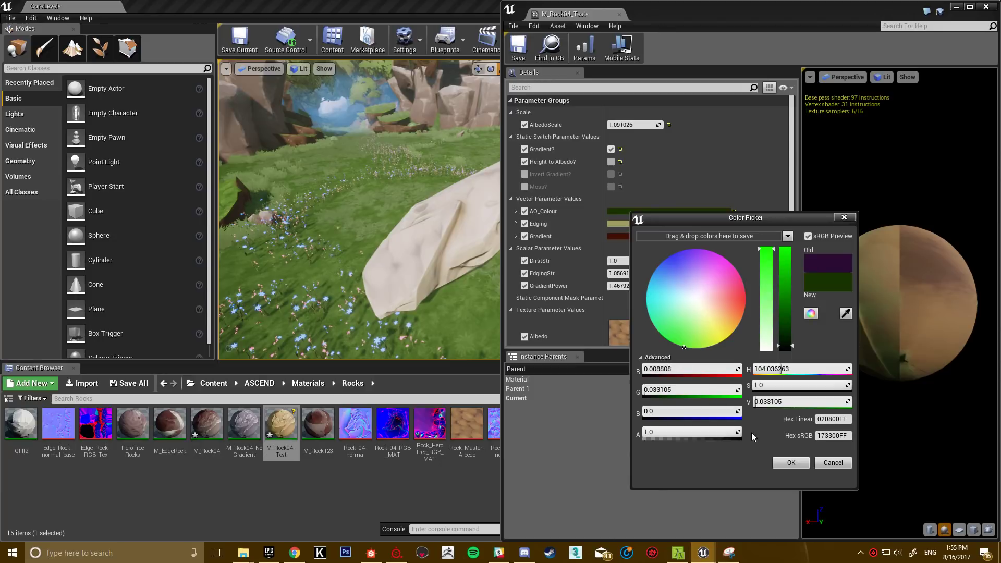
{"action": "left_click_drag", "start_coordinate": [789, 318], "coordinate": [797, 336]}
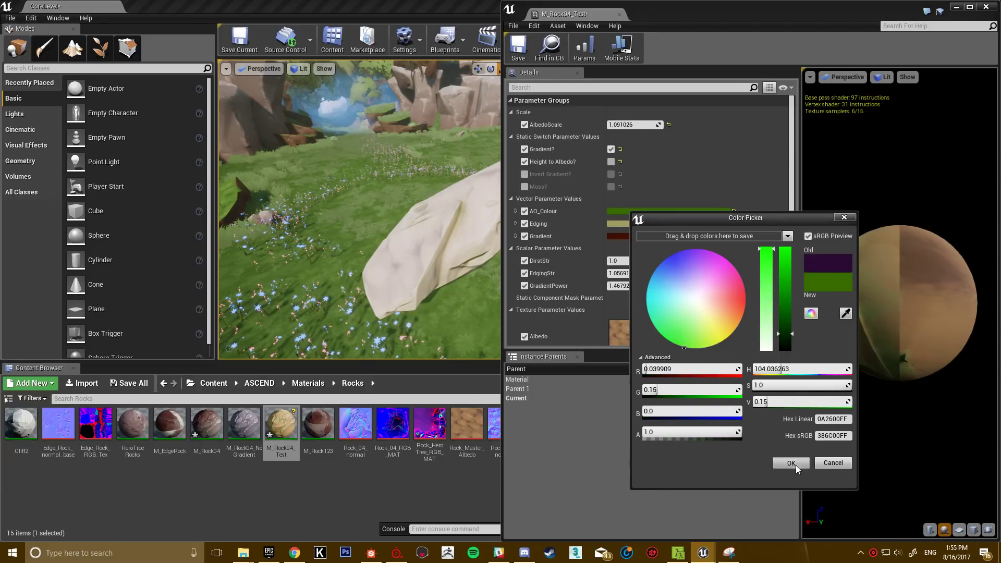
{"action": "left_click", "coordinate": [791, 464]}
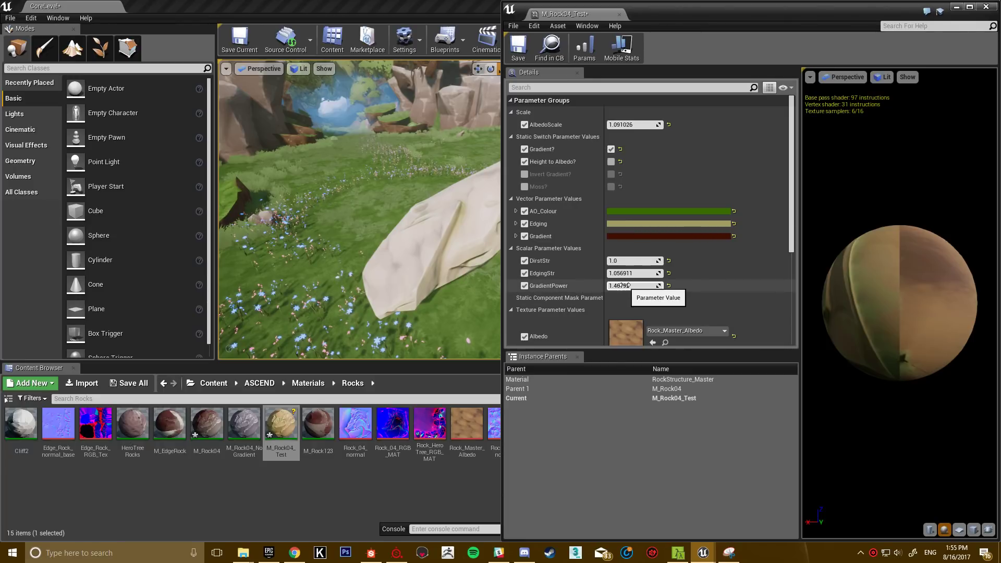
{"action": "left_click_drag", "start_coordinate": [634, 286], "coordinate": [649, 286]}
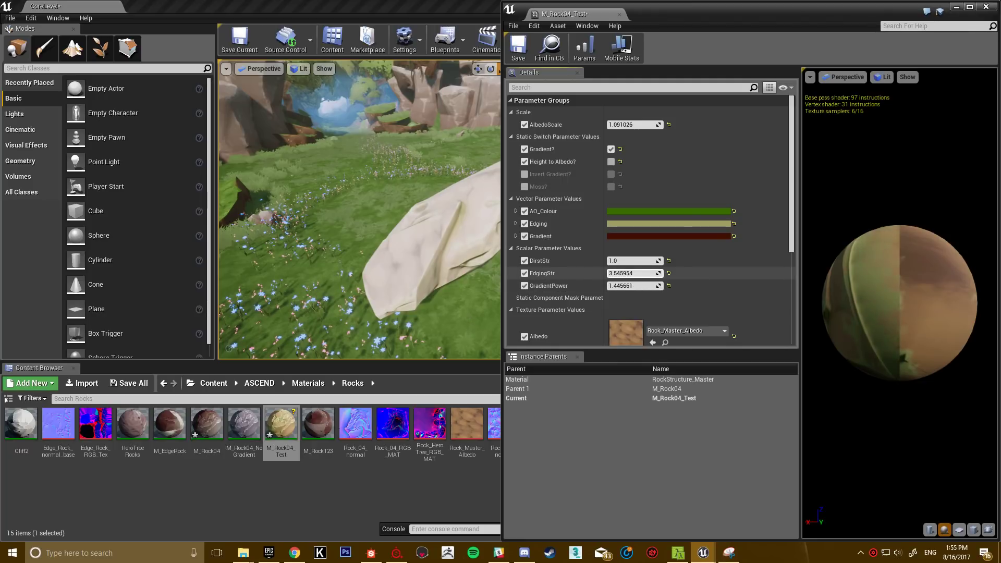
{"action": "left_click_drag", "start_coordinate": [633, 273], "coordinate": [652, 261]}
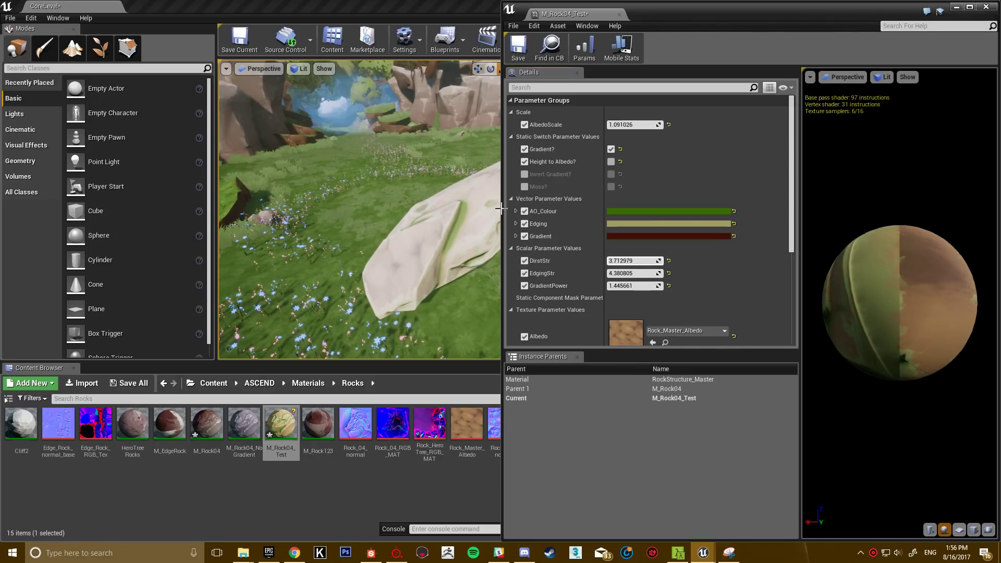
Step: Set the Edging colour to magenta and raise EdgingStr to 26.978243
{"action": "left_click", "coordinate": [631, 225]}
{"action": "left_click_drag", "start_coordinate": [737, 314], "coordinate": [747, 301]}
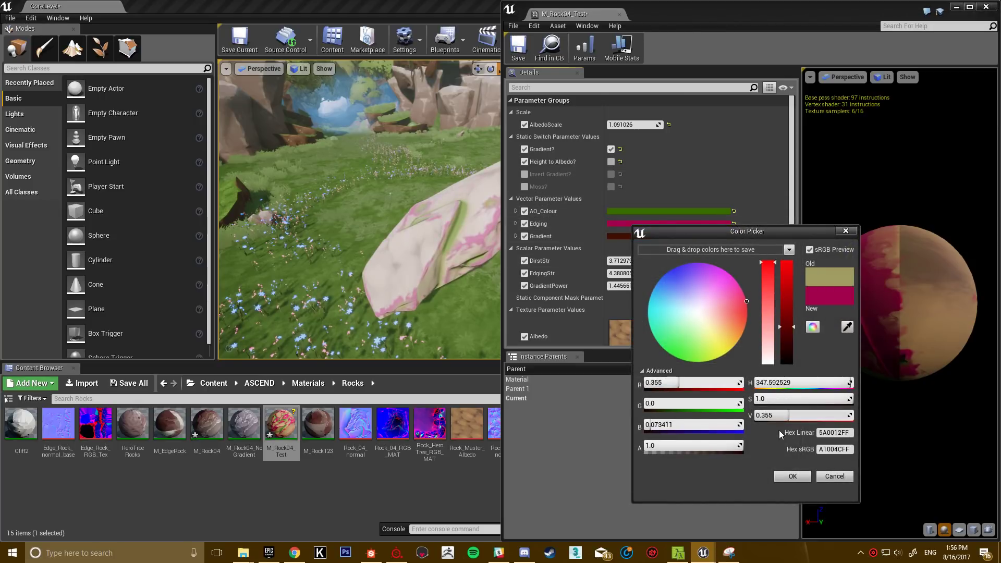
{"action": "left_click", "coordinate": [793, 476]}
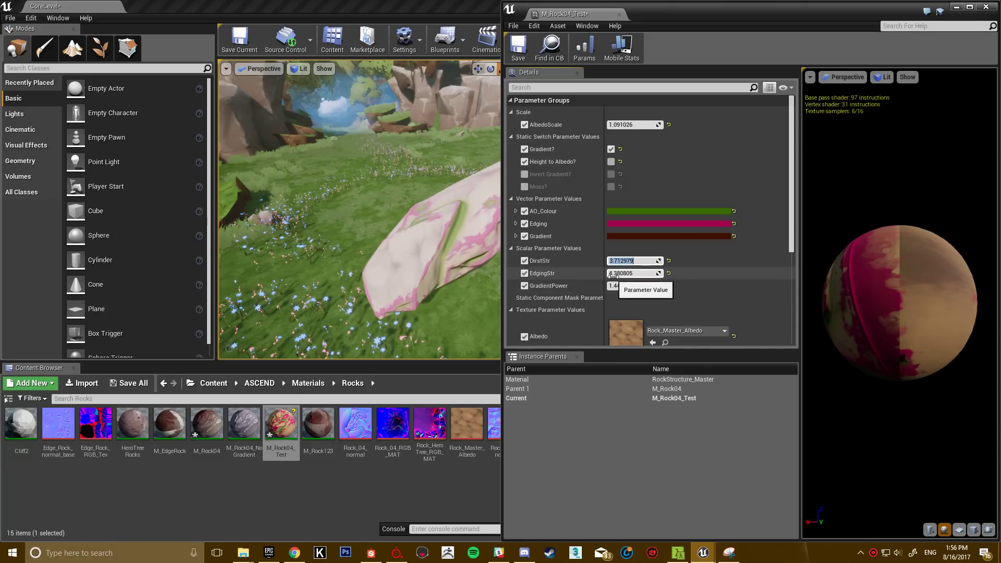
{"action": "left_click_drag", "start_coordinate": [613, 277], "coordinate": [675, 277]}
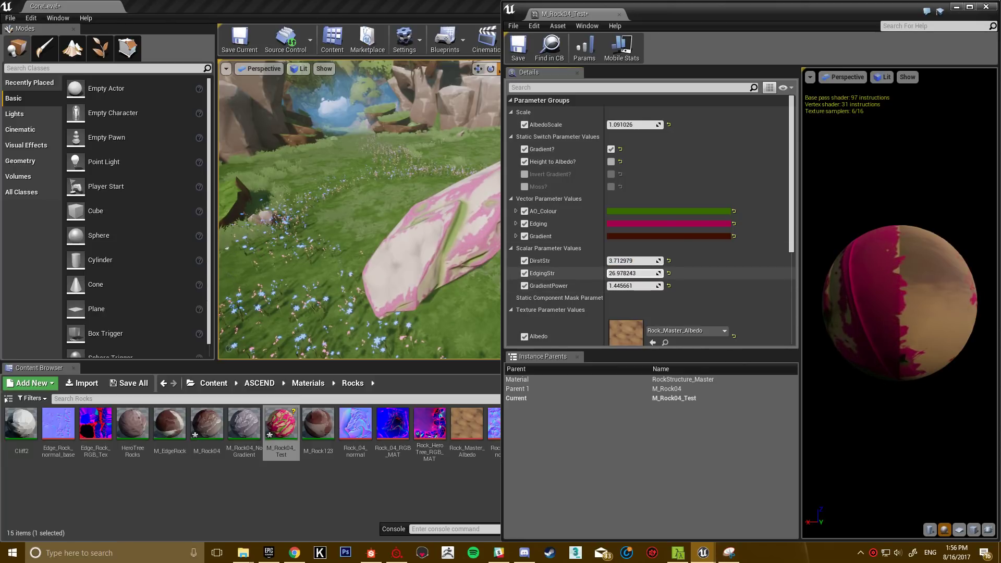
Step: Change the Gradient colour to bright blue and set GradientPower to about 1.87
{"action": "left_click", "coordinate": [643, 235]}
{"action": "left_click_drag", "start_coordinate": [759, 331], "coordinate": [668, 280]}
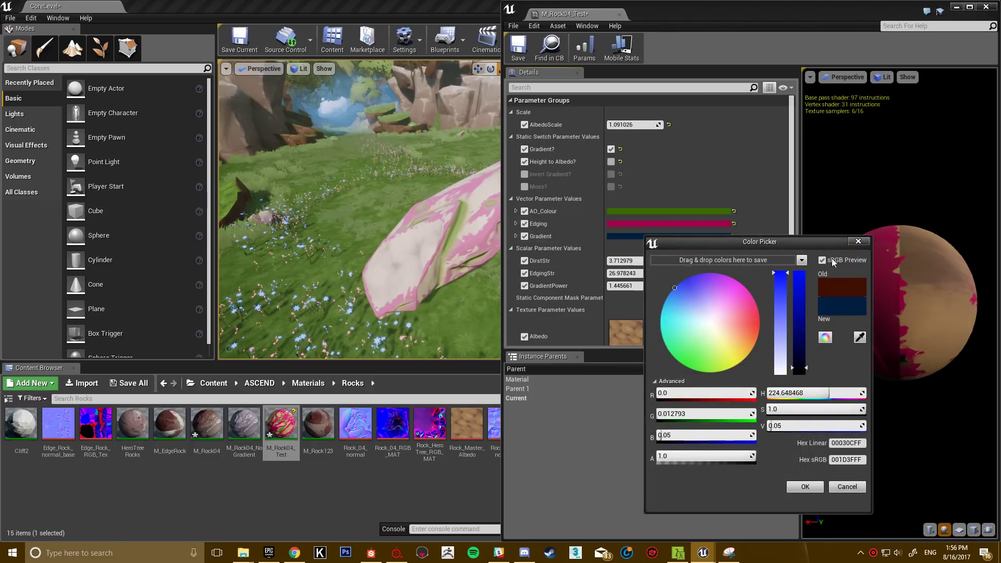
{"action": "left_click", "coordinate": [800, 282]}
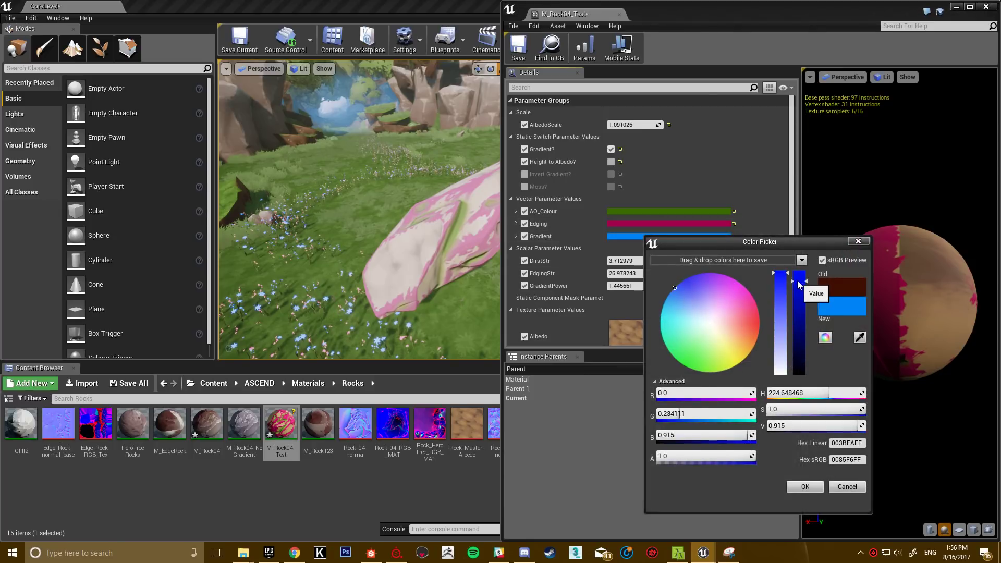
{"action": "left_click", "coordinate": [822, 489]}
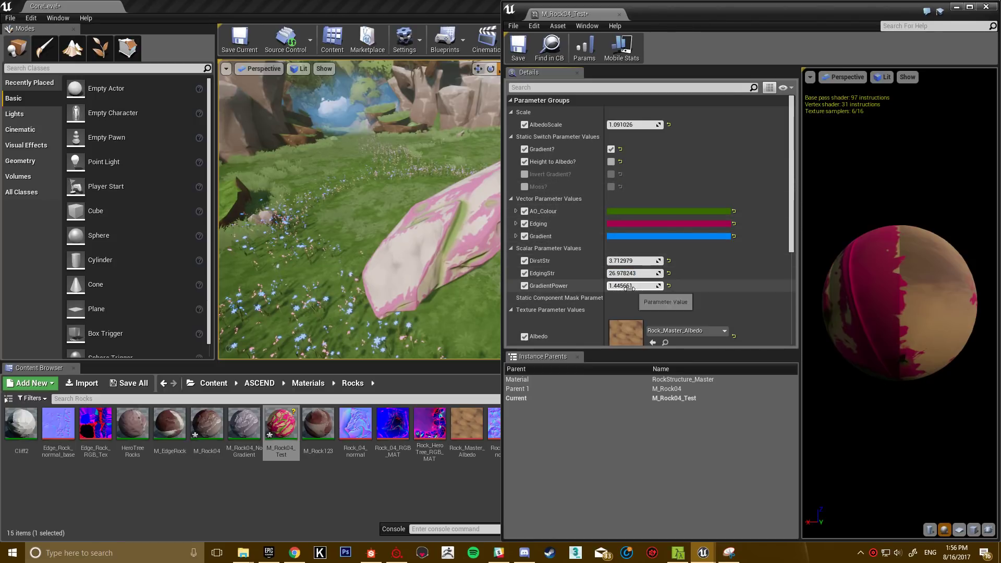
{"action": "left_click_drag", "start_coordinate": [634, 286], "coordinate": [657, 286]}
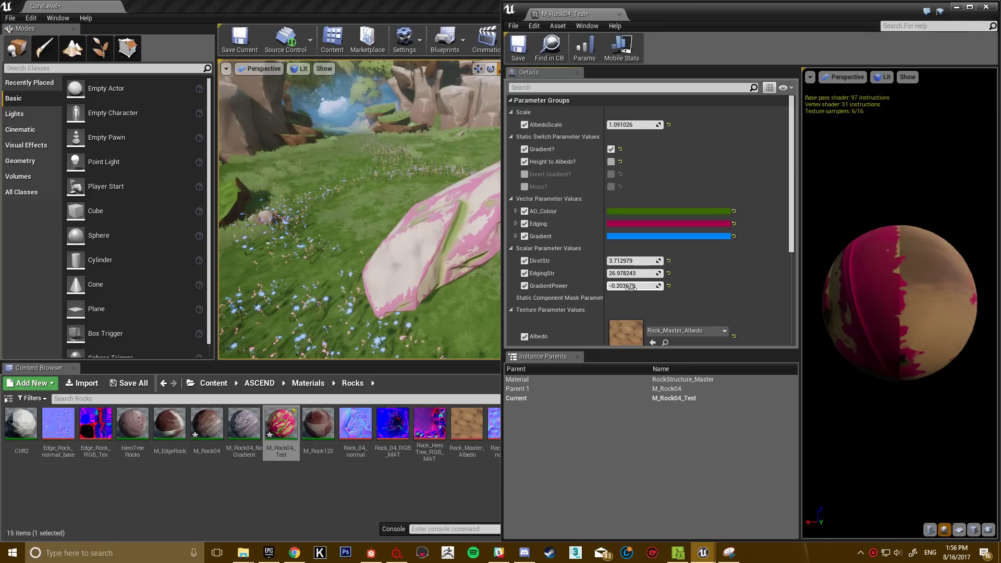
{"action": "left_click_drag", "start_coordinate": [634, 286], "coordinate": [652, 285]}
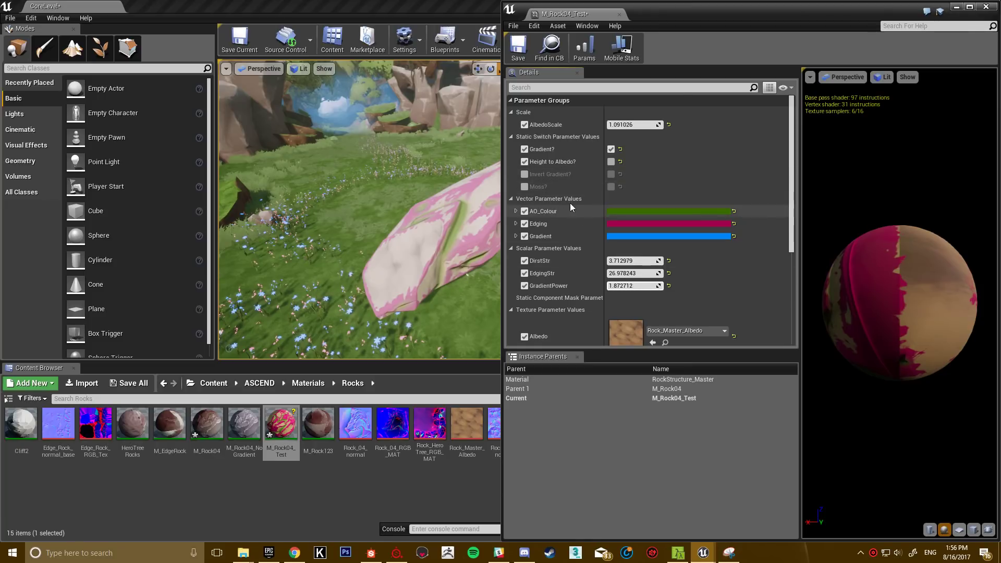
Step: Turn on the Height to Albedo? static switch on M_Rock04_Test
{"action": "left_click", "coordinate": [611, 161]}
{"action": "scroll", "coordinate": [651, 285], "scroll_direction": "down", "scroll_amount": 6}
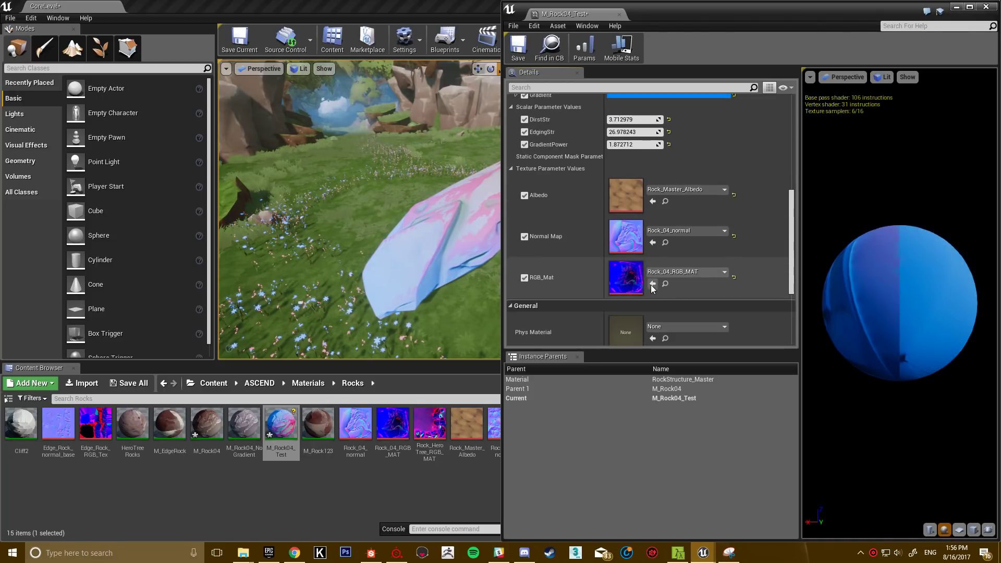
{"action": "scroll", "coordinate": [675, 258], "scroll_direction": "up", "scroll_amount": 3}
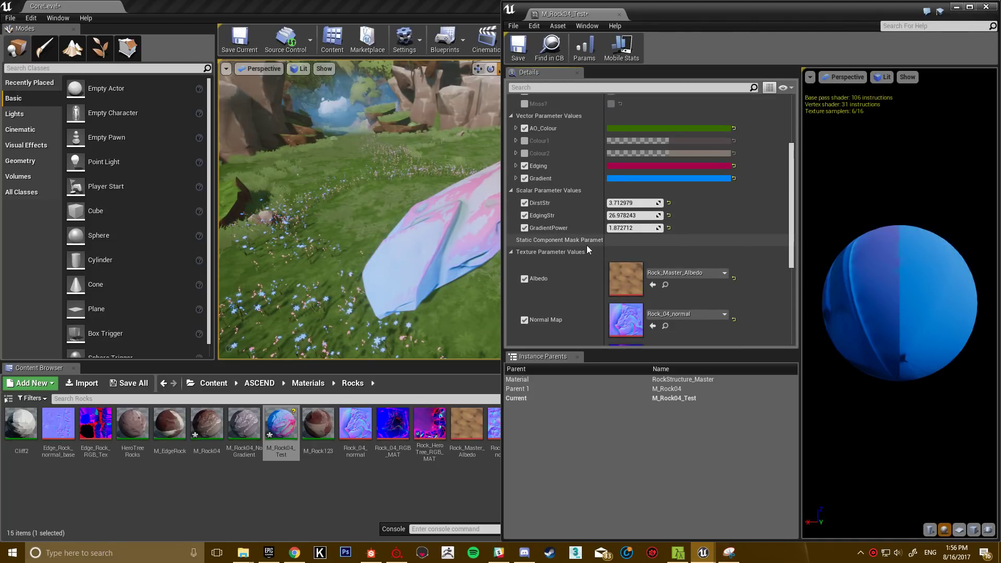
{"action": "scroll", "coordinate": [586, 245], "scroll_direction": "down", "scroll_amount": 5}
{"action": "scroll", "coordinate": [571, 224], "scroll_direction": "up", "scroll_amount": 5}
{"action": "scroll", "coordinate": [574, 208], "scroll_direction": "up", "scroll_amount": 4}
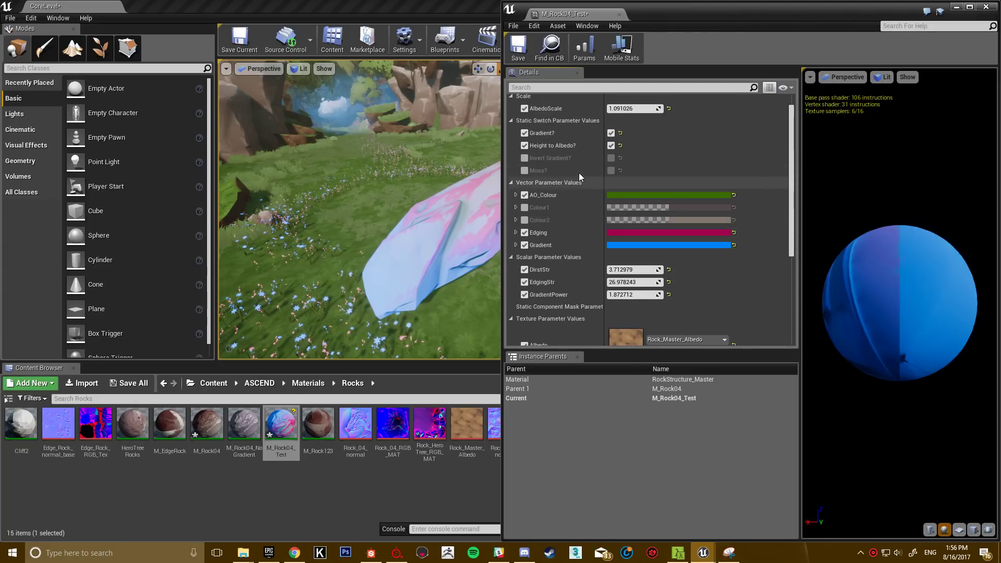
{"action": "scroll", "coordinate": [625, 251], "scroll_direction": "down", "scroll_amount": 3}
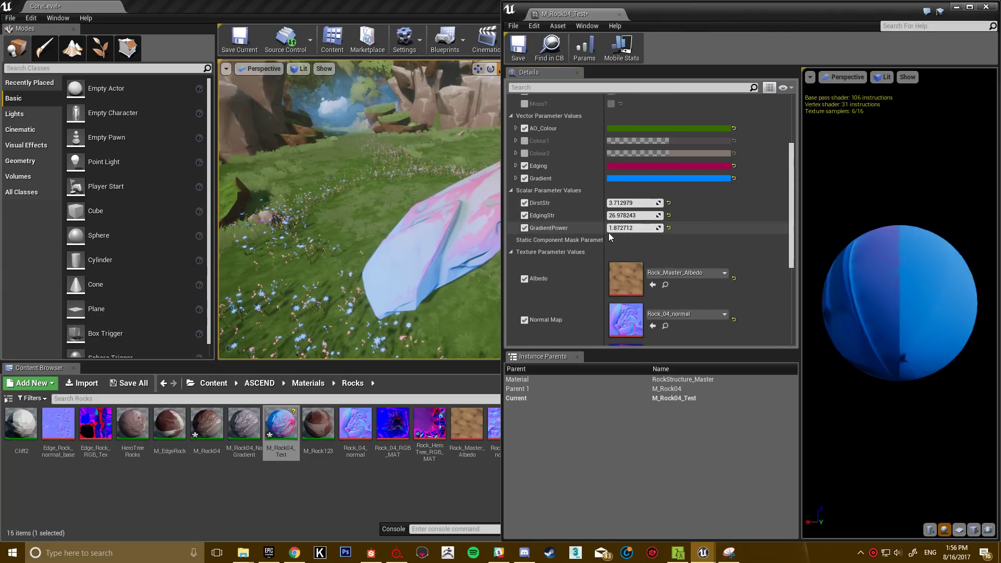
{"action": "scroll", "coordinate": [573, 224], "scroll_direction": "down", "scroll_amount": 3}
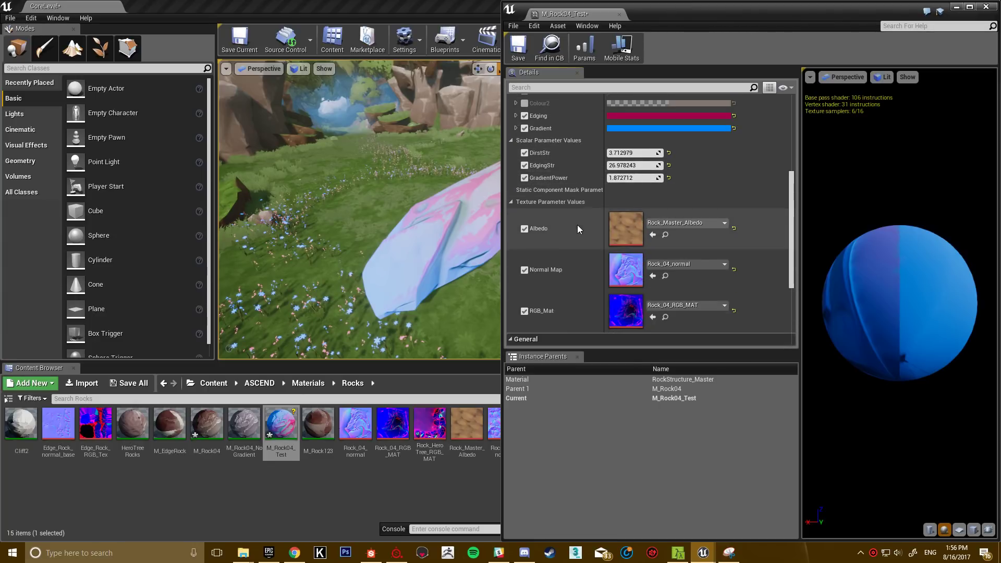
{"action": "scroll", "coordinate": [577, 222], "scroll_direction": "up", "scroll_amount": 3}
{"action": "scroll", "coordinate": [579, 261], "scroll_direction": "up", "scroll_amount": 2}
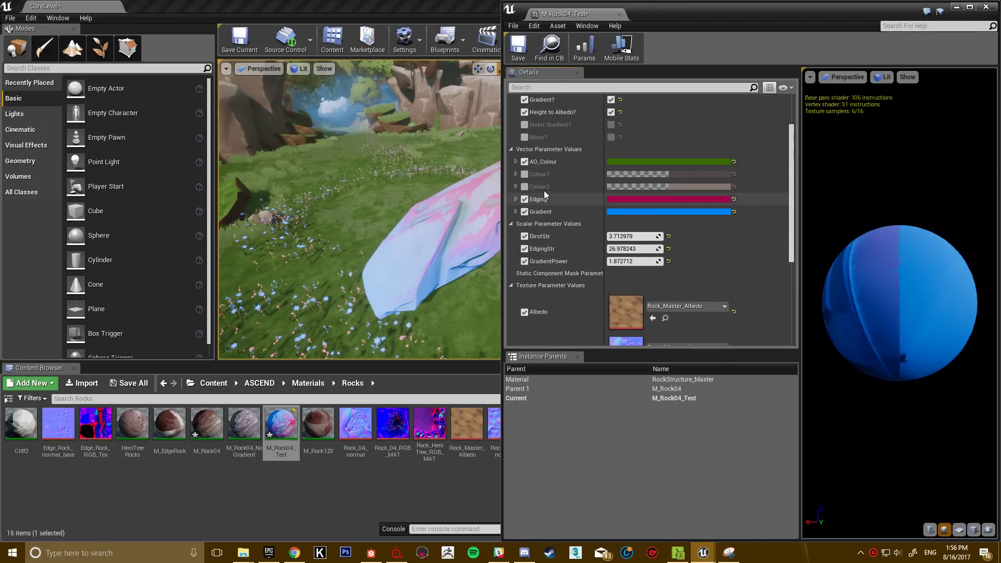
Step: Enable the Colour1 and Colour2 vector parameter overrides and open the Gradient colour picker
{"action": "left_click", "coordinate": [525, 175]}
{"action": "left_click", "coordinate": [525, 186]}
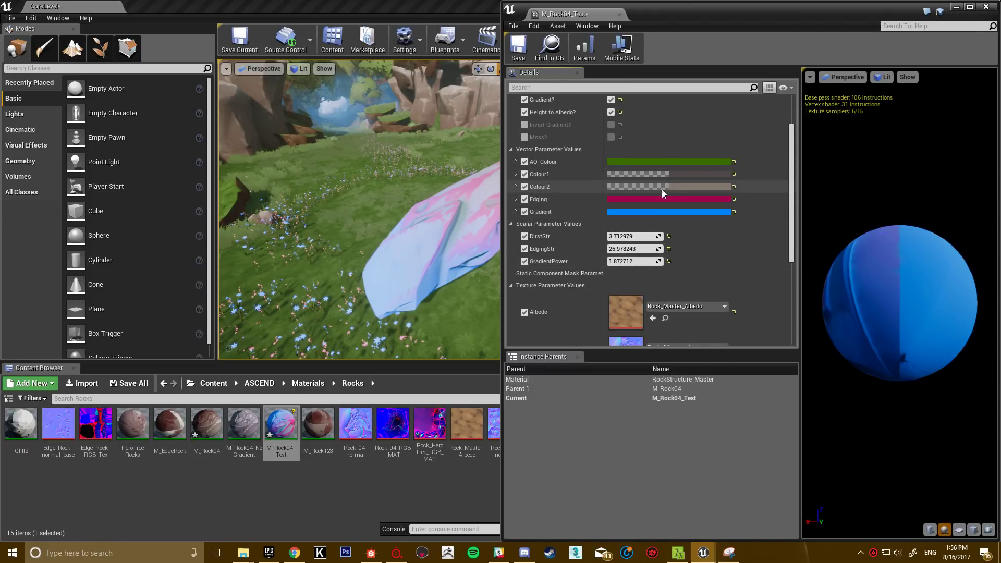
{"action": "left_click", "coordinate": [680, 212]}
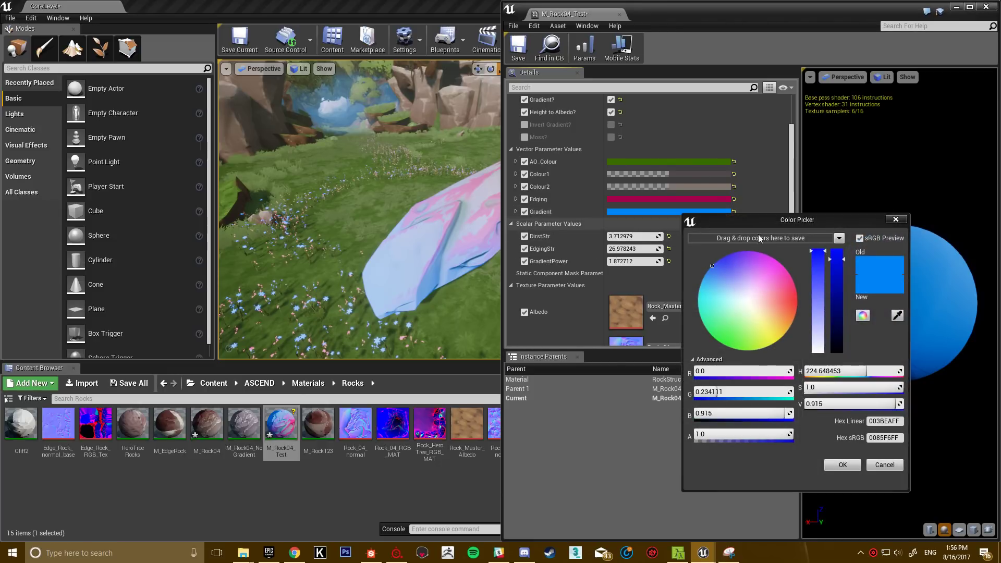
Step: Raise GradientPower to 61.521019 and AlbedoScale to 1.963169, viewing the pink-and-white rock up close
{"action": "left_click", "coordinate": [904, 220]}
{"action": "left_click_drag", "start_coordinate": [640, 259], "coordinate": [673, 261]}
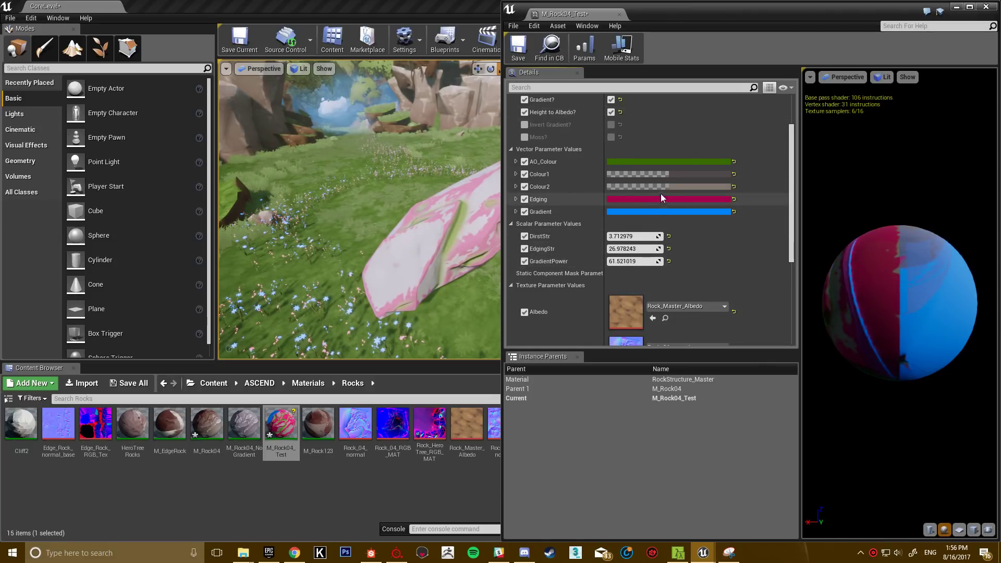
{"action": "right_click_drag", "start_coordinate": [415, 249], "coordinate": [472, 261]}
{"action": "left_click_drag", "start_coordinate": [454, 201], "coordinate": [453, 197]}
{"action": "scroll", "coordinate": [571, 191], "scroll_direction": "up", "scroll_amount": 3}
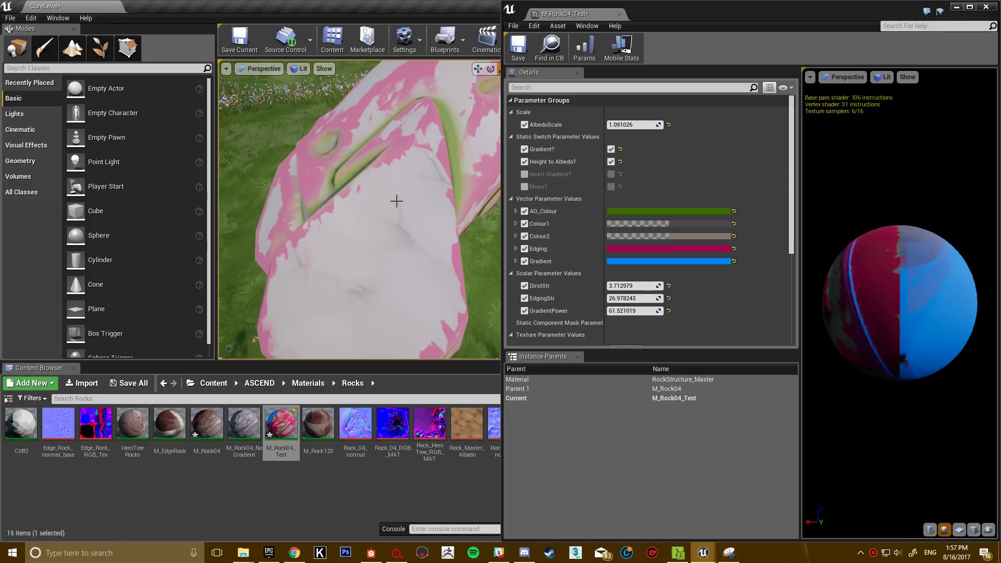
{"action": "right_click_drag", "start_coordinate": [621, 200], "coordinate": [611, 236]}
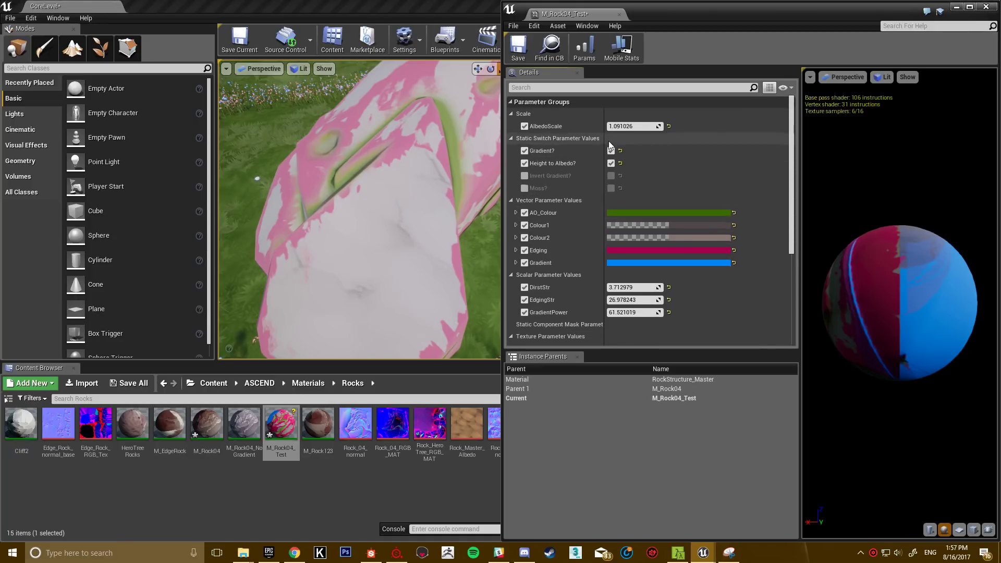
{"action": "left_click_drag", "start_coordinate": [633, 126], "coordinate": [678, 125]}
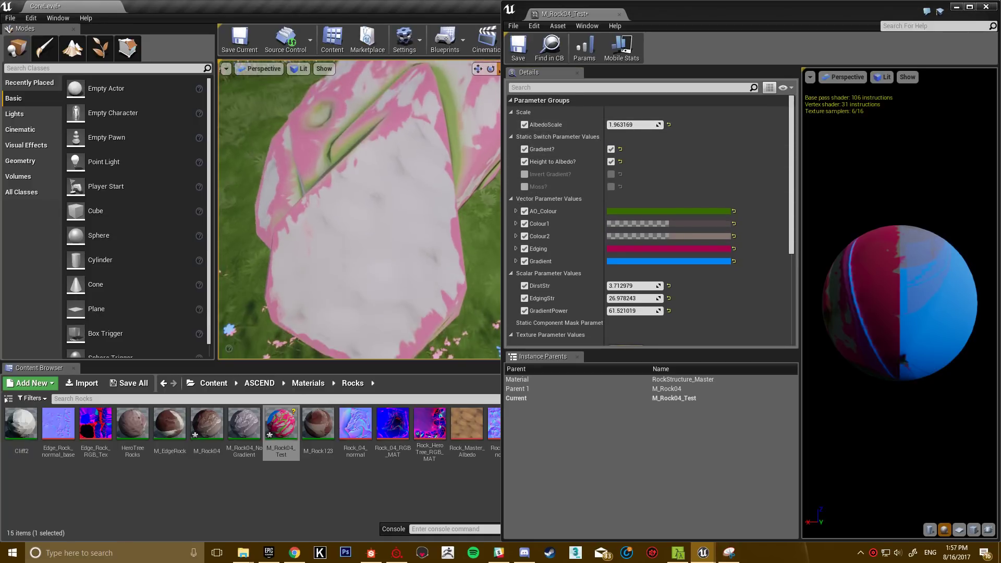
{"action": "mouse_move", "coordinate": [360, 209]}
{"action": "right_mouse_down"}
{"action": "mouse_move", "coordinate": [339, 211]}
{"action": "mouse_move", "coordinate": [354, 206]}
{"action": "mouse_move", "coordinate": [342, 216]}
{"action": "mouse_move", "coordinate": [360, 221]}
{"action": "mouse_move", "coordinate": [347, 214]}
{"action": "mouse_move", "coordinate": [357, 206]}
{"action": "right_mouse_up"}
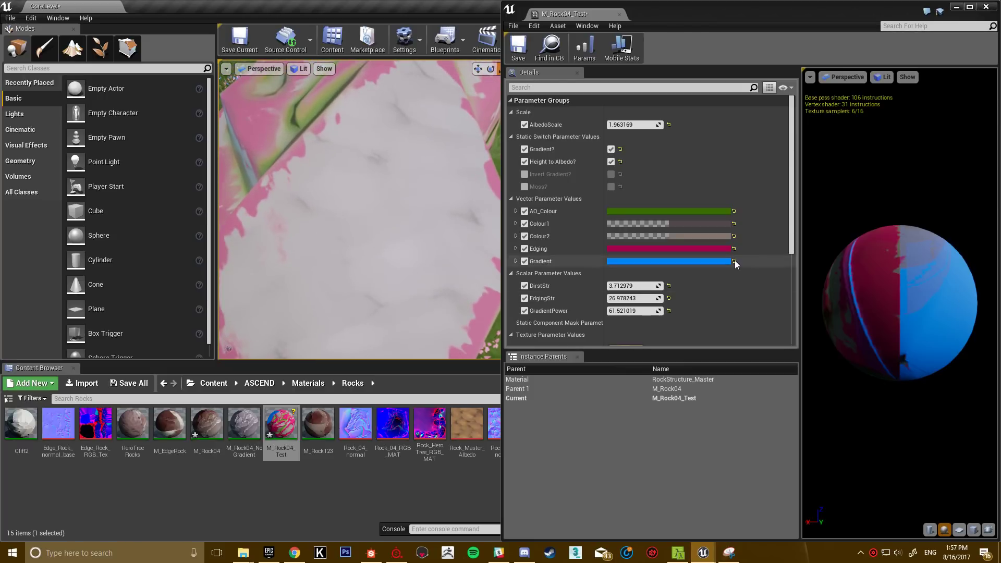
Step: Set Colour1 to bright green and Colour2 to magenta
{"action": "left_click", "coordinate": [679, 224]}
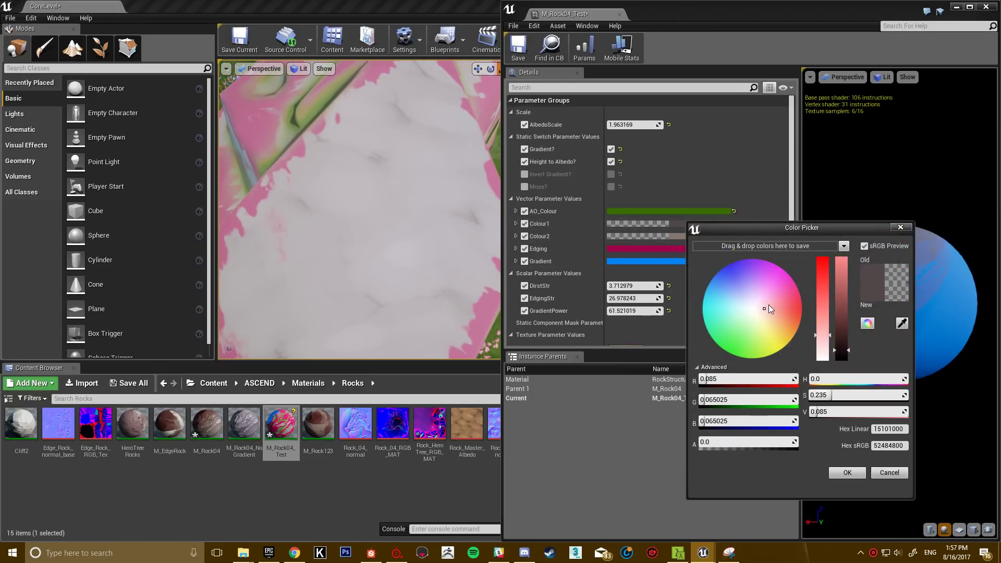
{"action": "left_click_drag", "start_coordinate": [769, 305], "coordinate": [729, 352]}
{"action": "left_click_drag", "start_coordinate": [840, 303], "coordinate": [841, 258]}
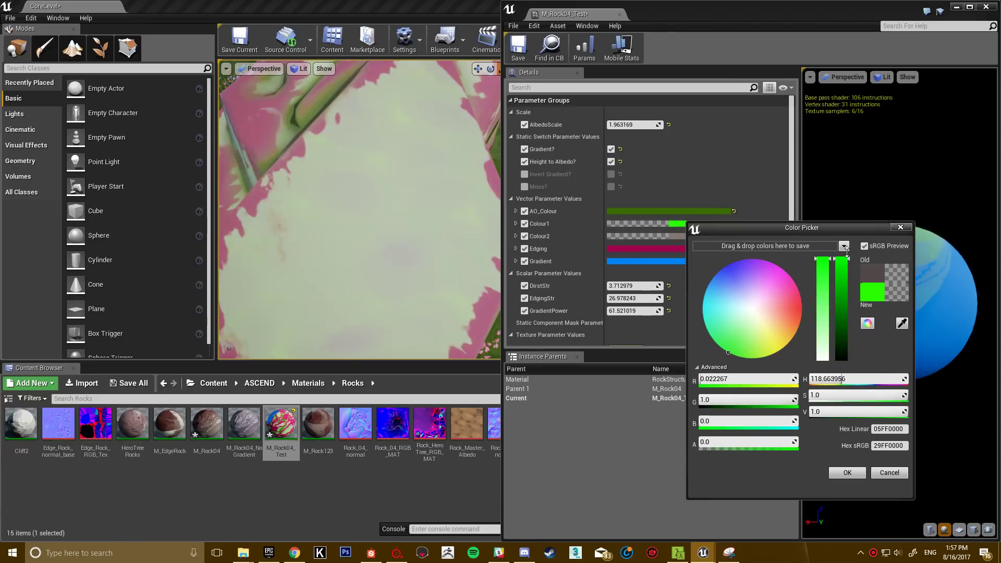
{"action": "left_click", "coordinate": [848, 473]}
{"action": "left_click", "coordinate": [689, 237]}
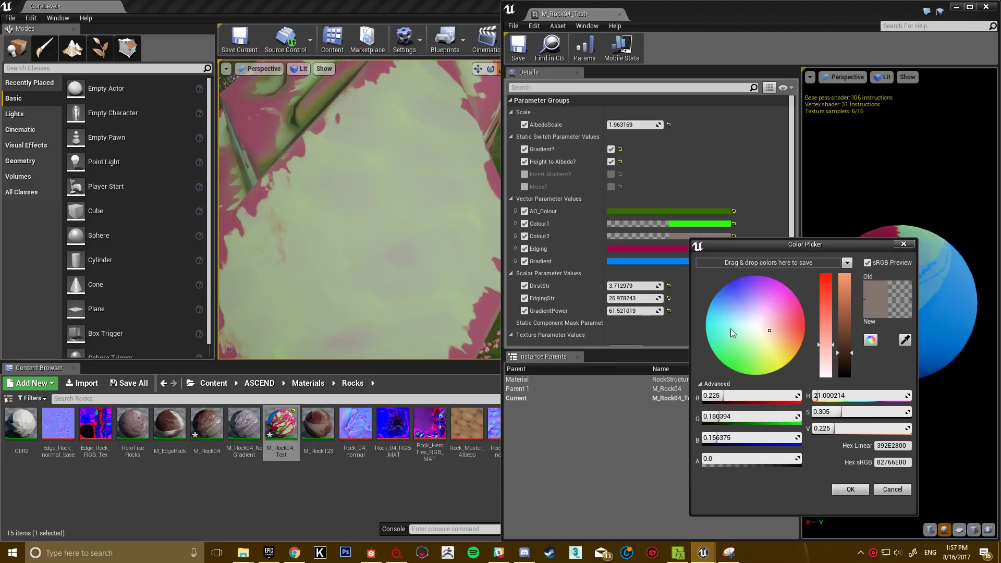
{"action": "left_click_drag", "start_coordinate": [731, 329], "coordinate": [809, 312]}
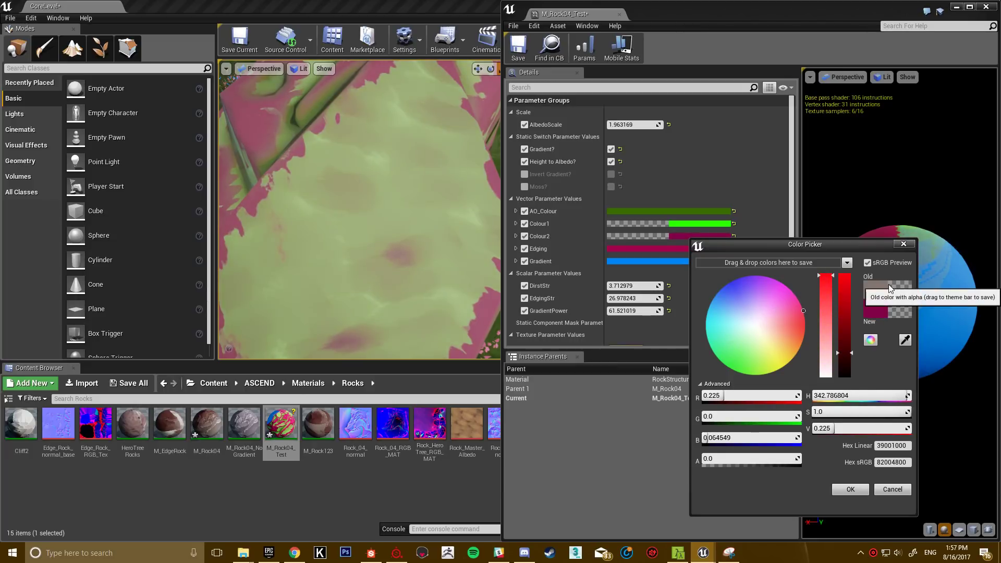
{"action": "left_click", "coordinate": [851, 489]}
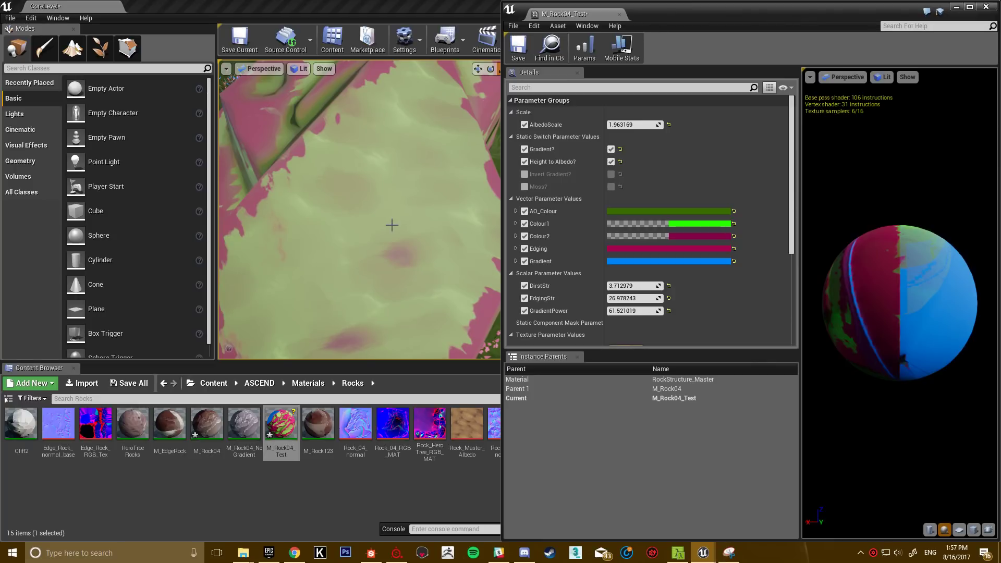
Step: Fly the camera back to a wide shot, then forward past the rock into the trees
{"action": "key", "text": "s"}
{"action": "mouse_move", "coordinate": [392, 225]}
{"action": "right_mouse_down"}
{"action": "mouse_move", "coordinate": [392, 211]}
{"action": "mouse_move", "coordinate": [339, 212]}
{"action": "mouse_move", "coordinate": [427, 212]}
{"action": "mouse_move", "coordinate": [392, 210]}
{"action": "right_mouse_up"}
{"action": "key", "text": "w"}
{"action": "key", "text": "w"}
{"action": "right_click_drag", "start_coordinate": [358, 212], "coordinate": [357, 213]}
Step: Close the Material Instance Editor and look from the stone gate to the trees and back to the rocks
{"action": "left_click", "coordinate": [993, 8]}
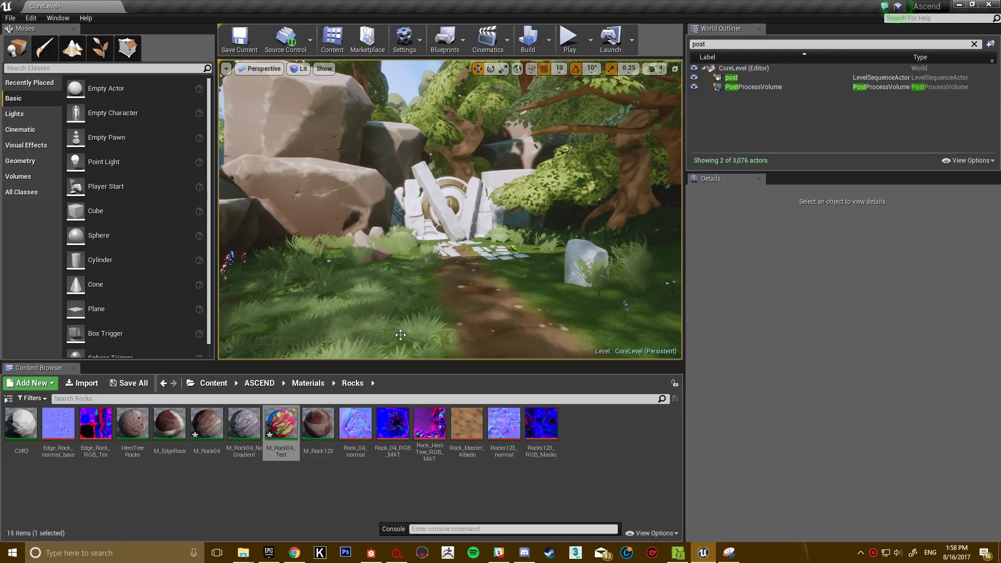
{"action": "right_click_drag", "start_coordinate": [412, 266], "coordinate": [566, 272]}
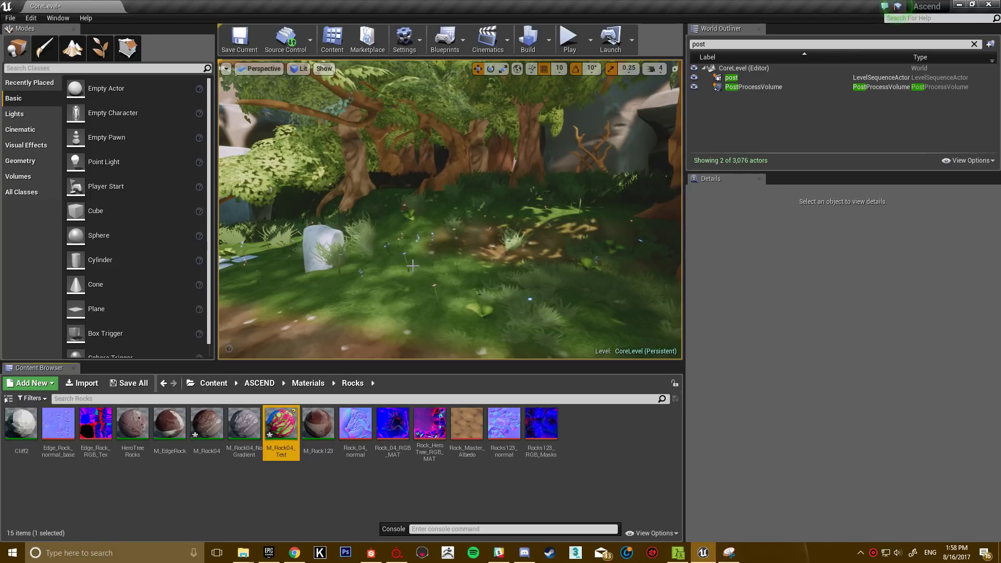
{"action": "right_click_drag", "start_coordinate": [413, 266], "coordinate": [417, 243]}
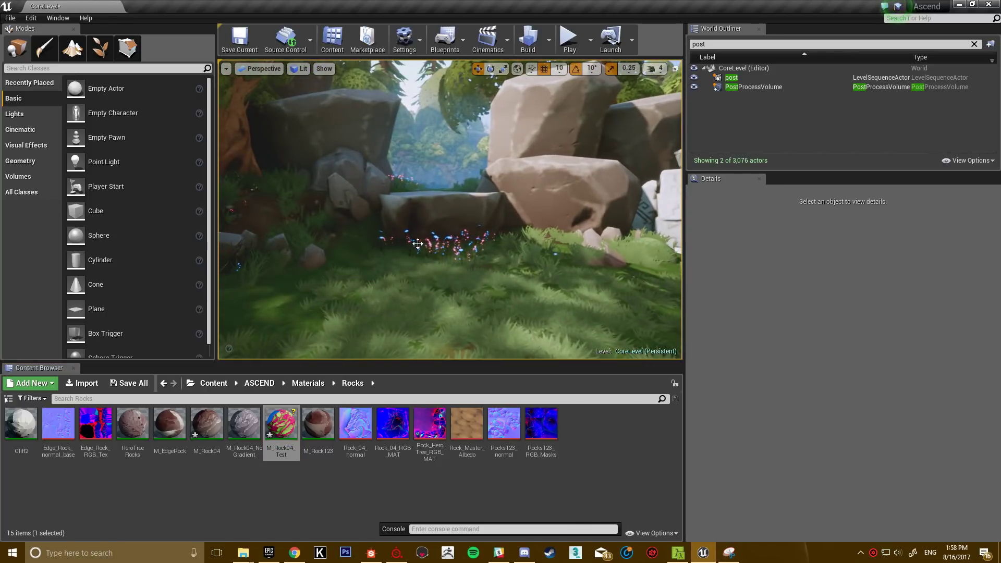